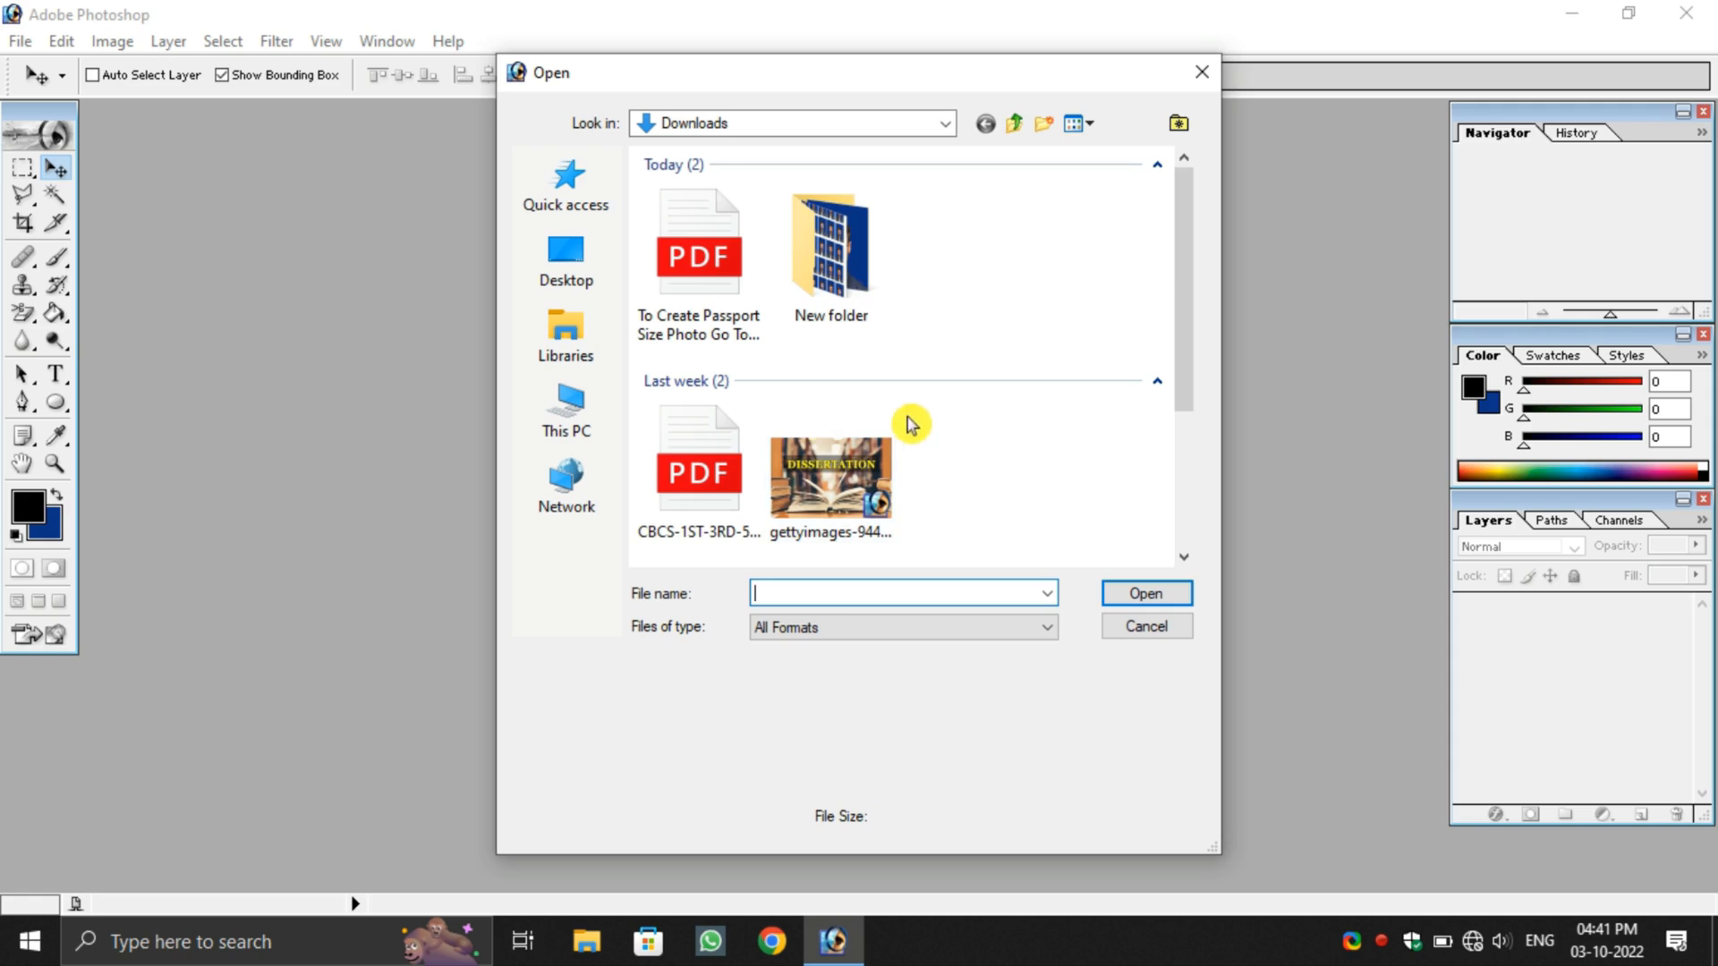
{"action": "scroll", "coordinate": [931, 434], "scroll_direction": "down", "scroll_amount": 3}
{"action": "left_click", "coordinate": [736, 465]}
{"action": "double_click", "coordinate": [736, 464]}
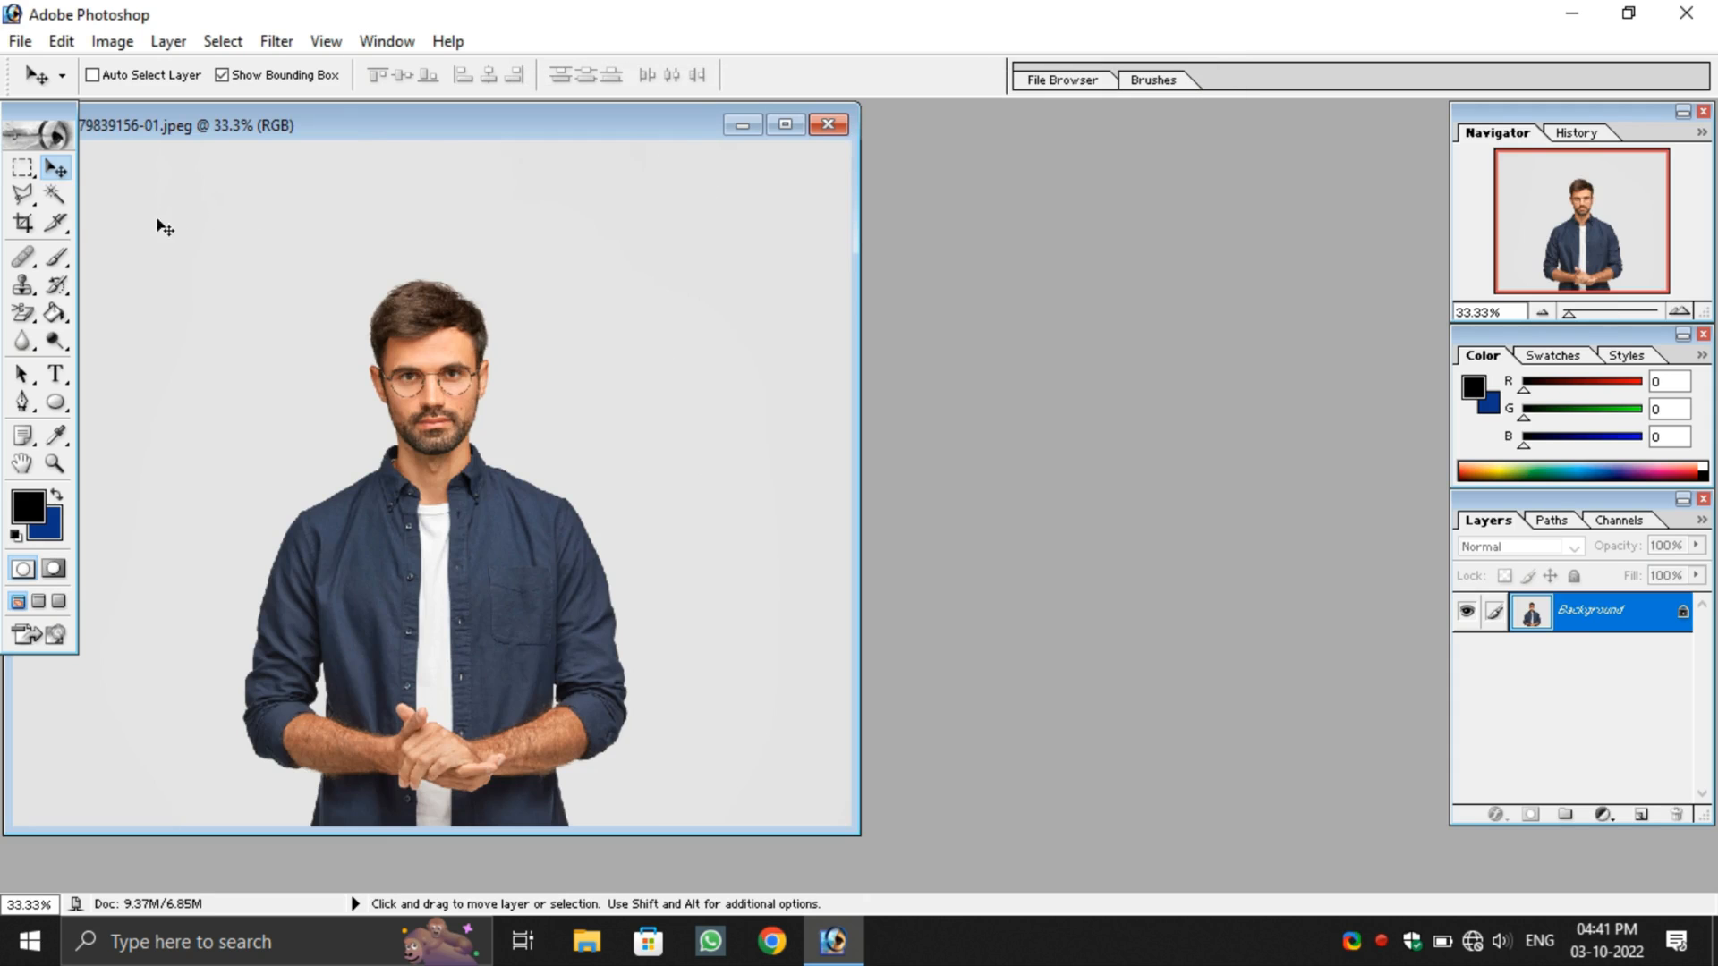
{"action": "left_click_drag", "start_coordinate": [344, 125], "coordinate": [648, 142]}
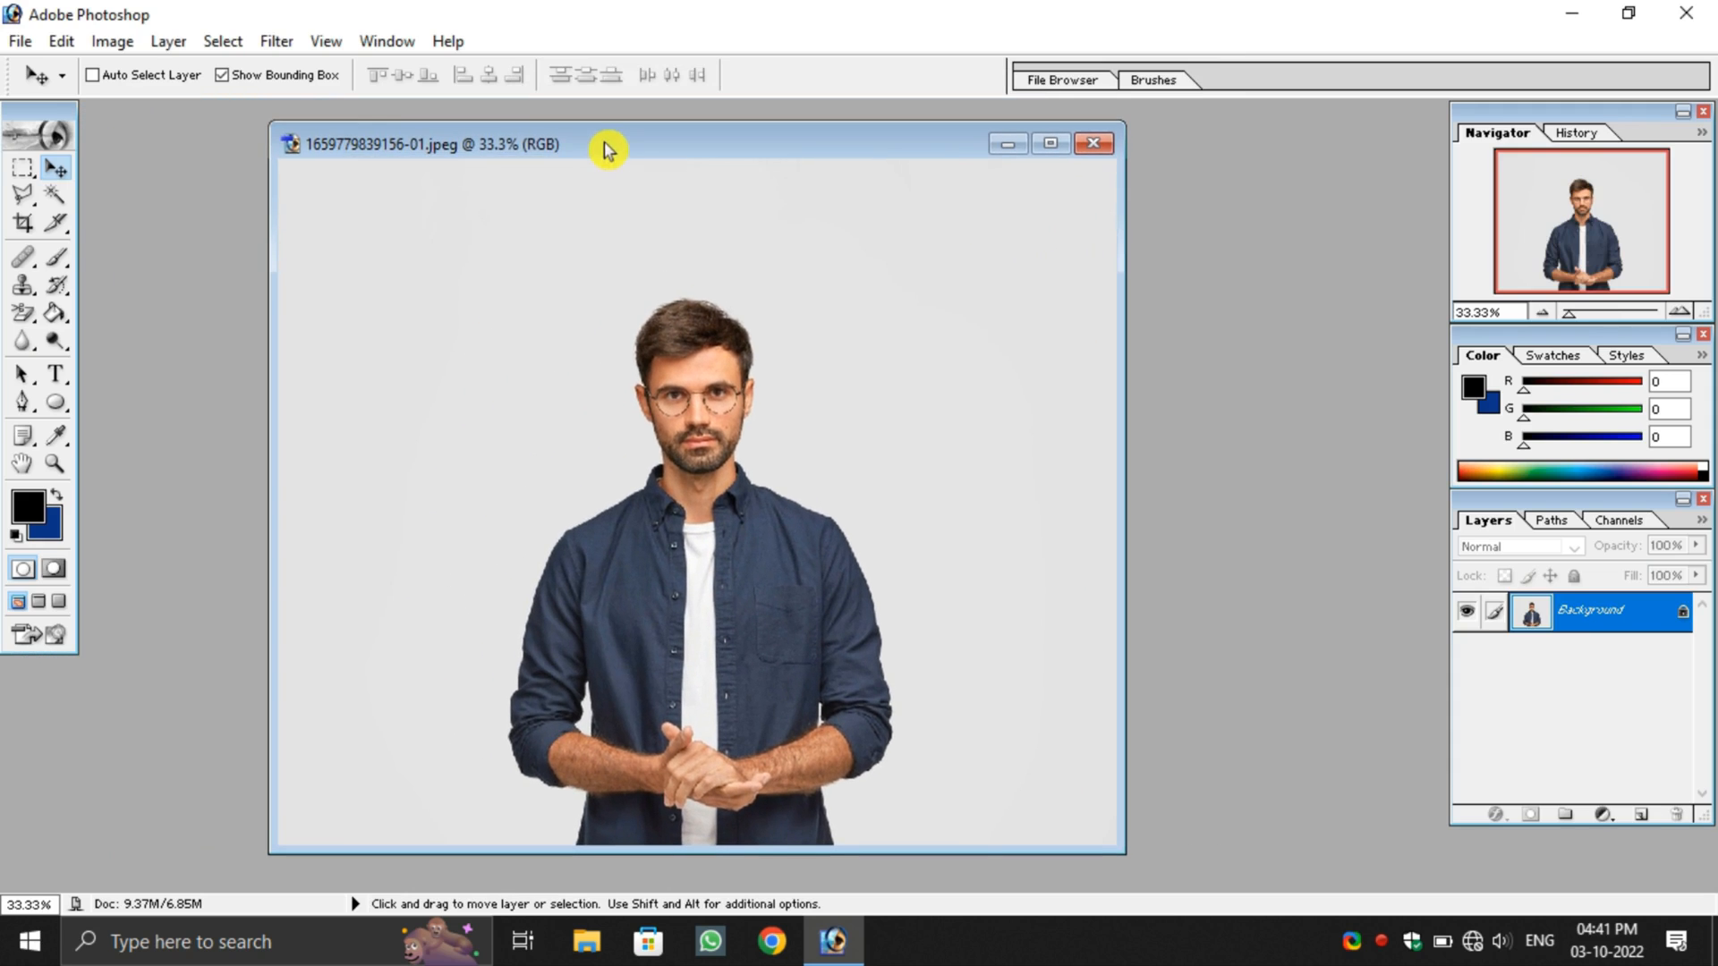
Step: Set the Crop tool to a width of 3.5 cm, a height of 4.5 cm and a resolution of 300 pixels/inch
{"action": "left_click", "coordinate": [25, 225]}
{"action": "left_click", "coordinate": [178, 76]}
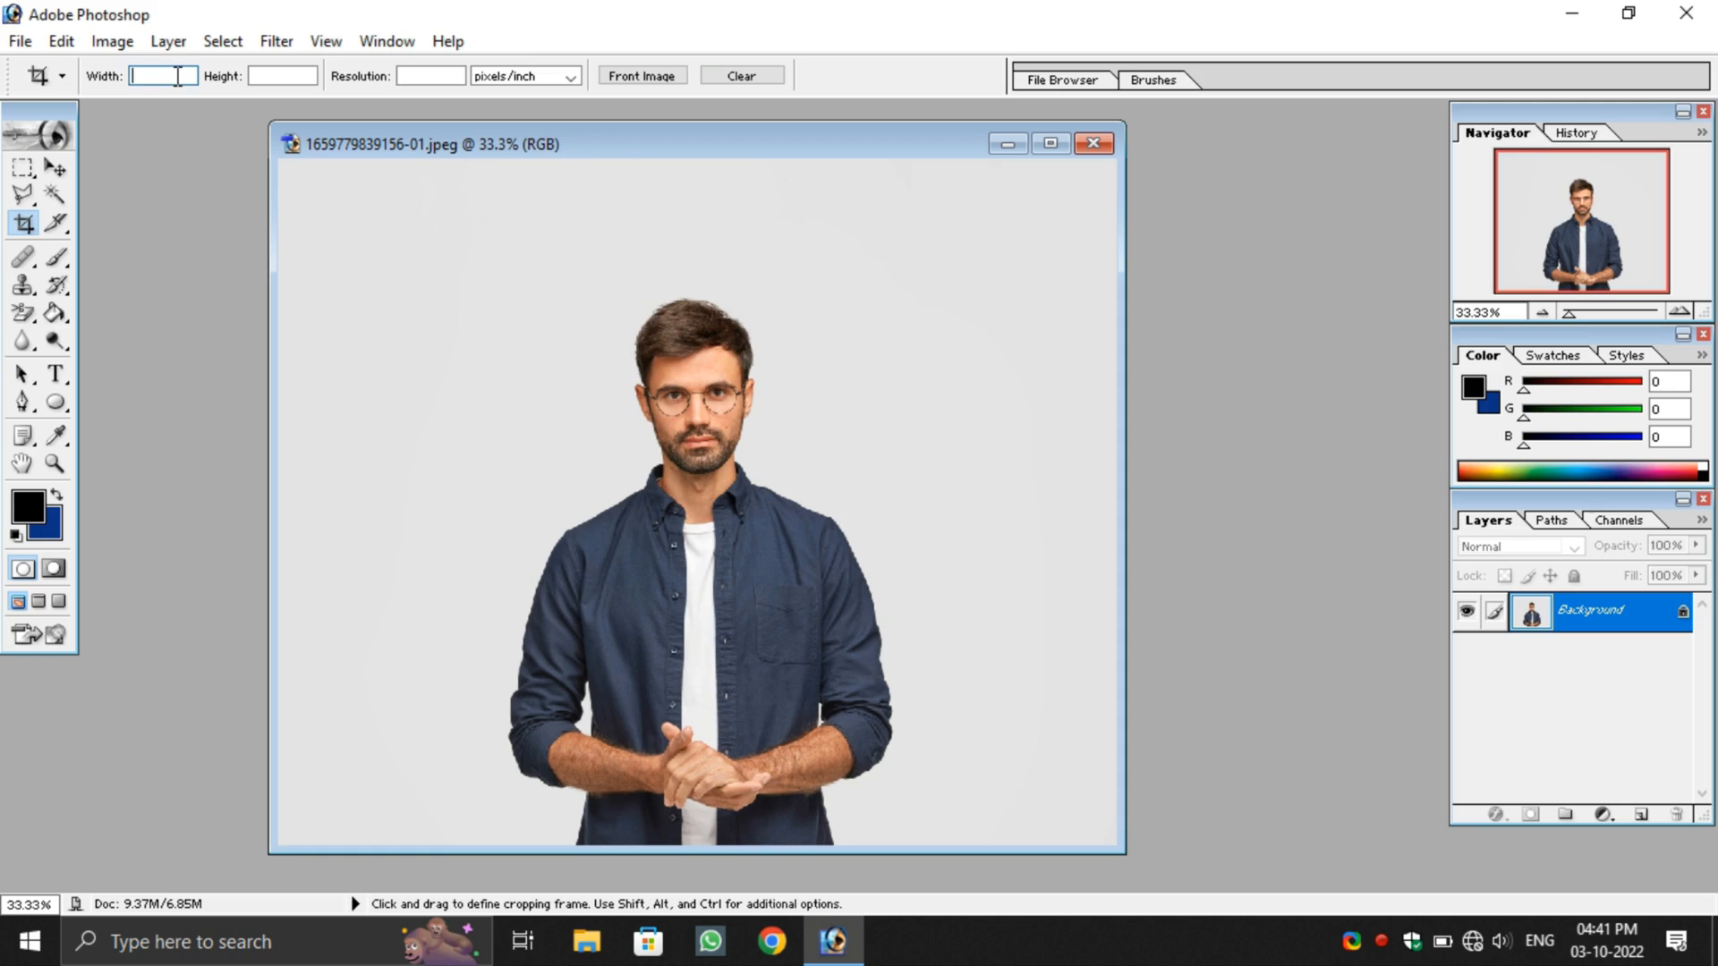
{"action": "type", "text": "3.5"}
{"action": "left_click", "coordinate": [288, 77]}
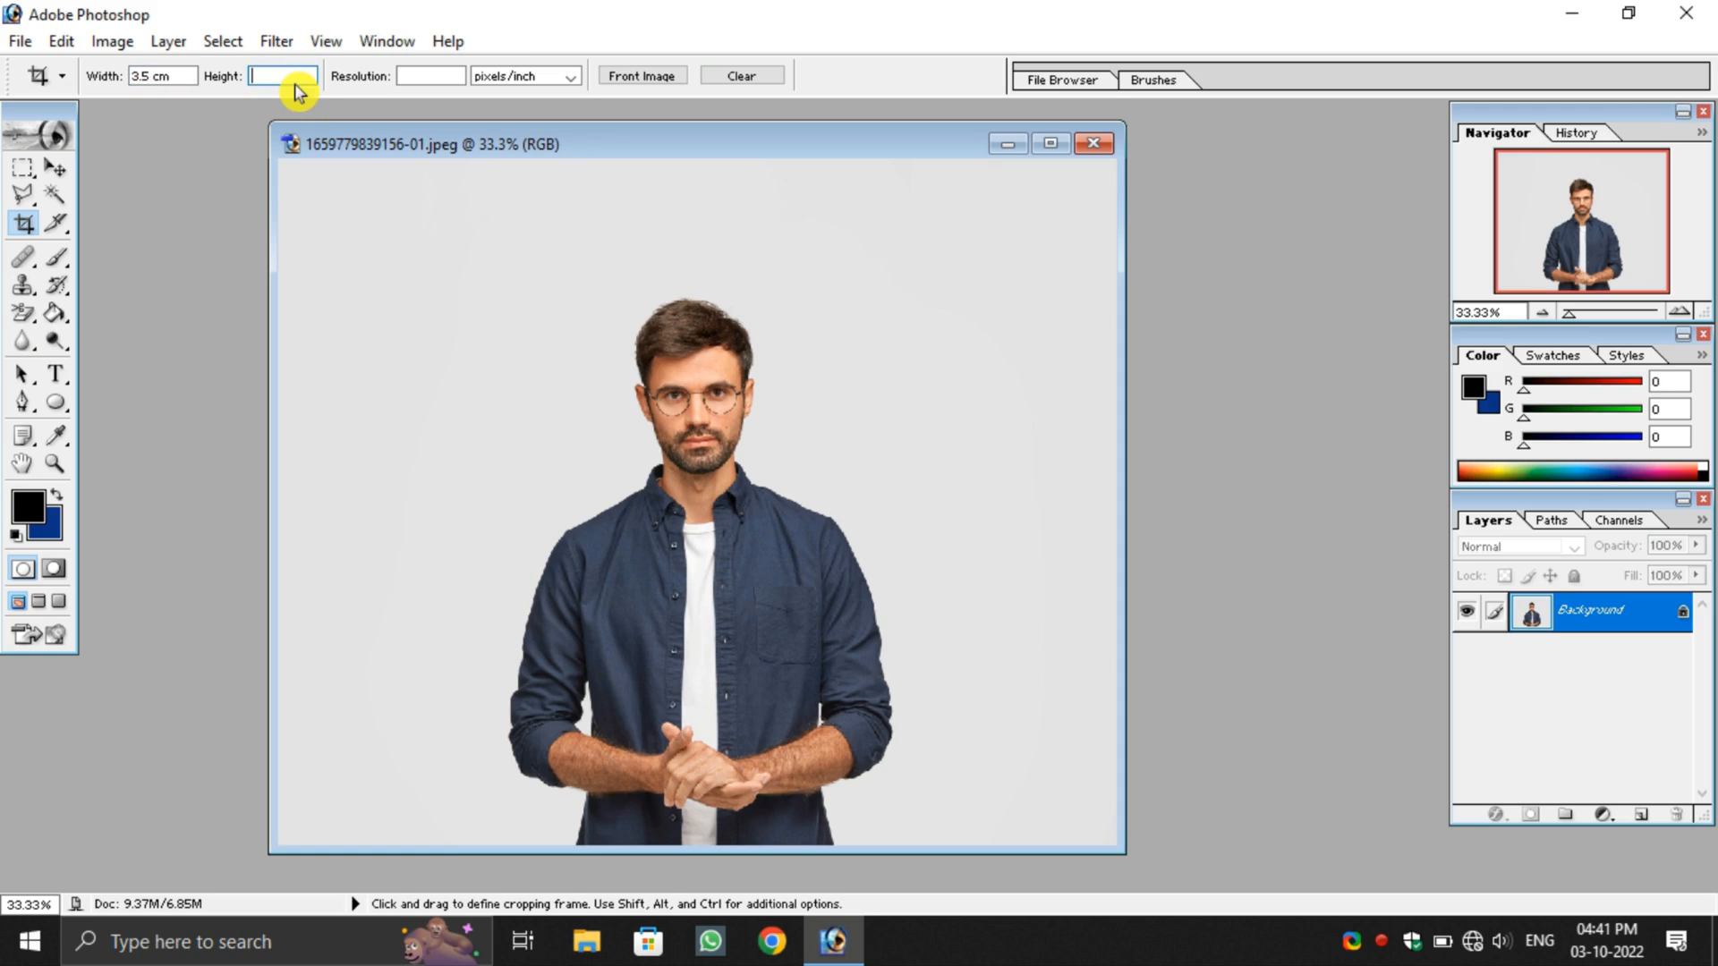
{"action": "type", "text": "4.5"}
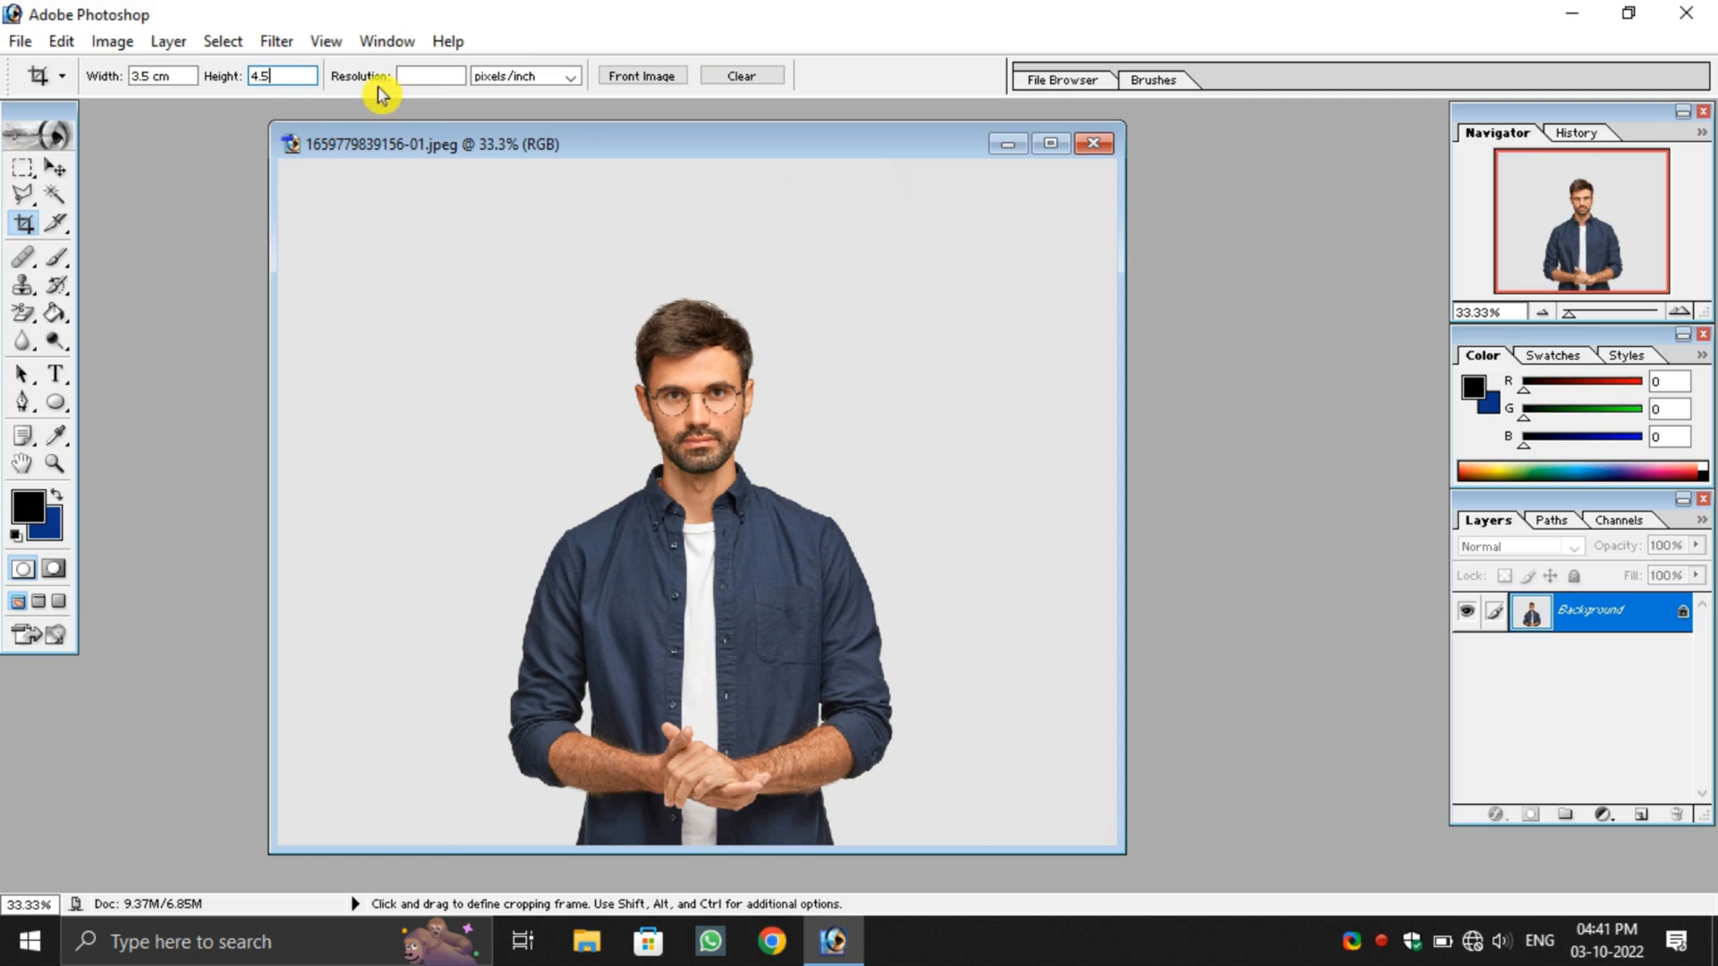
{"action": "left_click", "coordinate": [404, 77]}
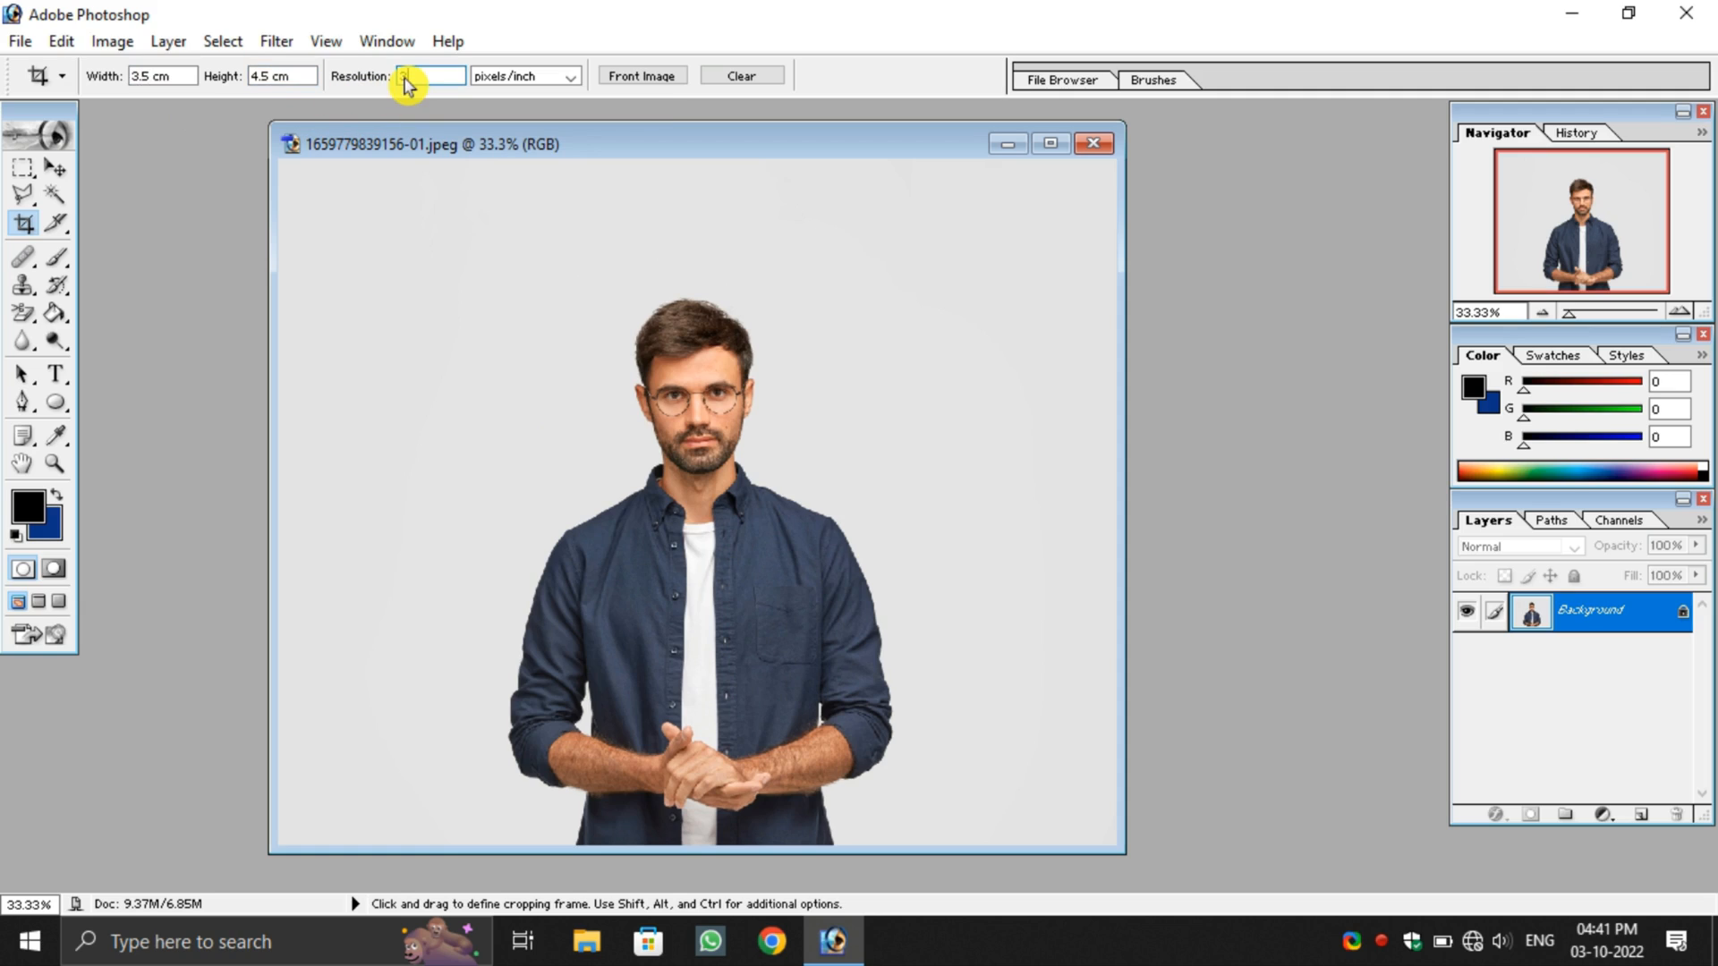
{"action": "type", "text": "300"}
Step: Crop the photo to a head-and-shoulders frame centred on the man's face, with some space above the hair
{"action": "left_click_drag", "start_coordinate": [428, 234], "coordinate": [757, 570]}
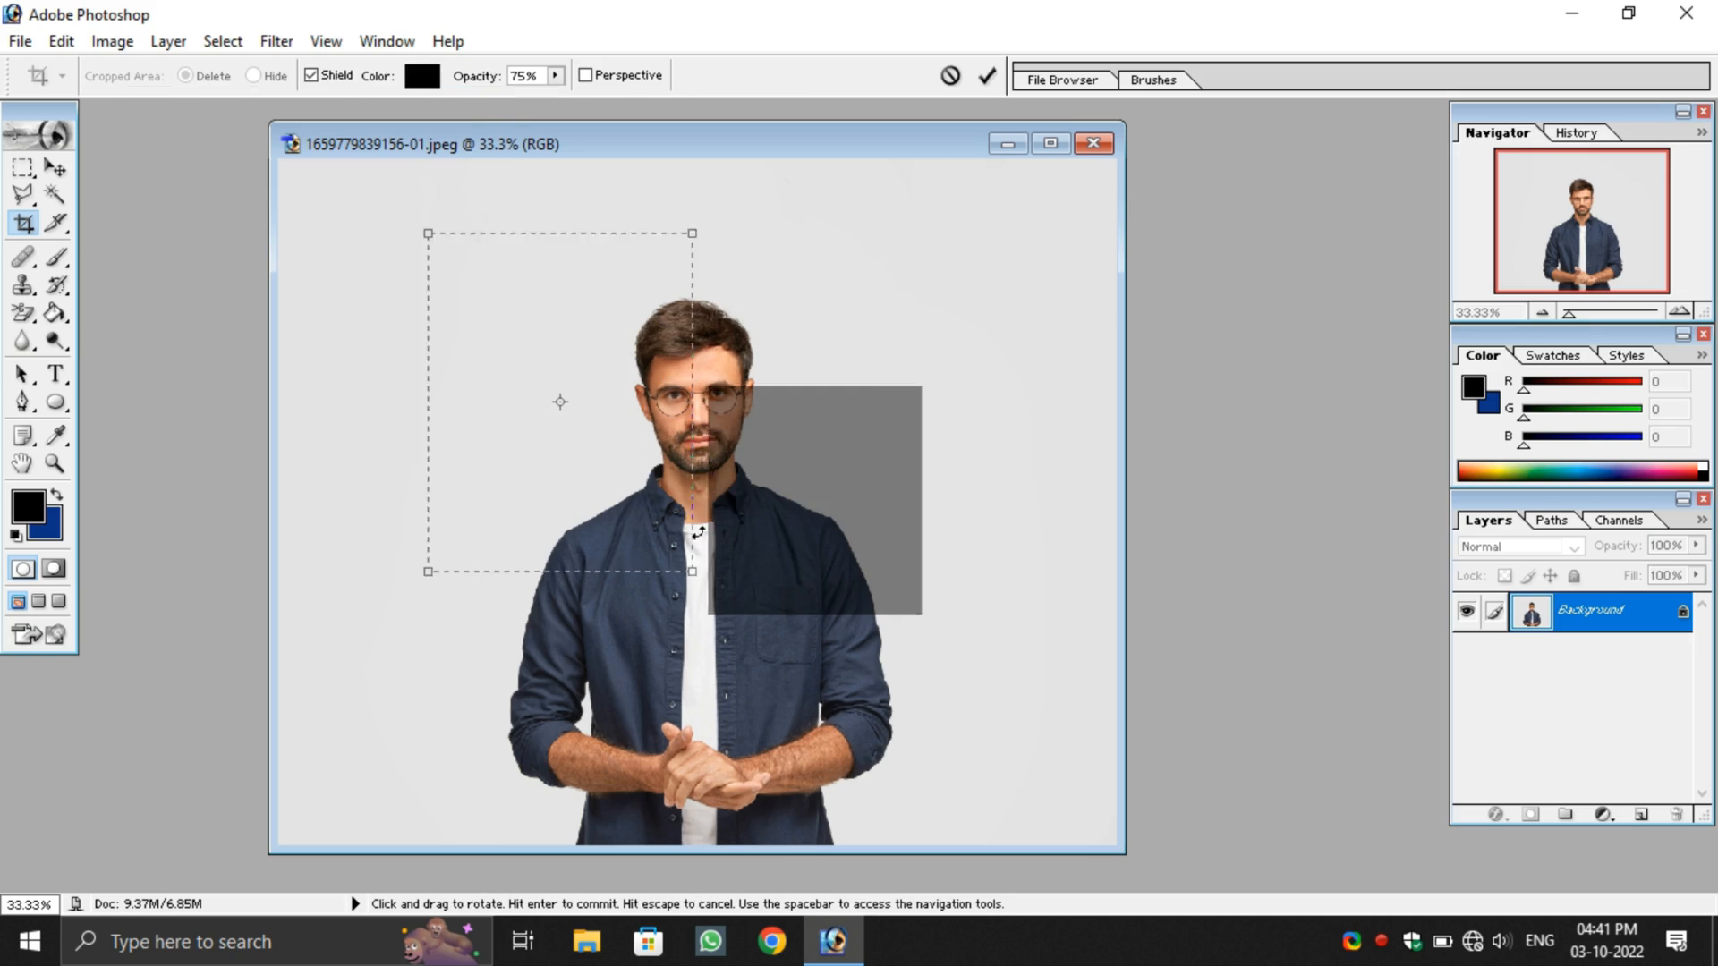
{"action": "left_click_drag", "start_coordinate": [559, 467], "coordinate": [701, 471]}
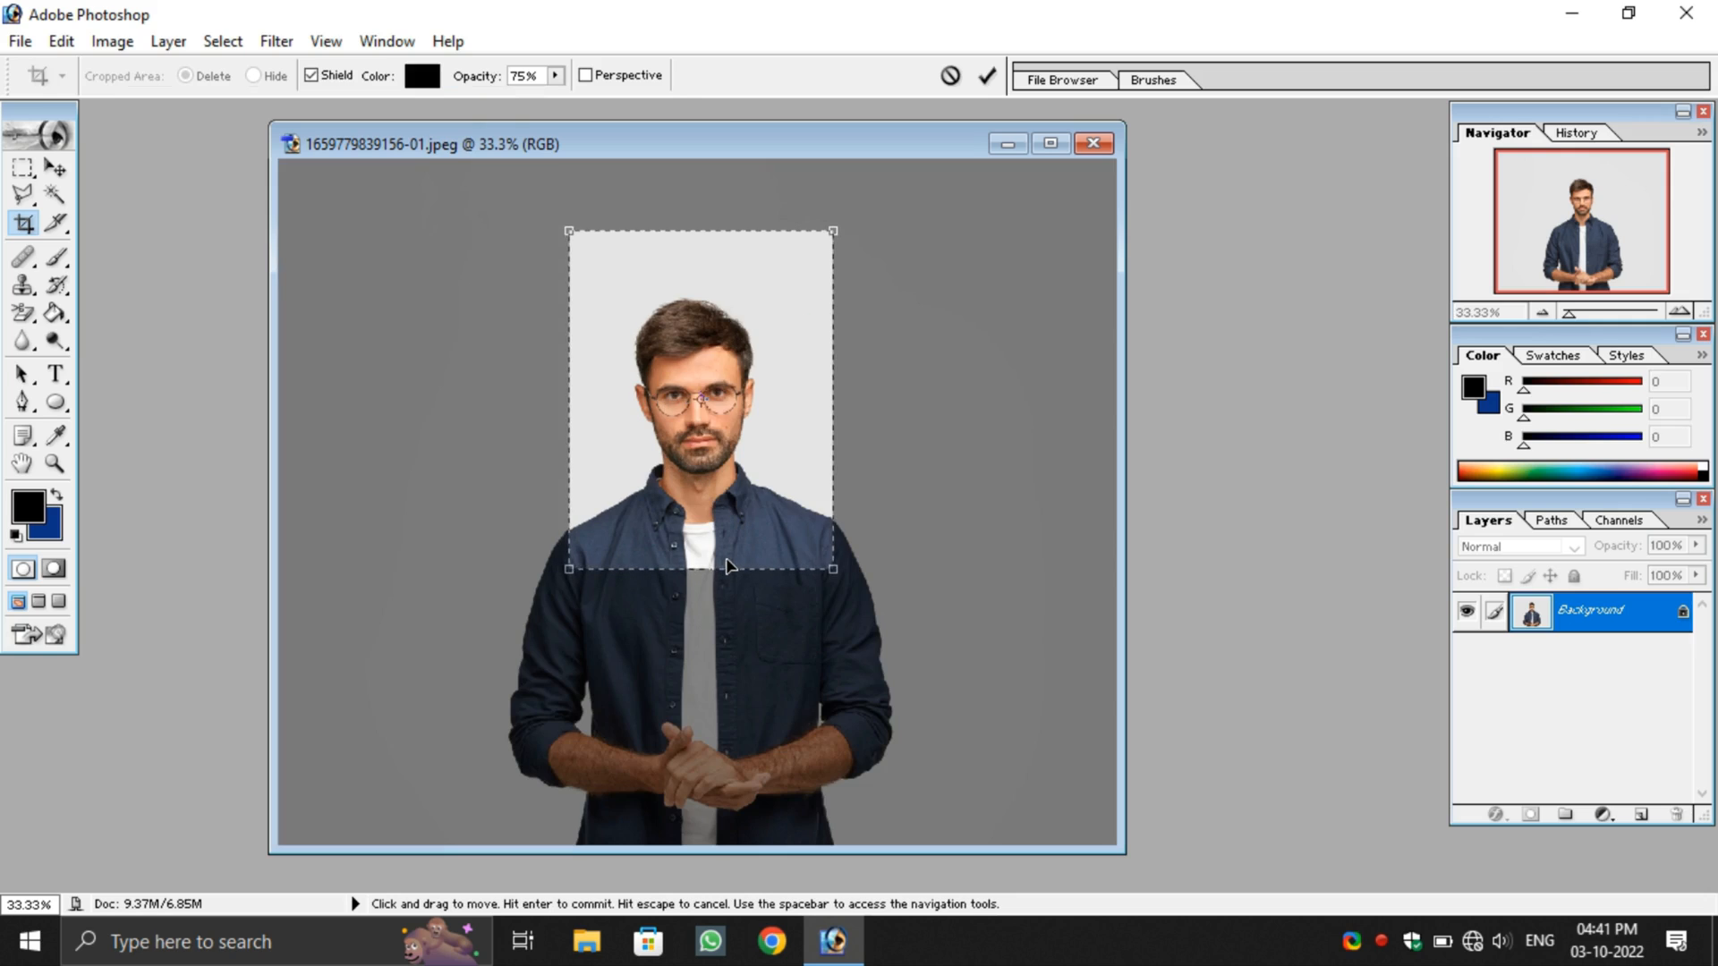
{"action": "left_click_drag", "start_coordinate": [726, 561], "coordinate": [728, 565]}
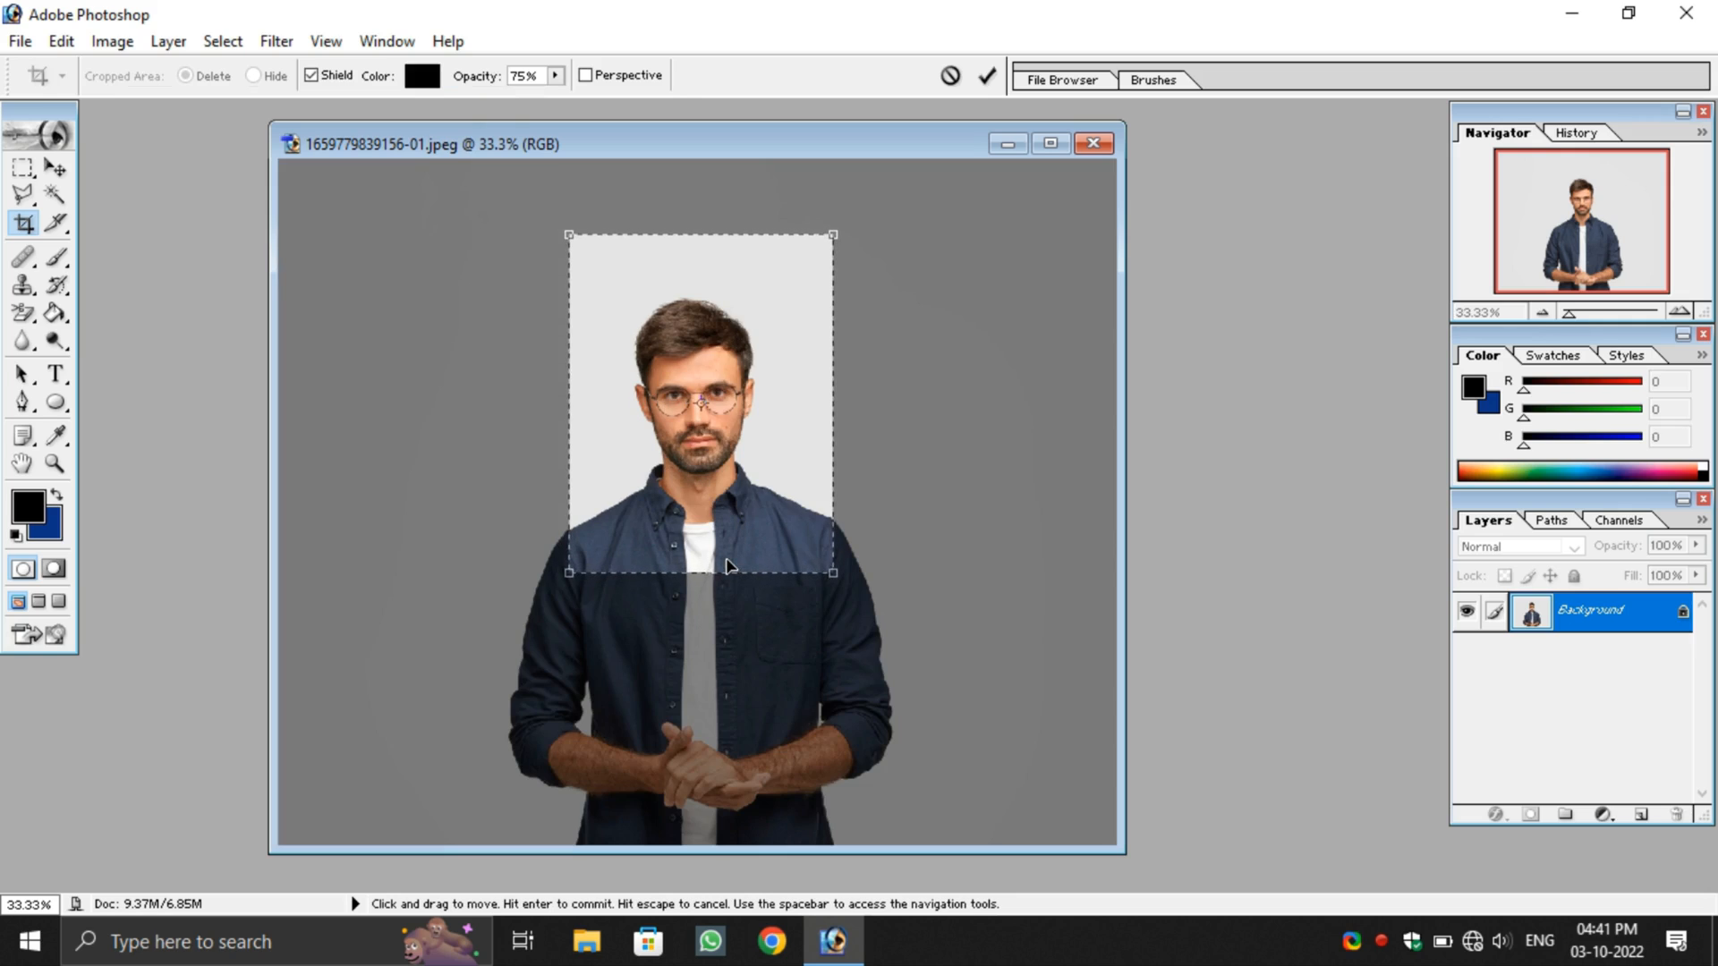
{"action": "key", "text": "Left"}
{"action": "key", "text": "Left"}
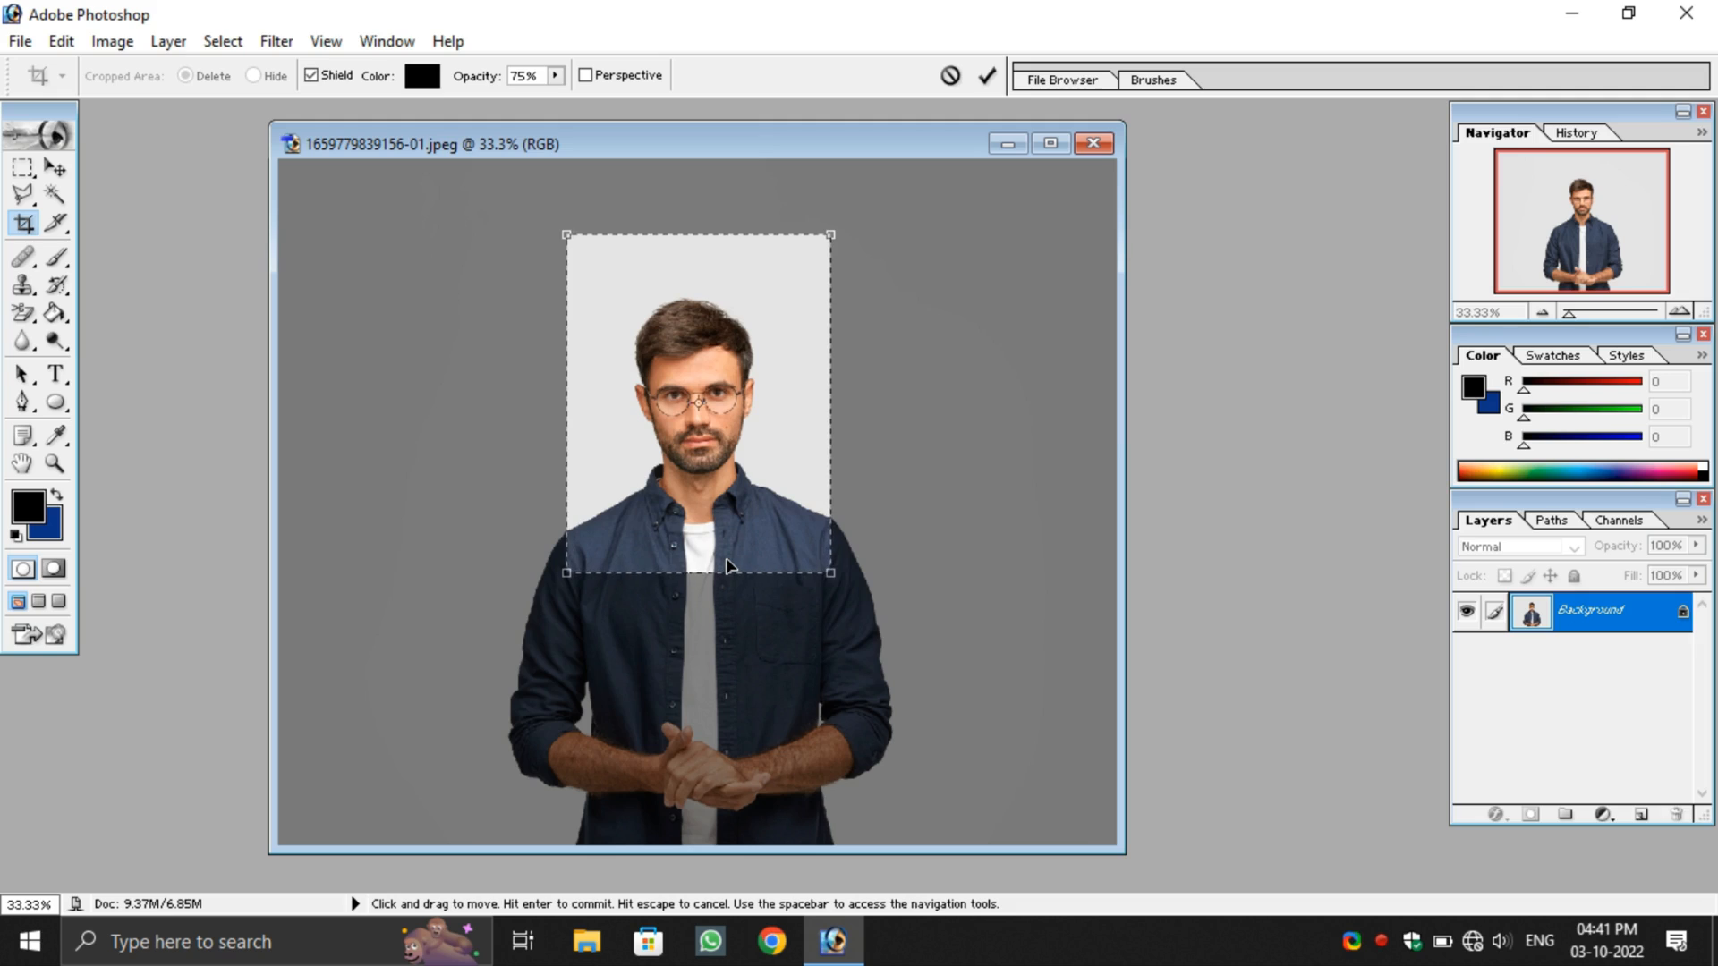
{"action": "key", "text": "Left"}
{"action": "key", "text": "Right"}
{"action": "key", "text": "Down"}
{"action": "key", "text": "Down"}
{"action": "key", "text": "Down"}
{"action": "key", "text": "Down"}
{"action": "key", "text": "Down"}
{"action": "key", "text": "Down"}
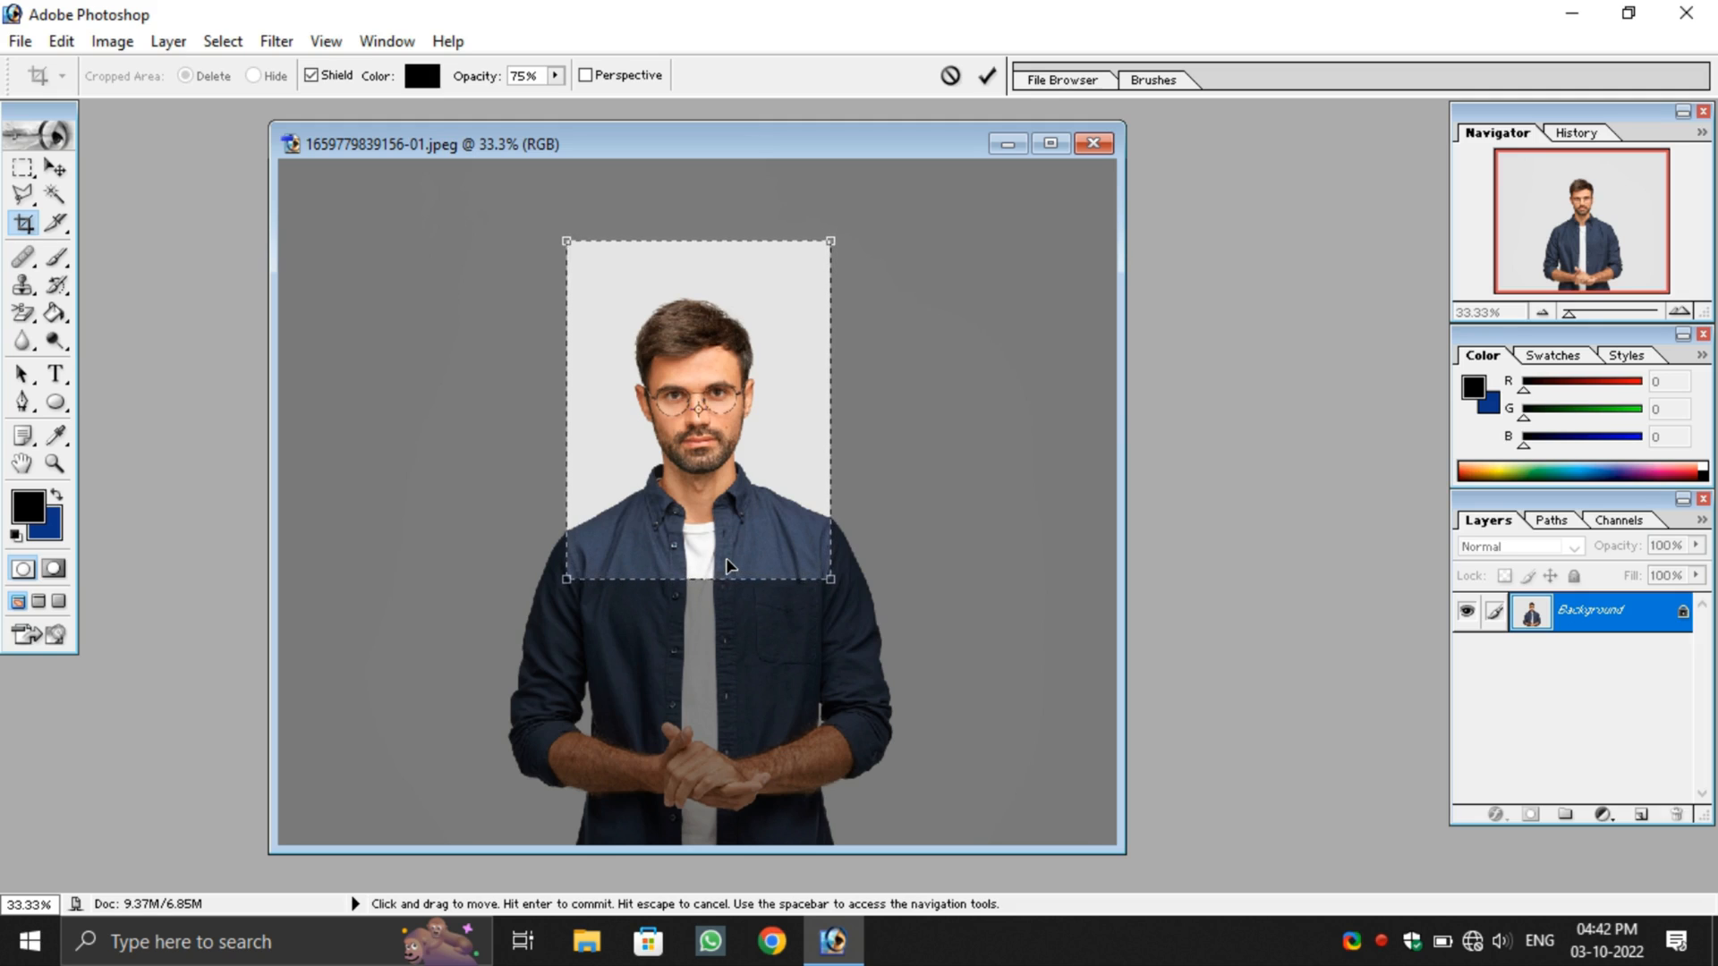
{"action": "key", "text": "Down"}
{"action": "key", "text": "Down"}
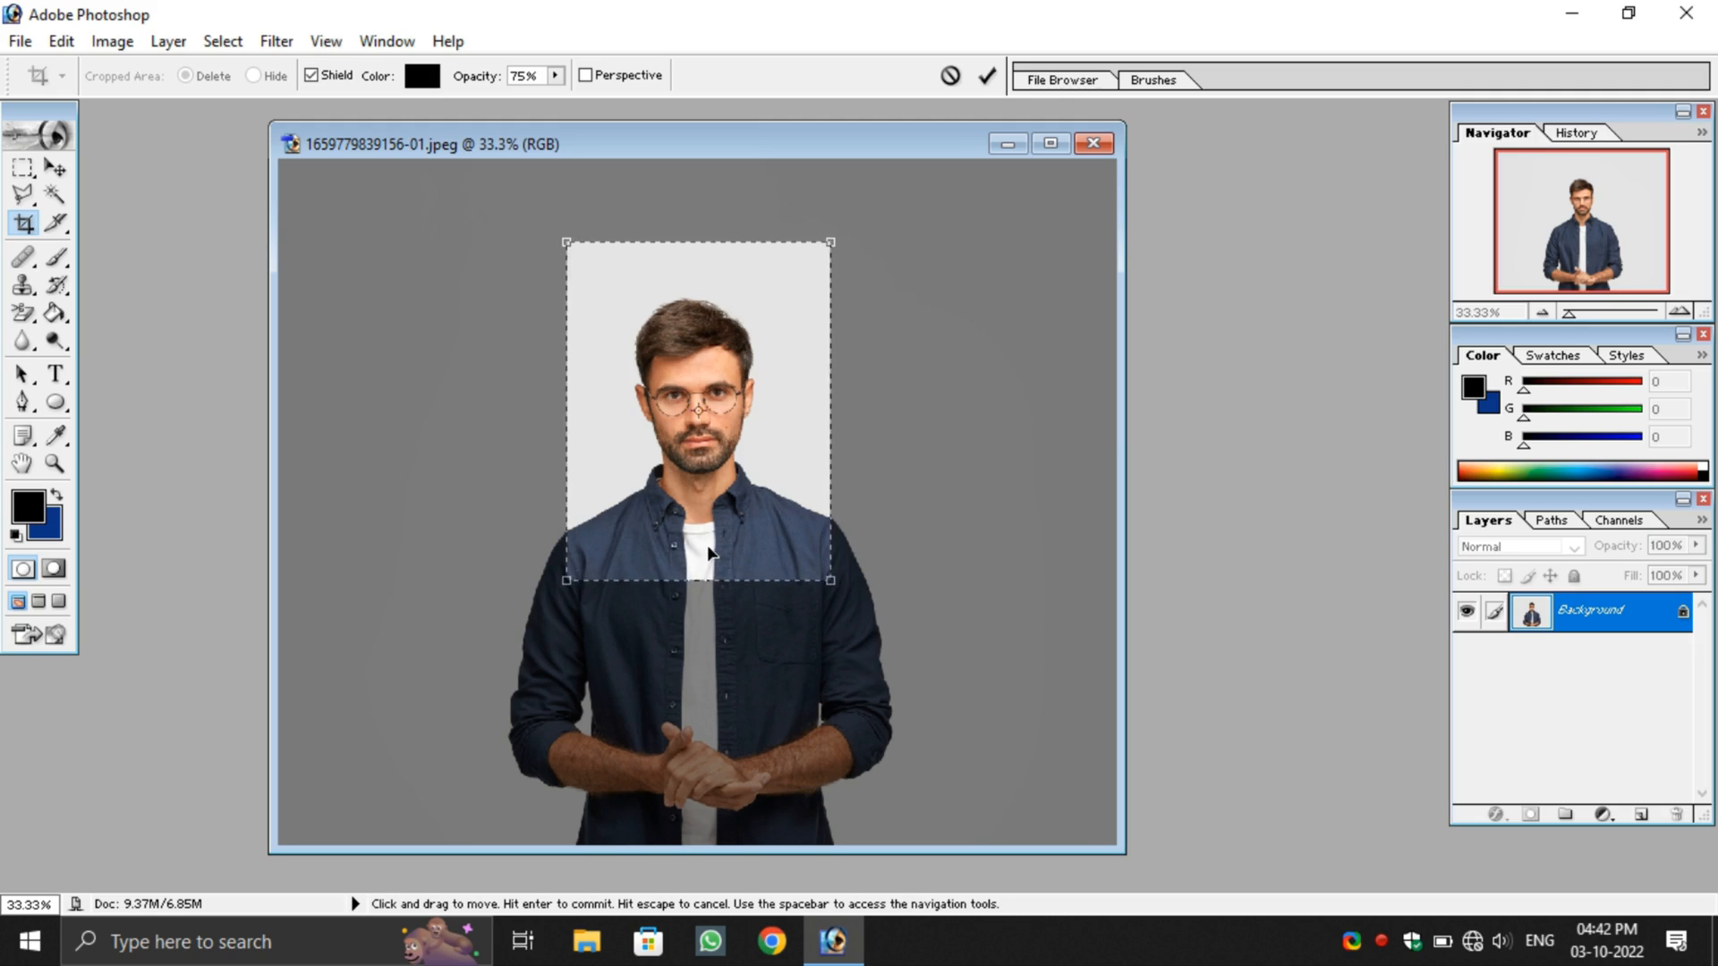
{"action": "left_click", "coordinate": [987, 76]}
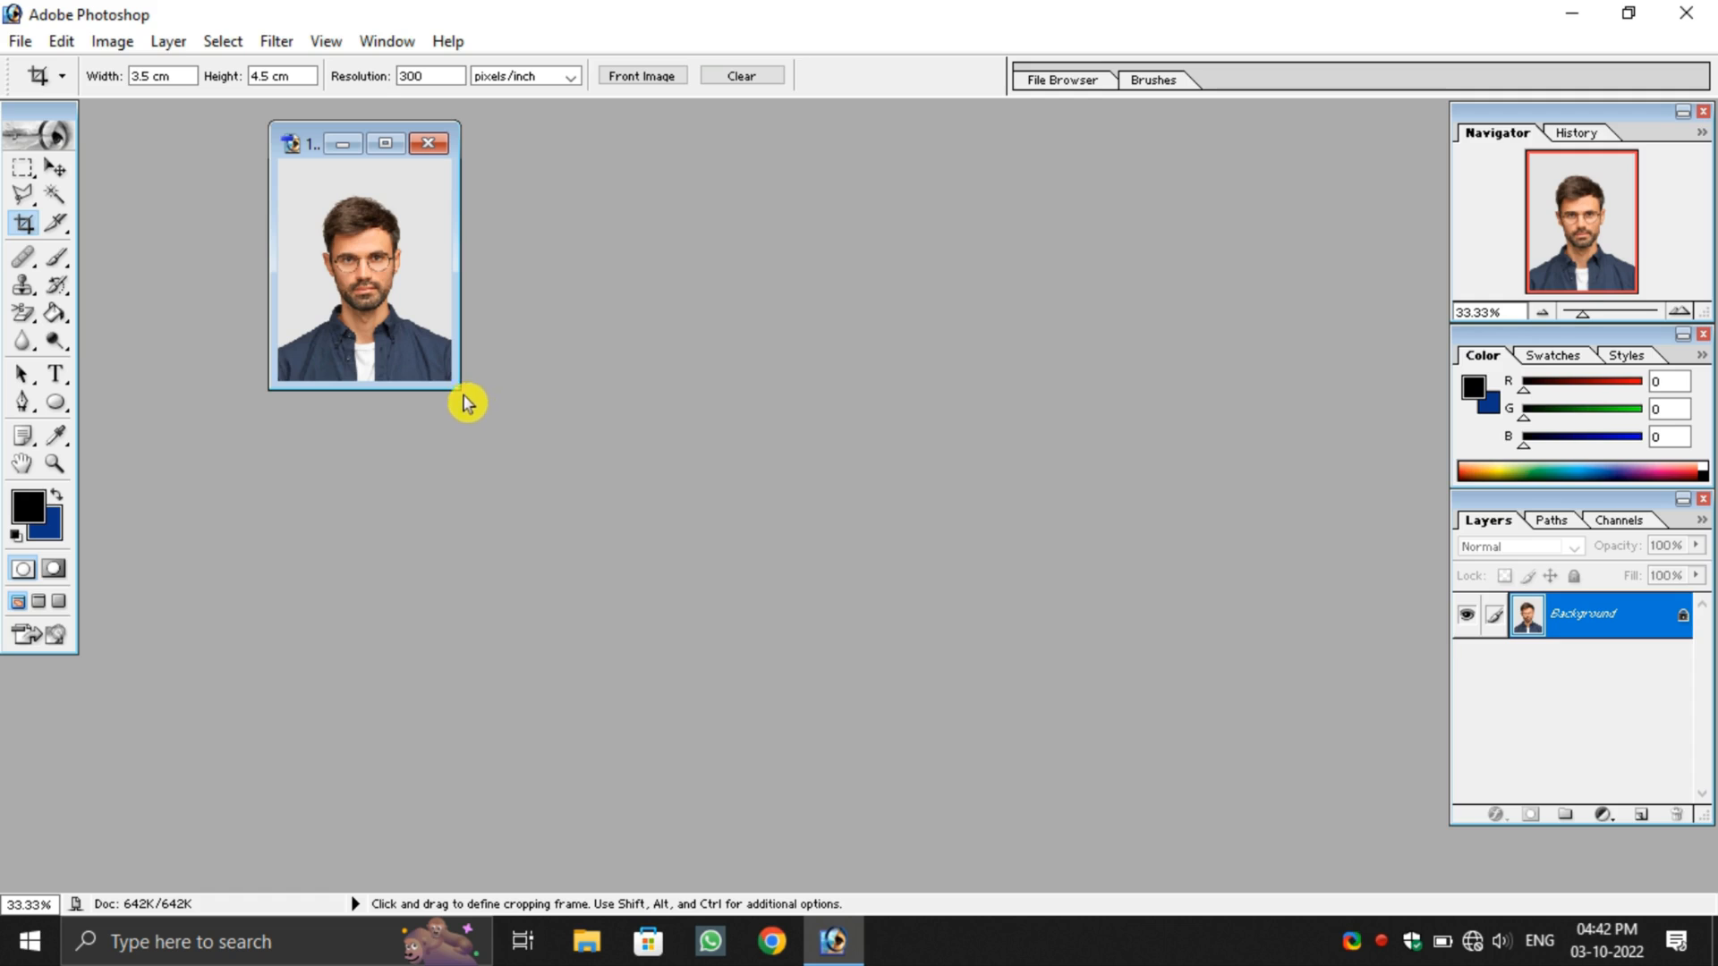
Step: Maximize the cropped portrait's window and set the Pen tool to draw paths instead of shape layers
{"action": "left_click_drag", "start_coordinate": [461, 388], "coordinate": [856, 875]}
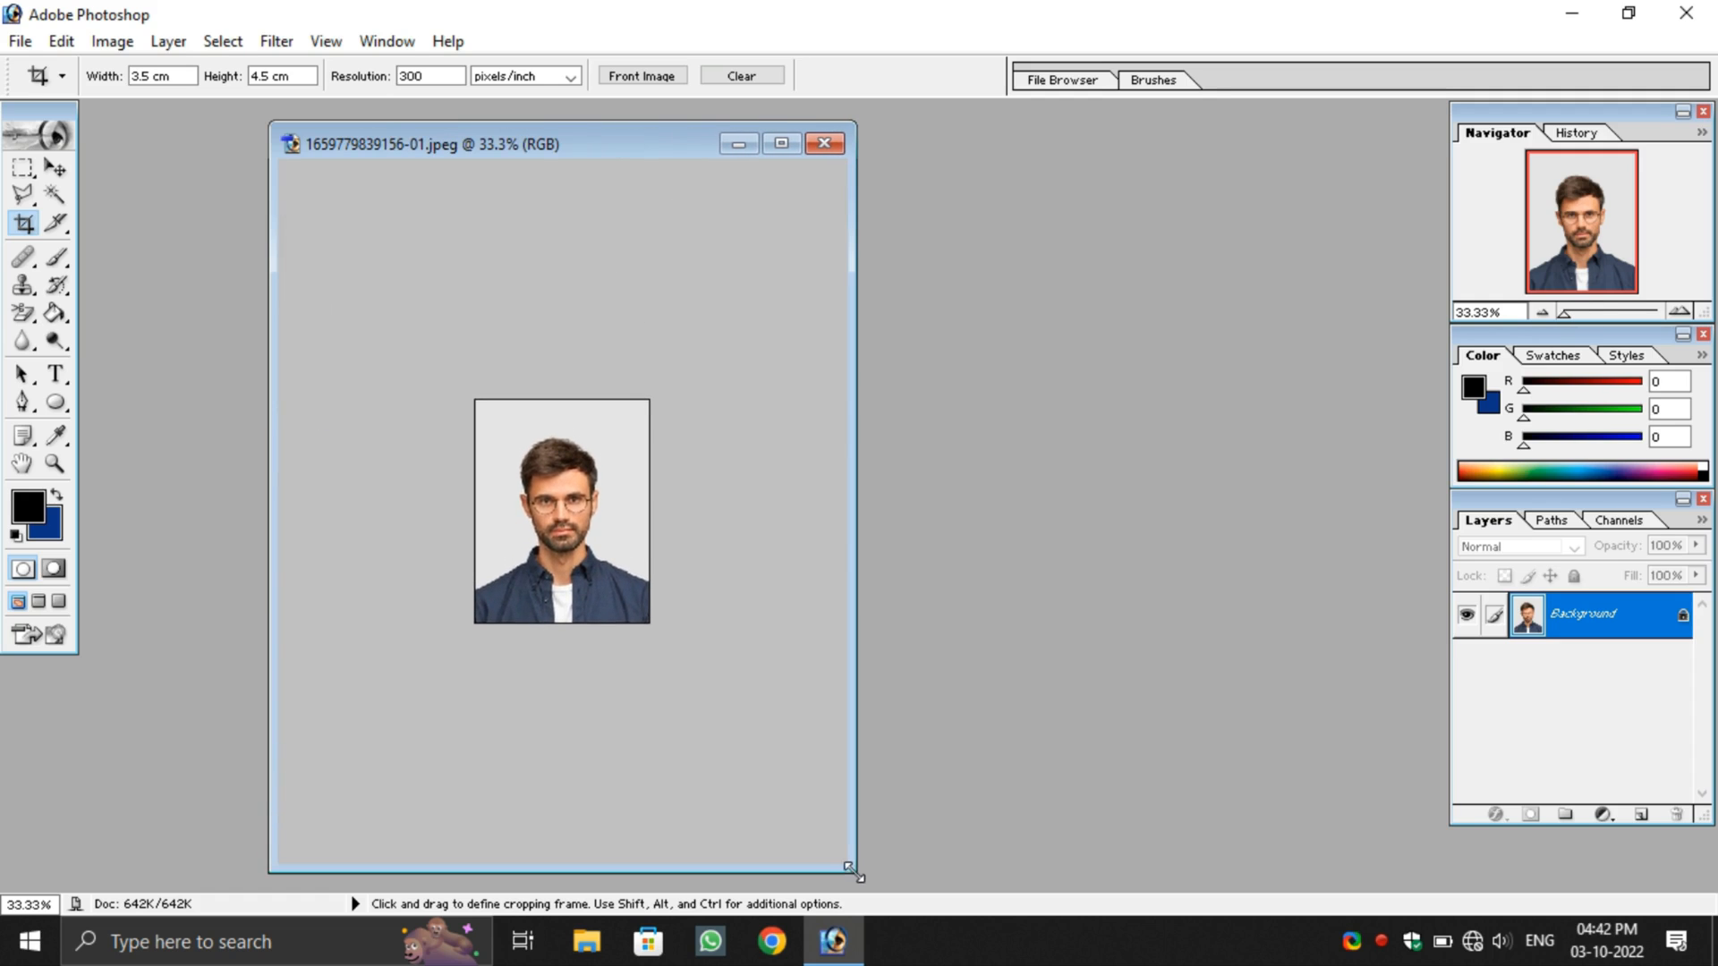
{"action": "scroll", "coordinate": [604, 646], "scroll_direction": "up", "scroll_amount": 10}
{"action": "scroll", "coordinate": [603, 646], "scroll_direction": "up", "scroll_amount": 2}
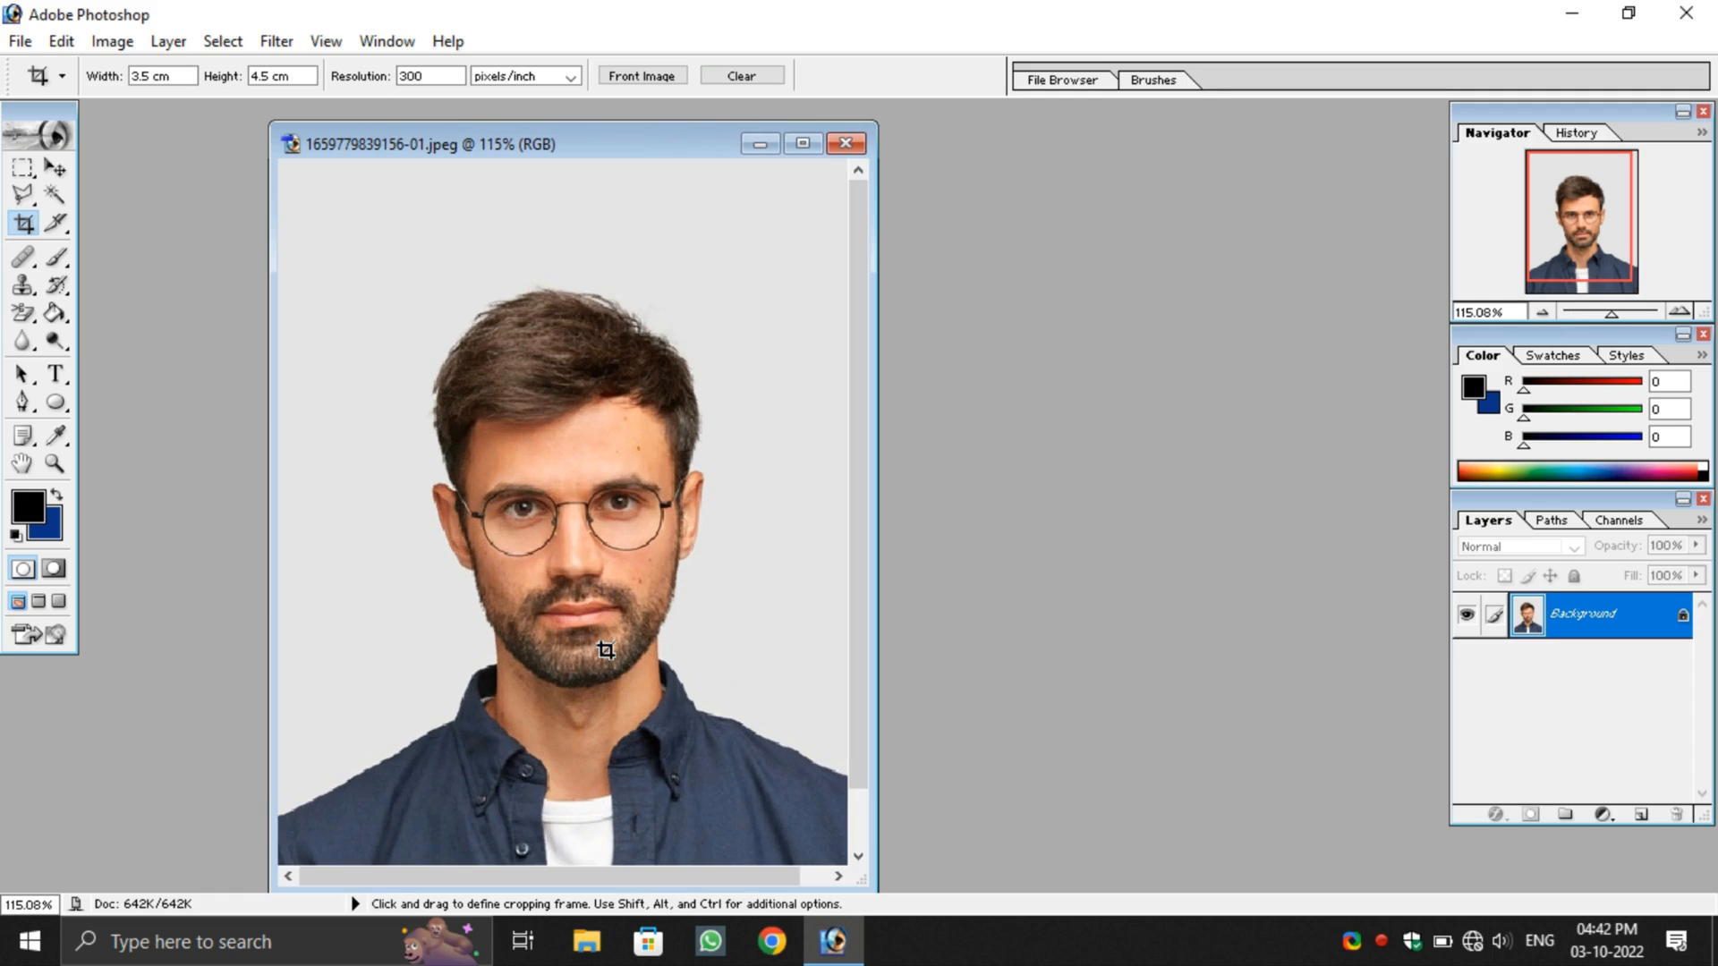
{"action": "left_click", "coordinate": [803, 145]}
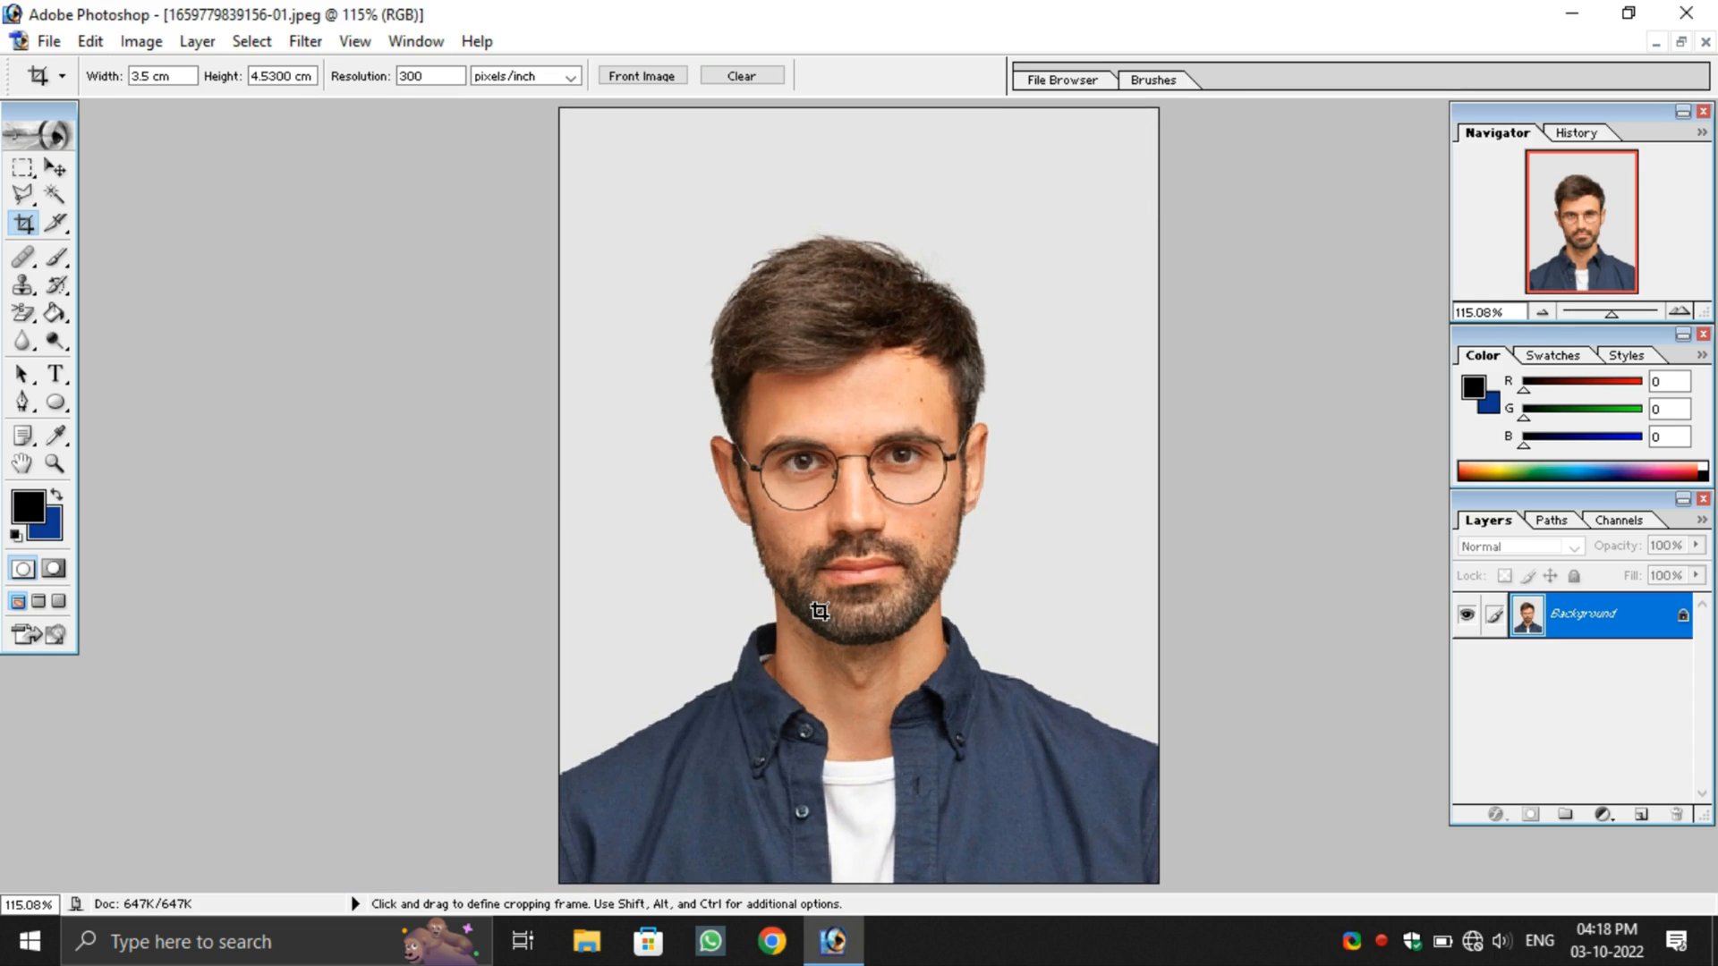
{"action": "scroll", "coordinate": [819, 611], "scroll_direction": "up", "scroll_amount": 1}
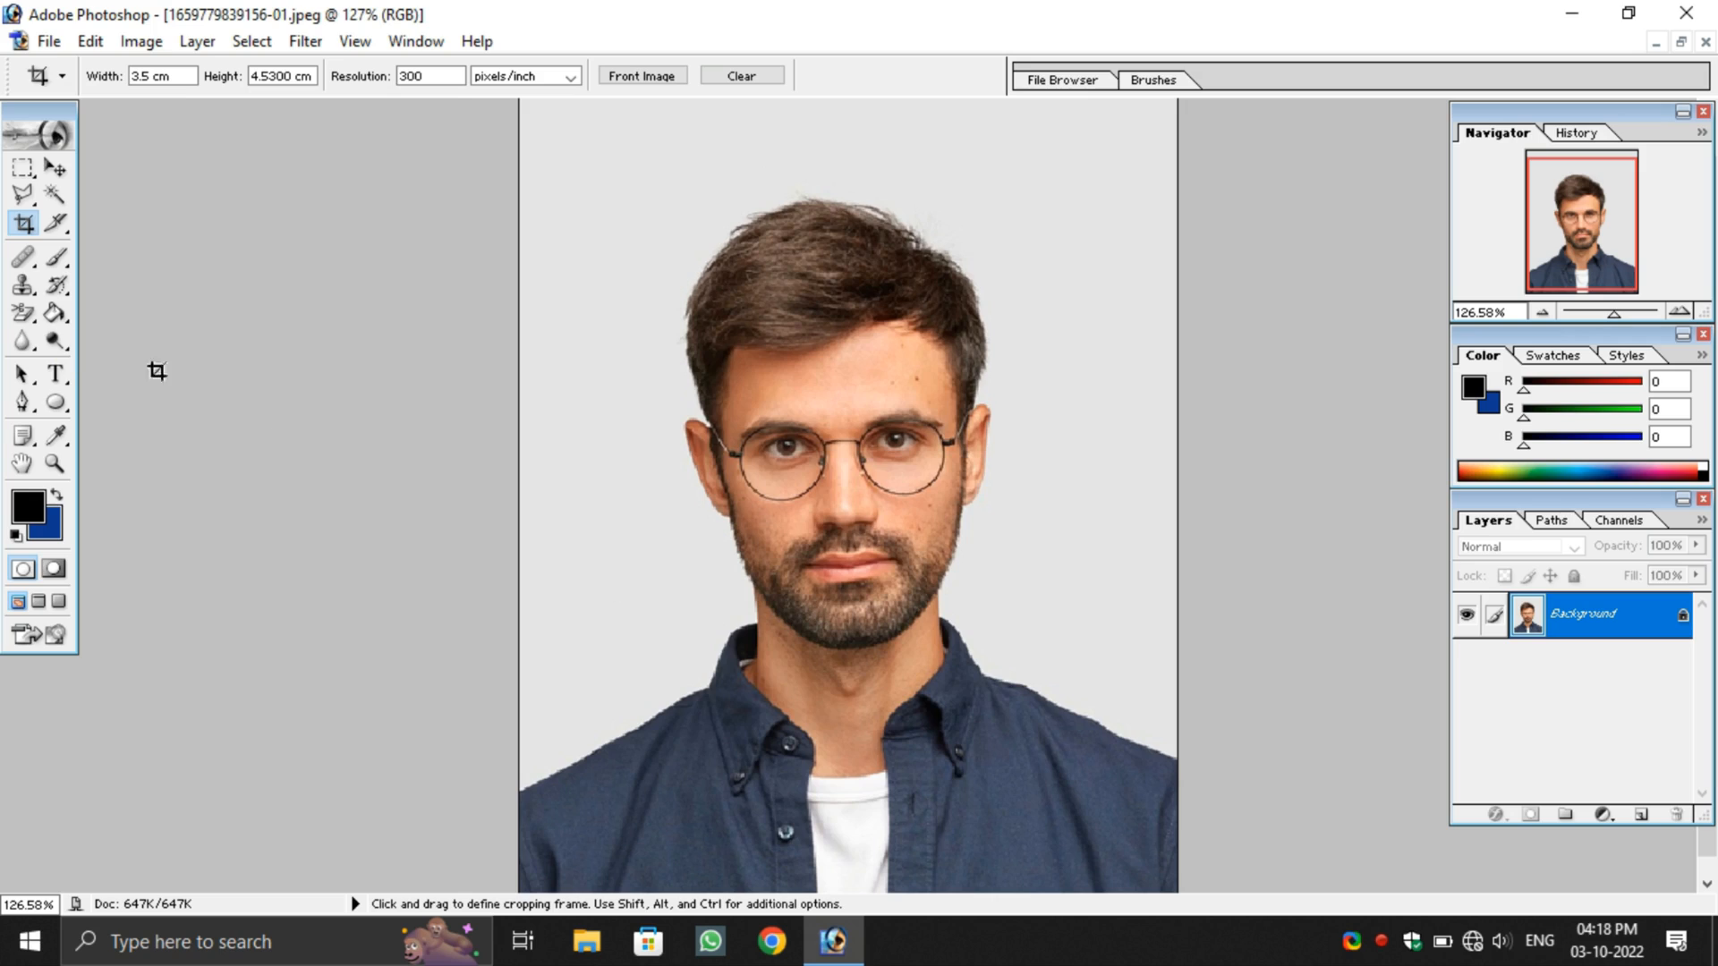
{"action": "left_click", "coordinate": [28, 407]}
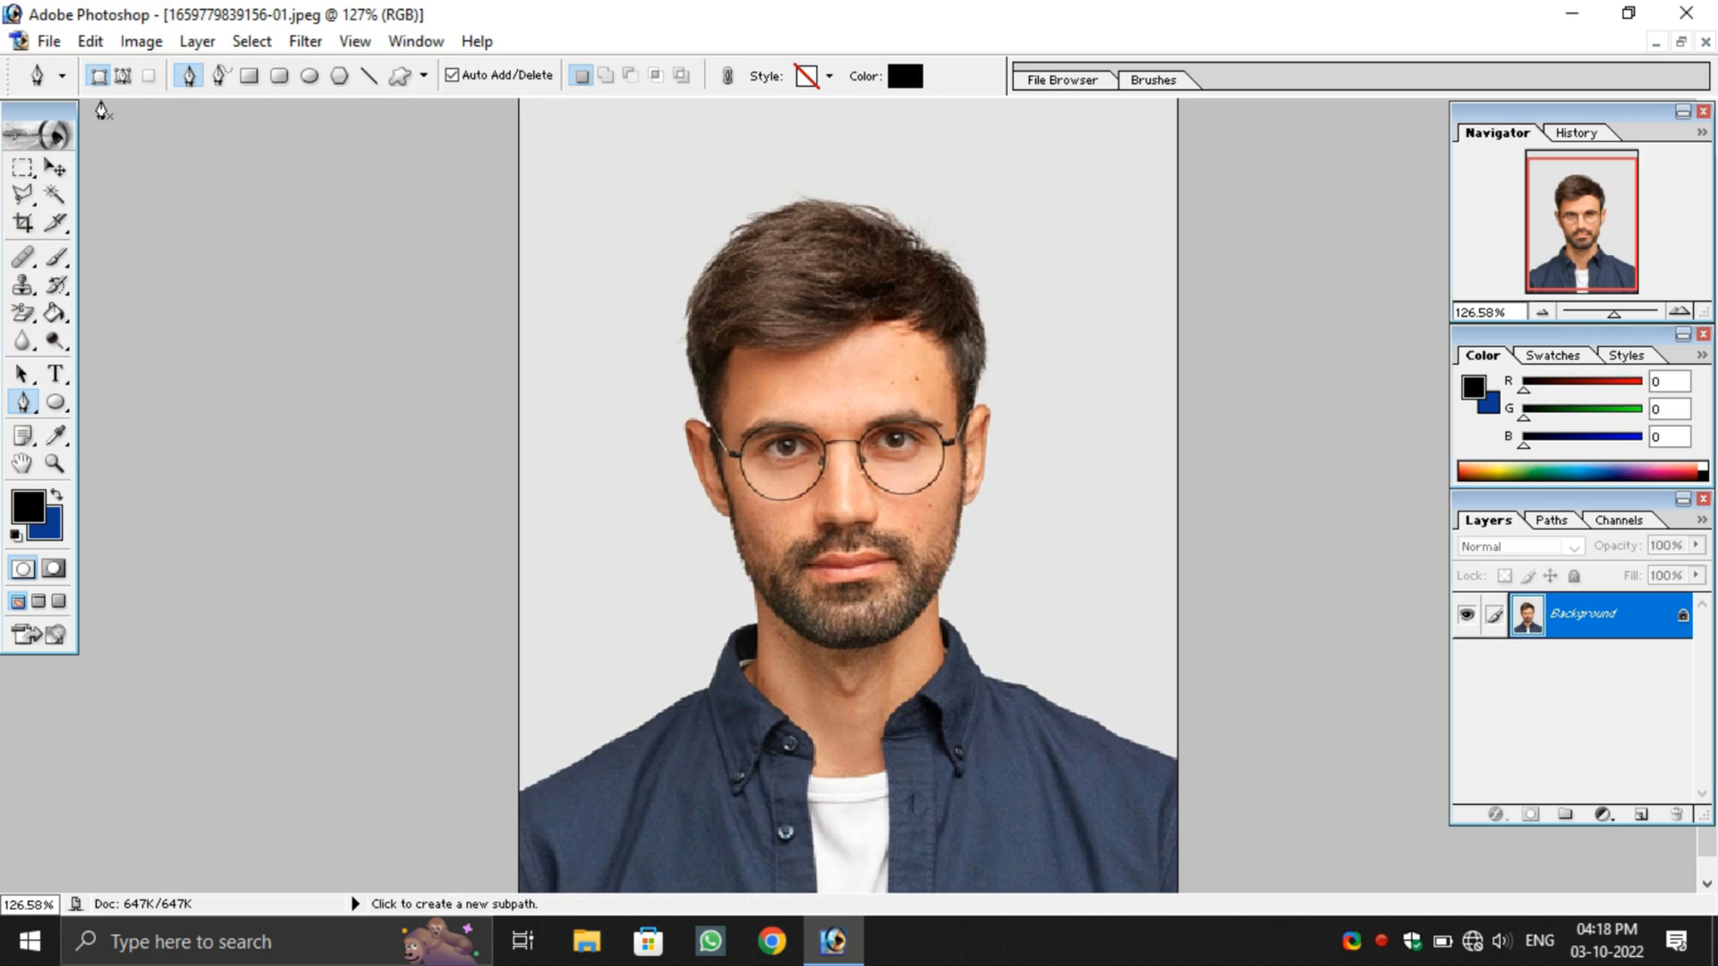
{"action": "left_click", "coordinate": [125, 79]}
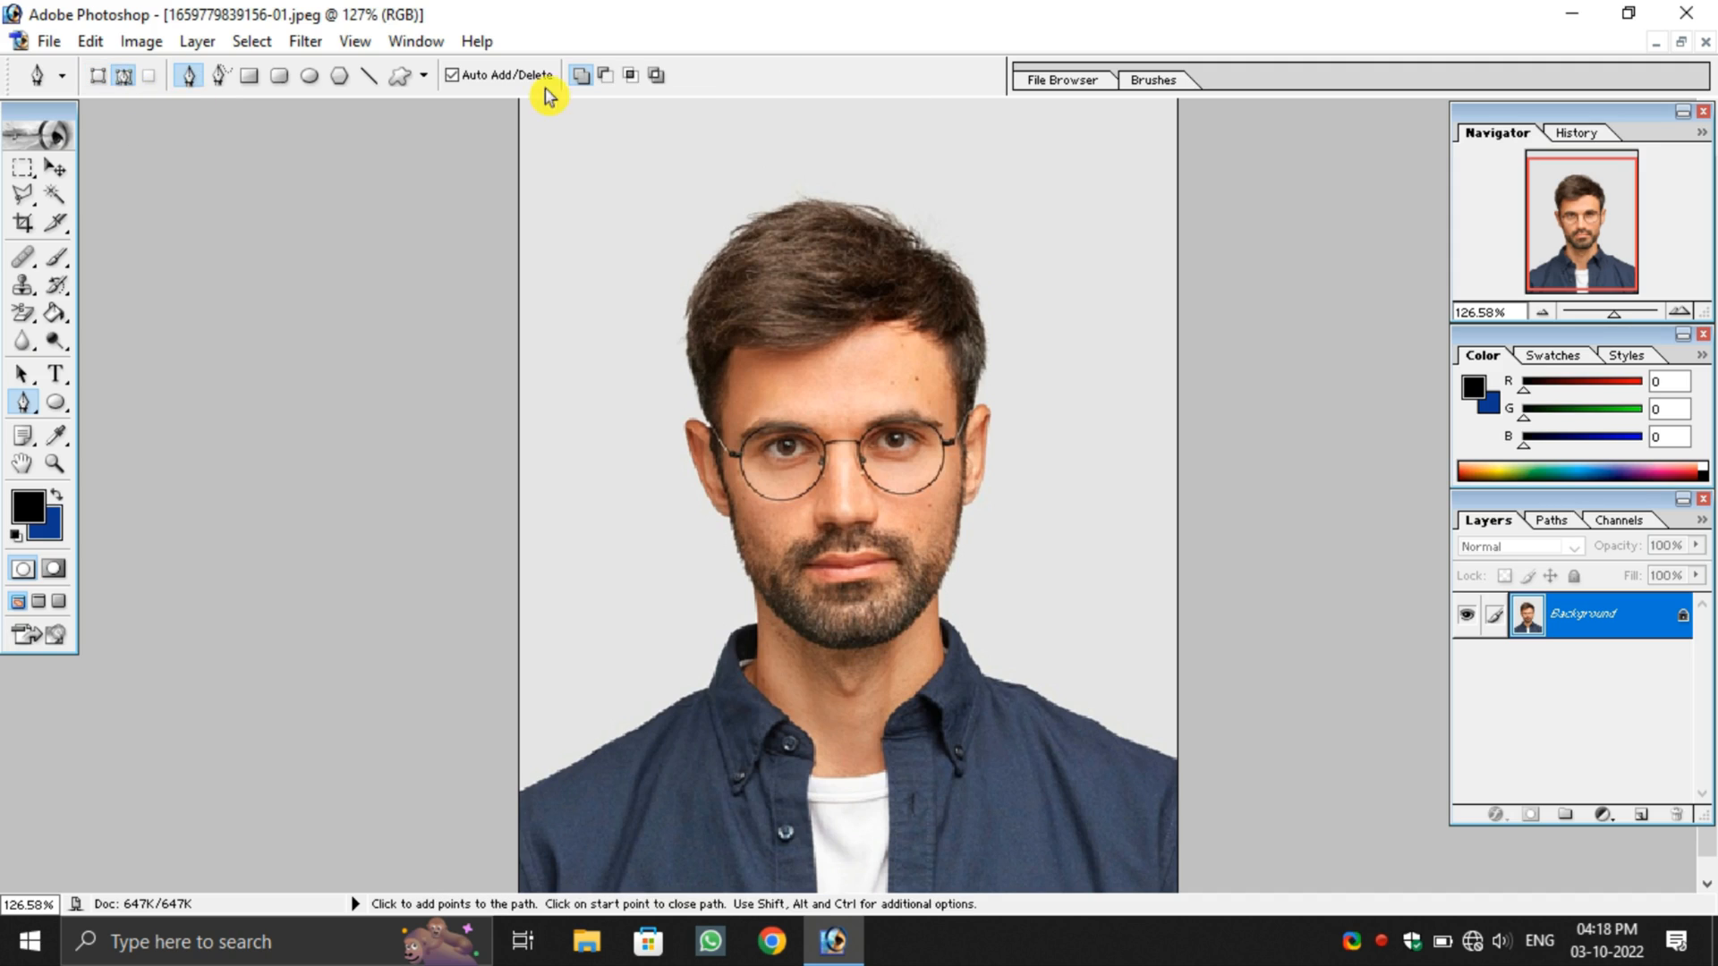
Step: Start a pen path outside the photo's left edge and trace it along the shoulder and shirt collar up to the neck
{"action": "left_click", "coordinate": [502, 799]}
{"action": "left_click", "coordinate": [519, 795]}
{"action": "left_click", "coordinate": [541, 781]}
{"action": "left_click", "coordinate": [1679, 311]}
{"action": "scroll", "coordinate": [922, 628], "scroll_direction": "down", "scroll_amount": 4}
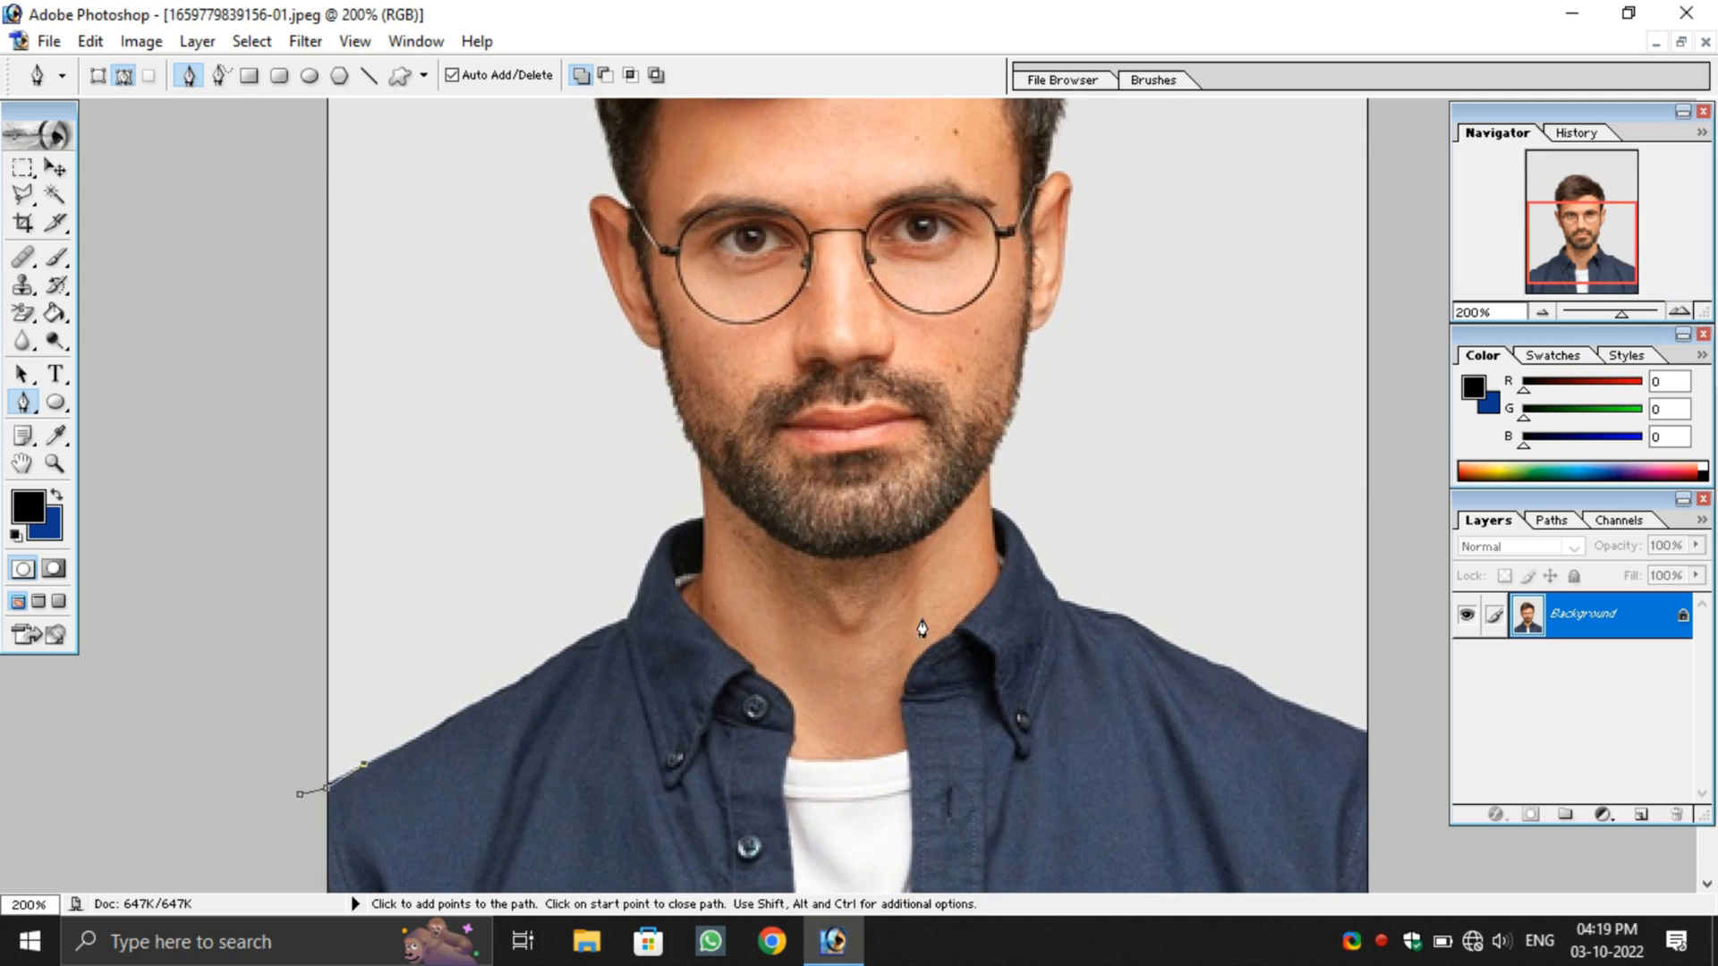
{"action": "left_click", "coordinate": [385, 754]}
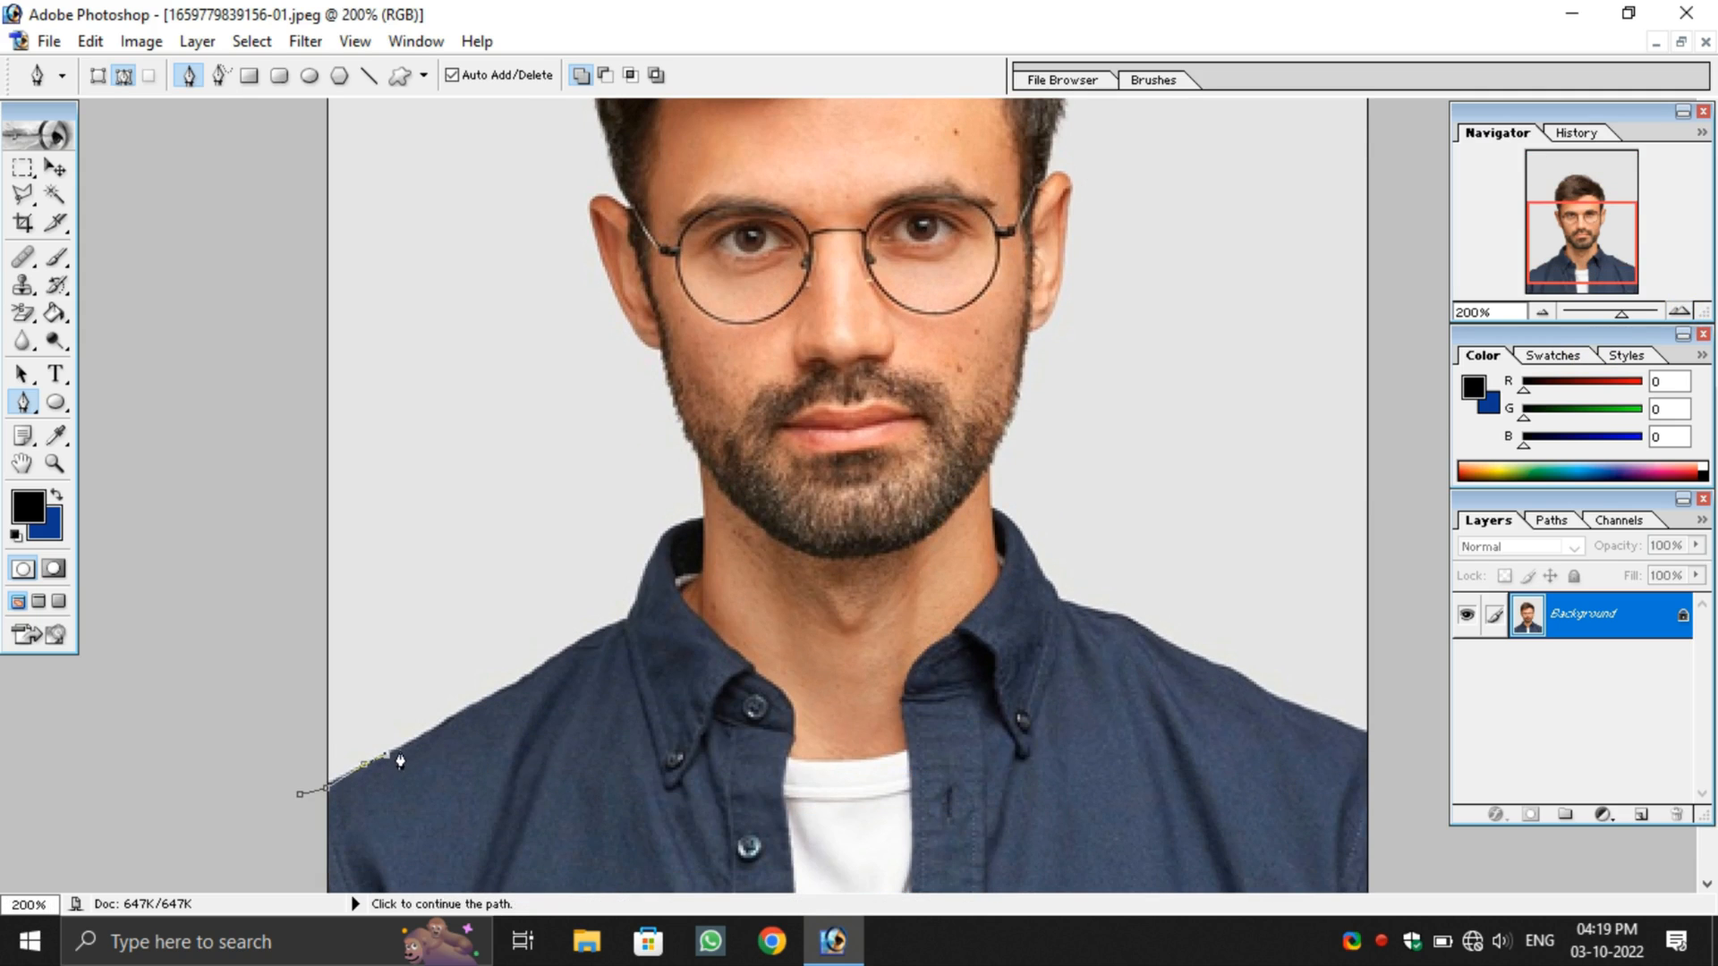
{"action": "left_click", "coordinate": [442, 727]}
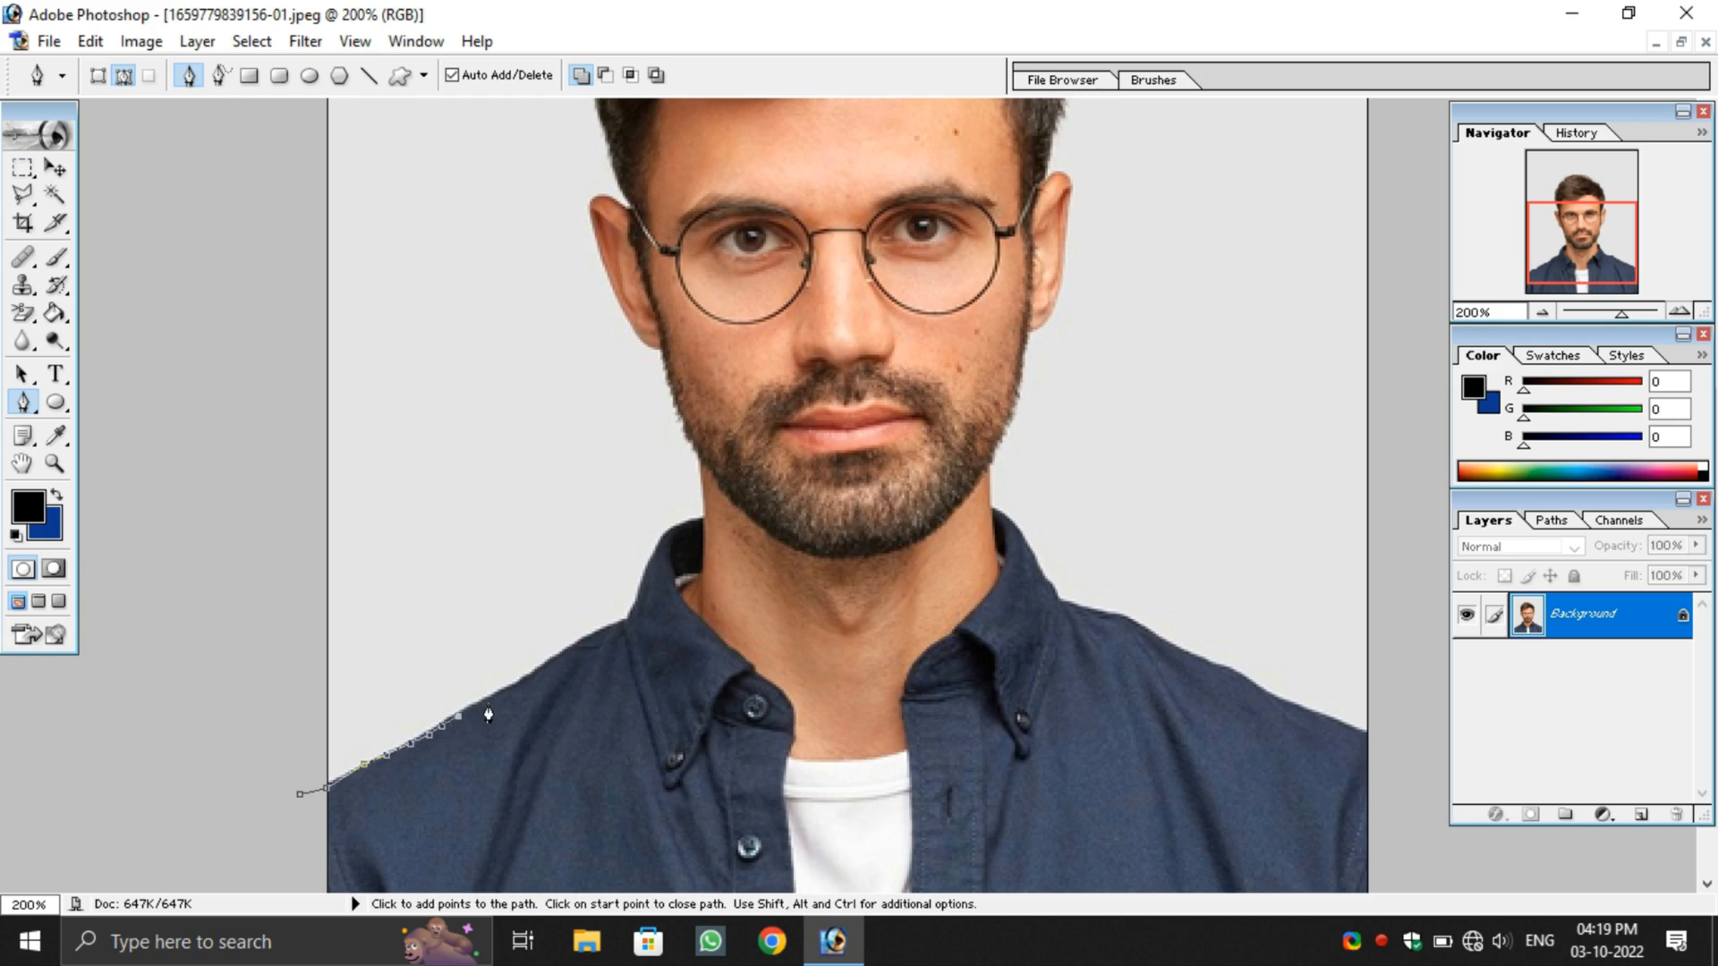
{"action": "left_click", "coordinate": [487, 698]}
{"action": "left_click", "coordinate": [555, 663]}
{"action": "left_click", "coordinate": [593, 635]}
{"action": "left_click", "coordinate": [607, 632]}
{"action": "left_click", "coordinate": [616, 628]}
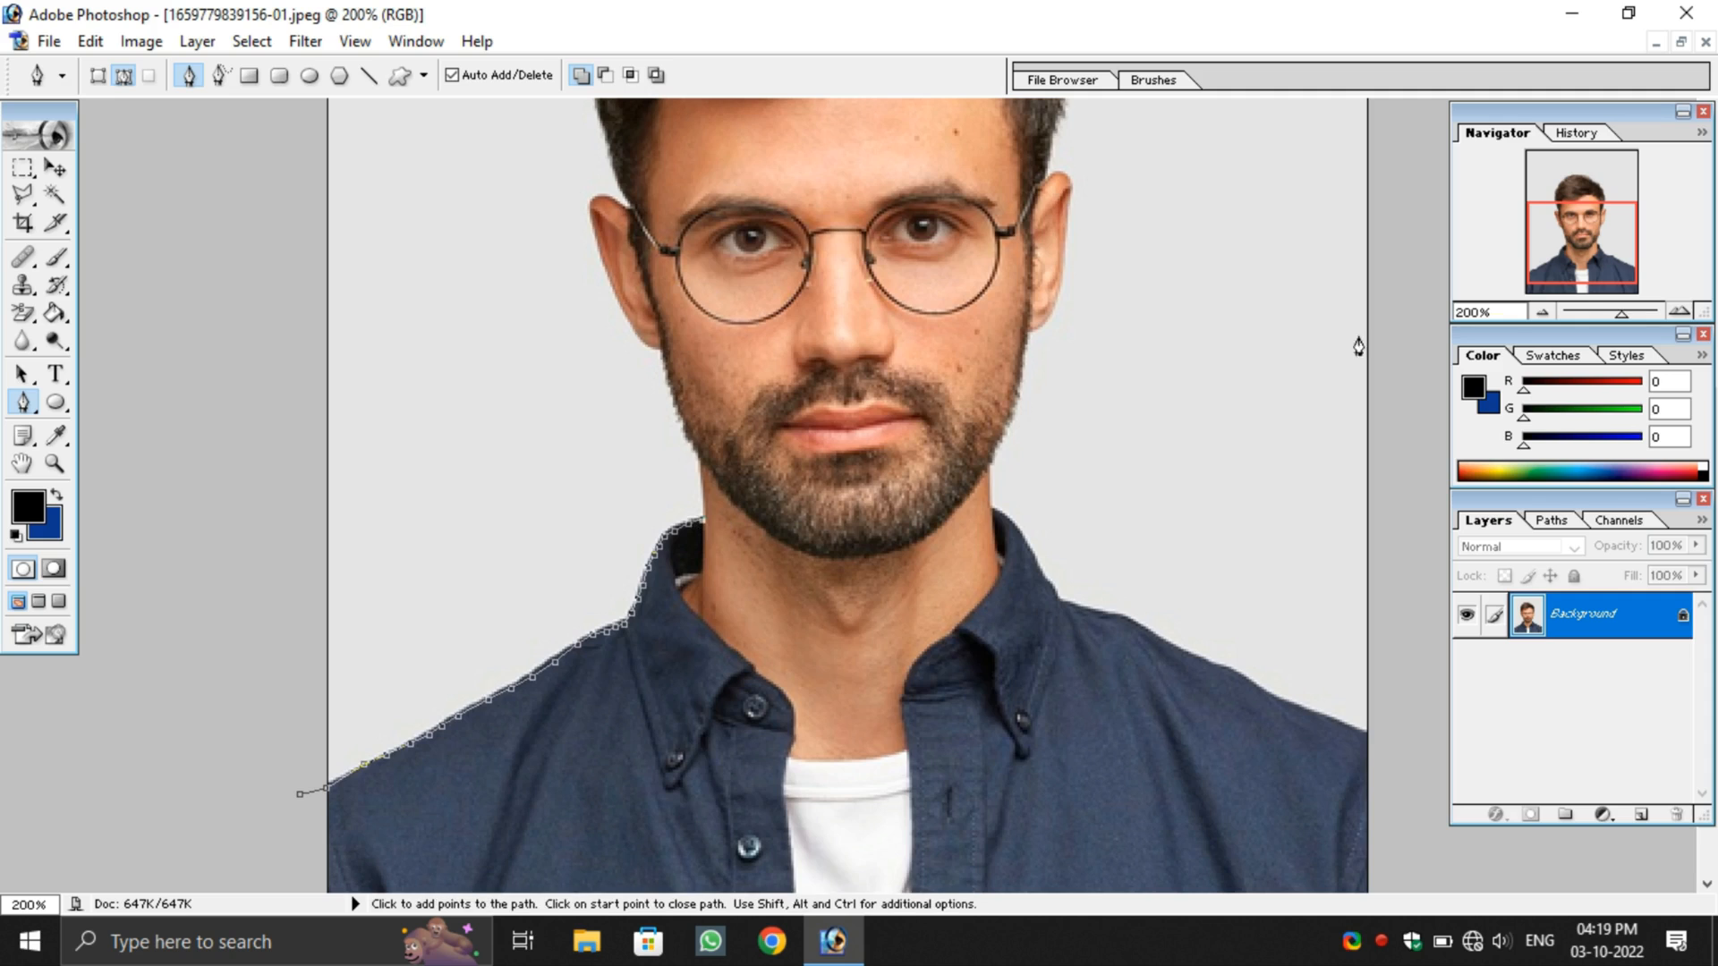
Step: Extend the pen path from the collar up the left side of the neck and bearded jaw to the earlobe
{"action": "left_click", "coordinate": [1678, 312]}
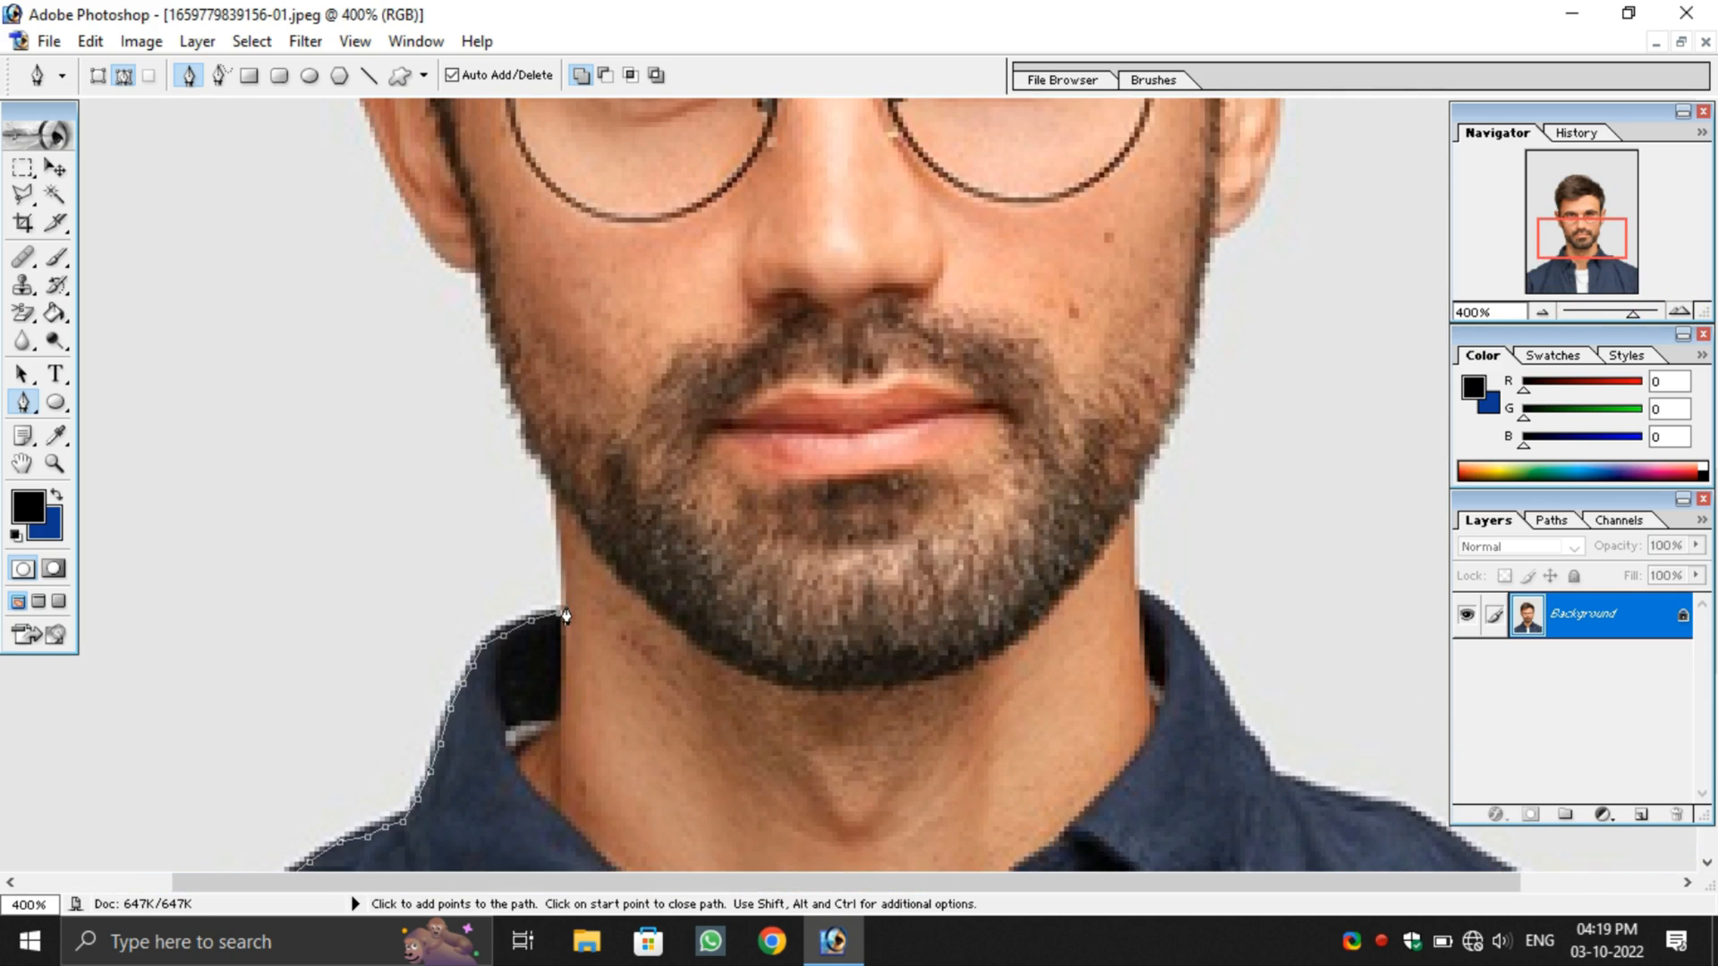
{"action": "left_click", "coordinate": [558, 535]}
{"action": "scroll", "coordinate": [548, 564], "scroll_direction": "up", "scroll_amount": 2}
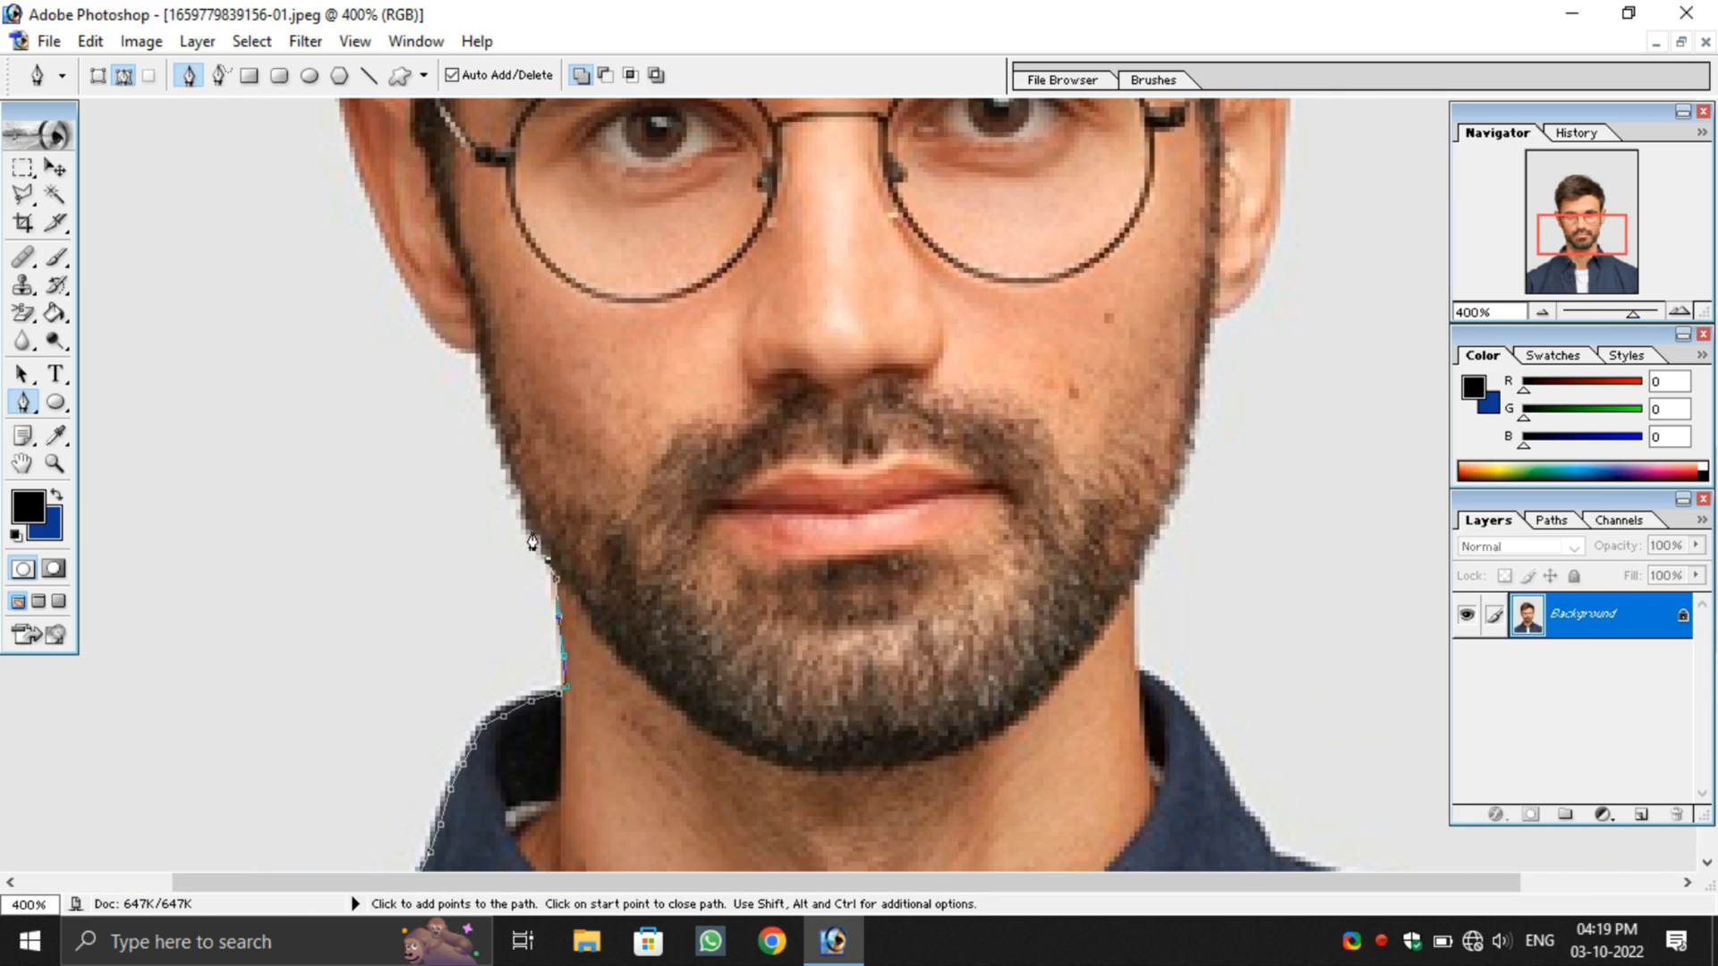
{"action": "left_click", "coordinate": [522, 502]}
{"action": "left_click", "coordinate": [507, 465]}
{"action": "left_click", "coordinate": [486, 386]}
{"action": "left_click", "coordinate": [476, 362]}
Step: Continue the pen path around the outer edge of the ear on the photo's left side
{"action": "scroll", "coordinate": [465, 448], "scroll_direction": "up", "scroll_amount": 3}
{"action": "left_click", "coordinate": [461, 490]}
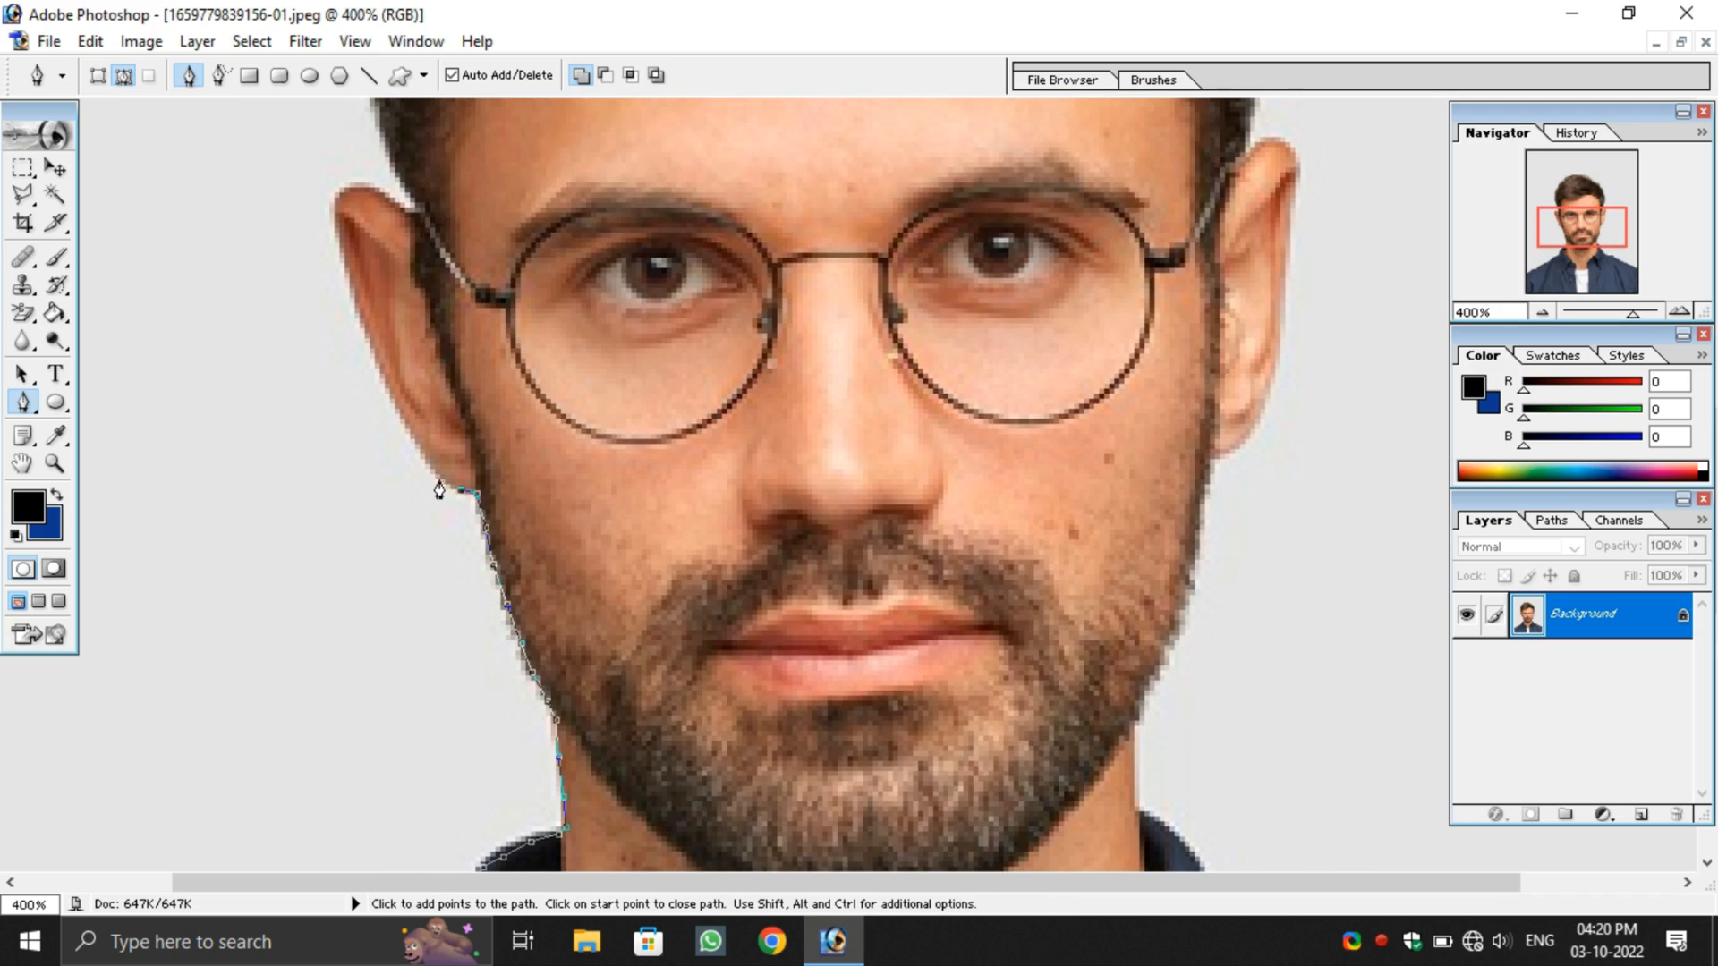
{"action": "left_click", "coordinate": [397, 401]}
{"action": "left_click", "coordinate": [353, 284]}
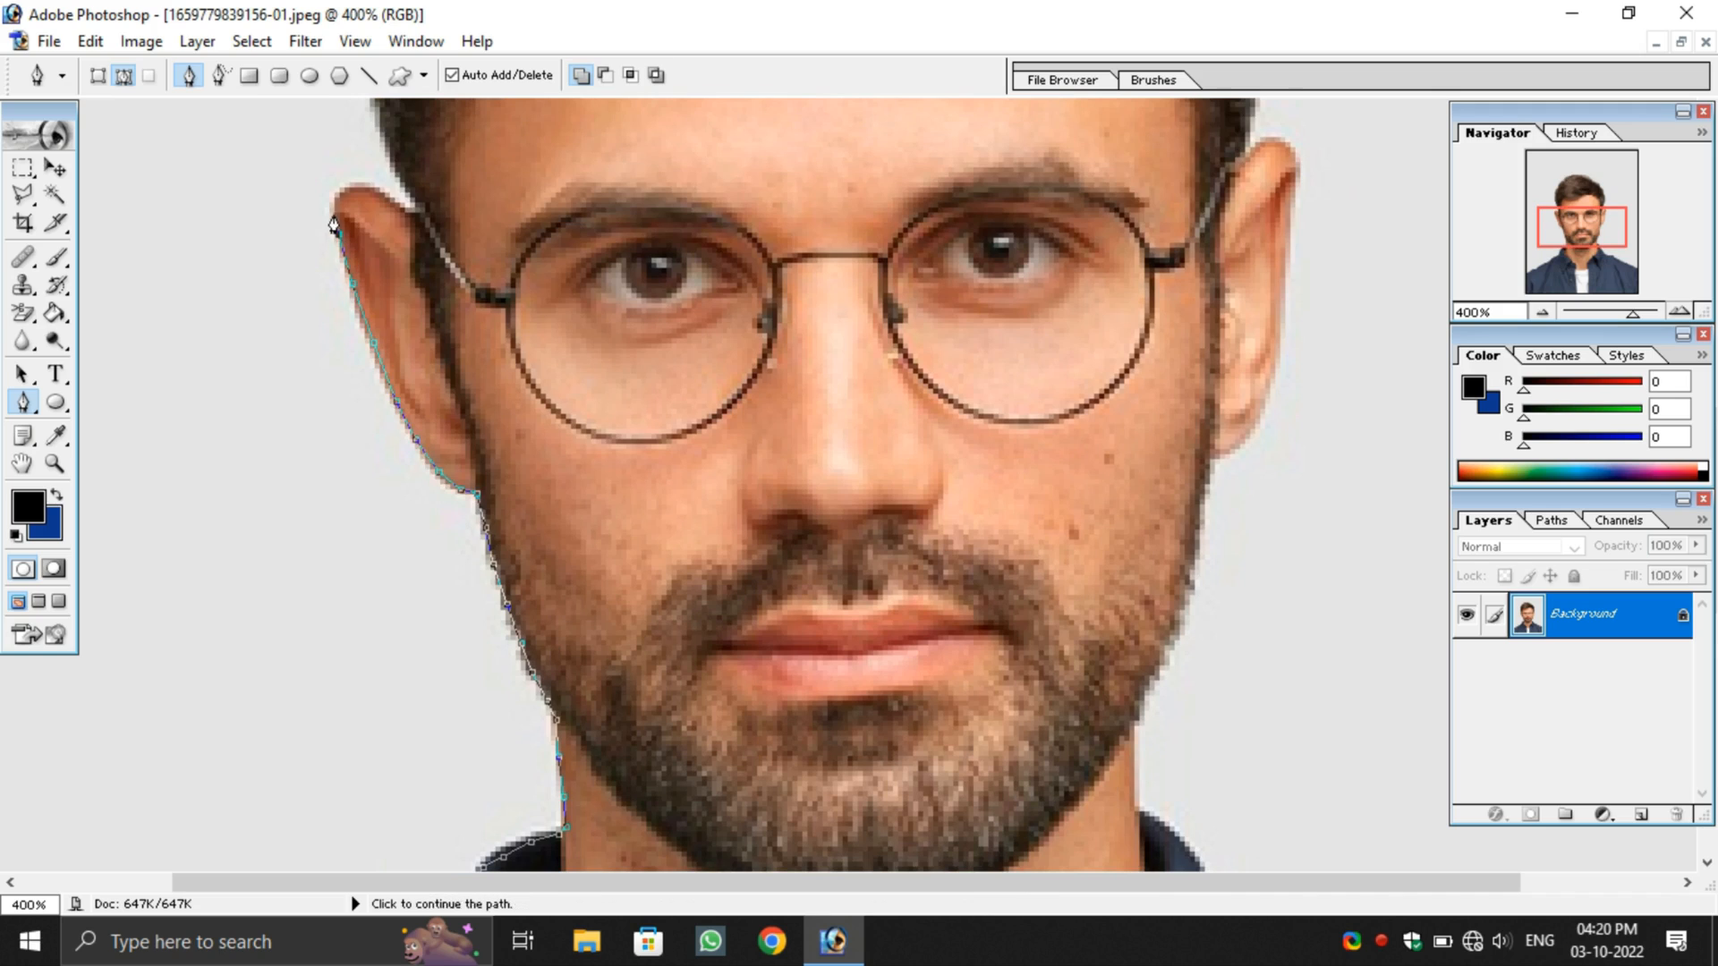
{"action": "left_click", "coordinate": [338, 208]}
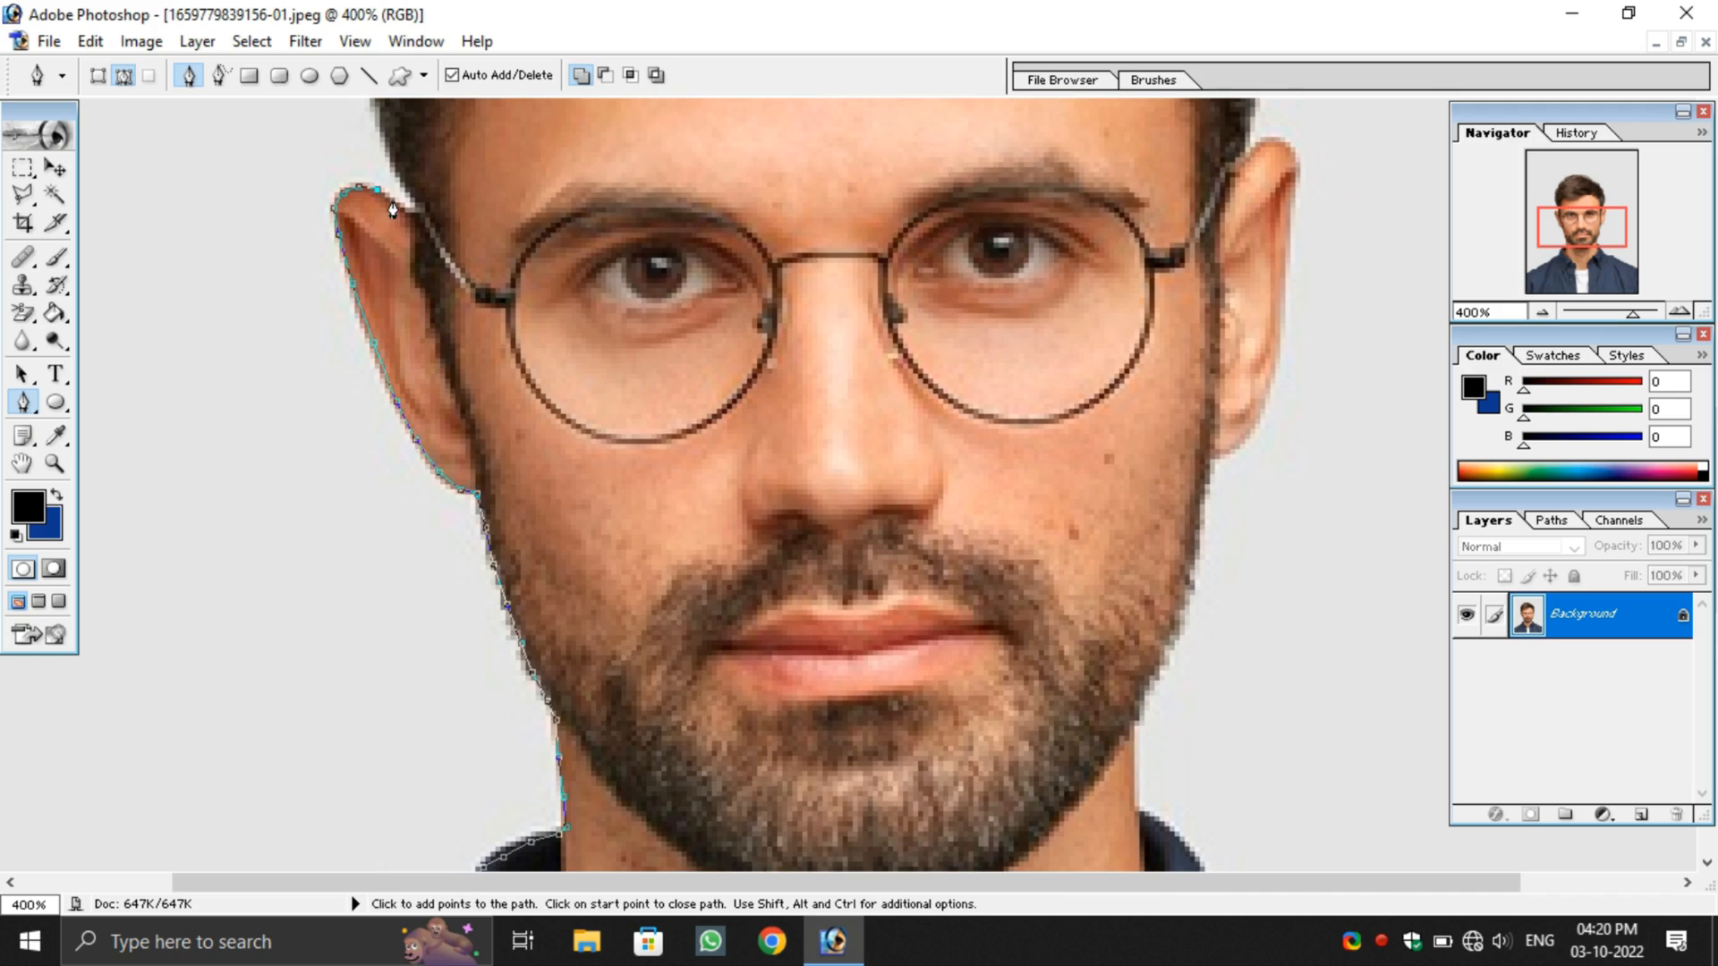
Step: Trace the pen path from the top of the ear up the left side of the hair
{"action": "scroll", "coordinate": [569, 548], "scroll_direction": "up", "scroll_amount": 3}
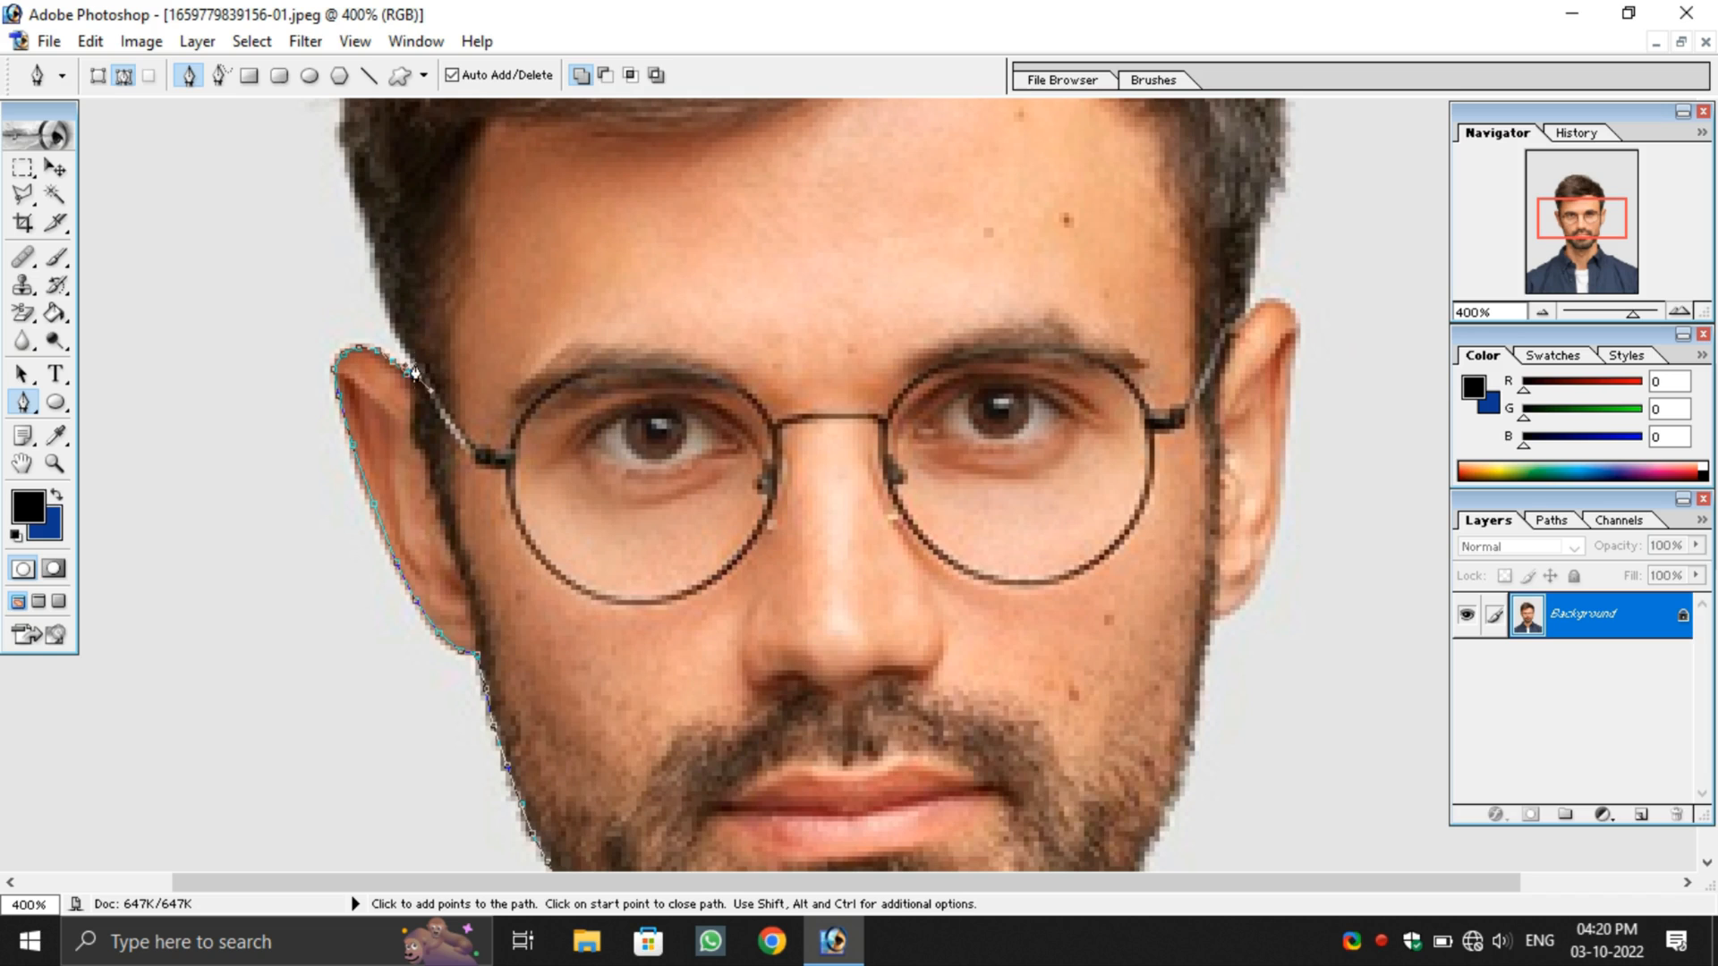
{"action": "scroll", "coordinate": [403, 347], "scroll_direction": "up", "scroll_amount": 3}
{"action": "left_click", "coordinate": [386, 463]}
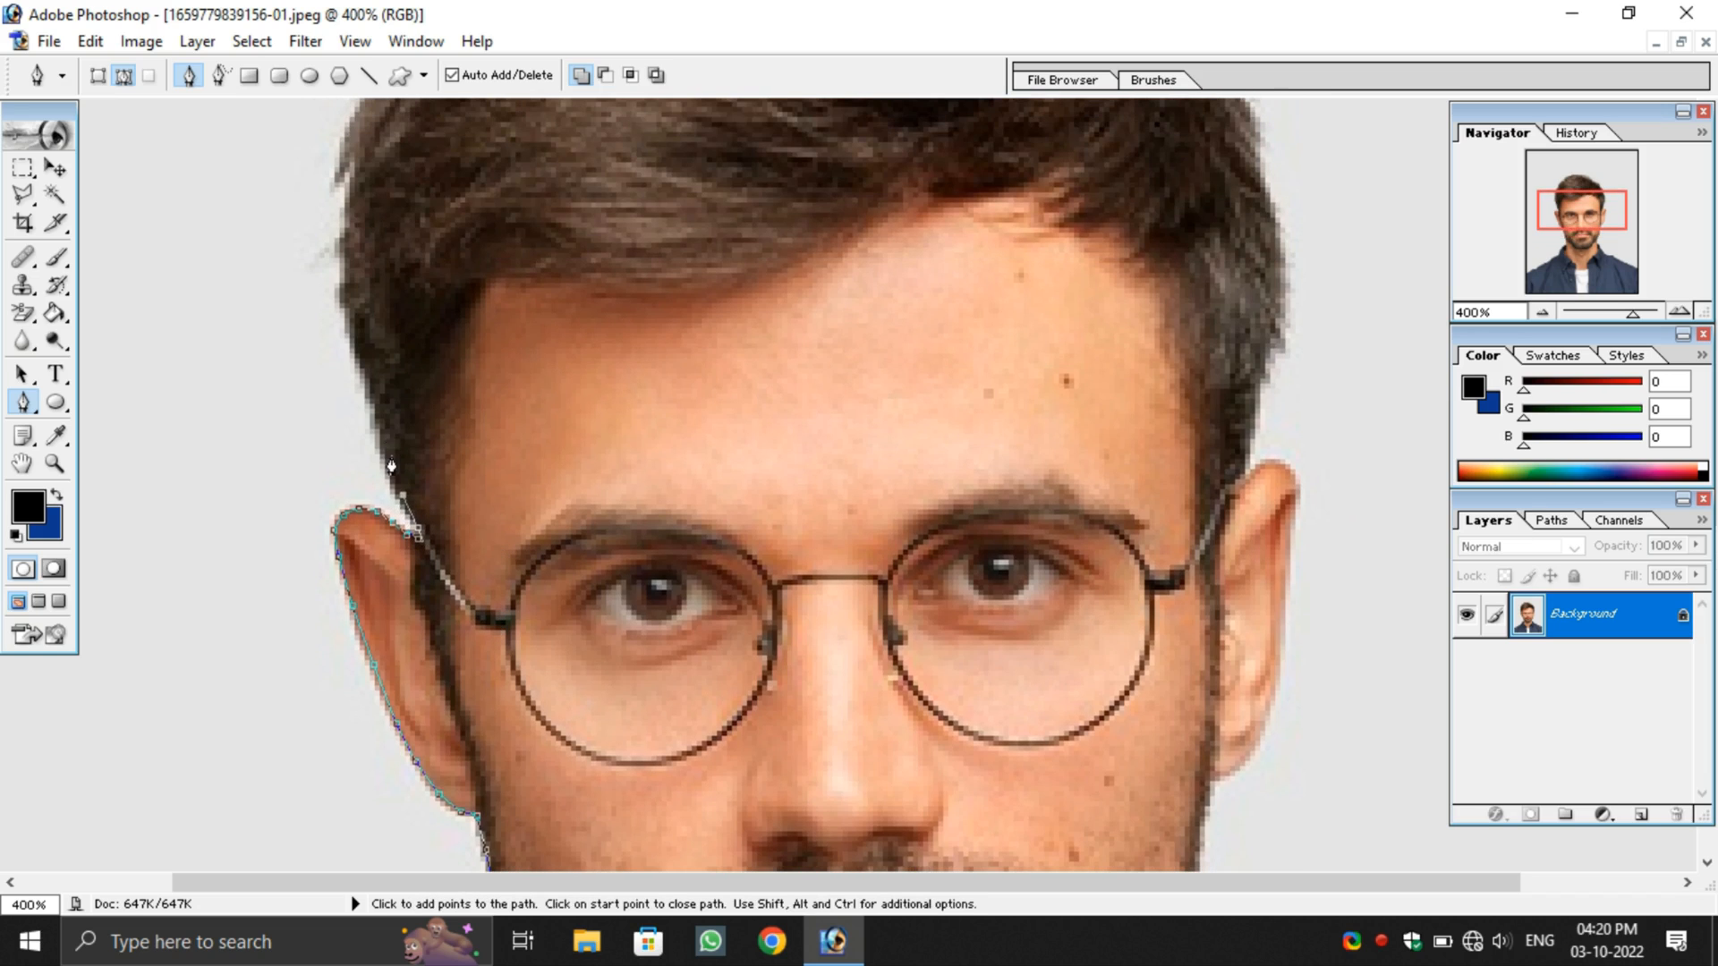
{"action": "left_click", "coordinate": [379, 401]}
{"action": "left_click", "coordinate": [371, 381]}
{"action": "left_click", "coordinate": [353, 316]}
{"action": "scroll", "coordinate": [456, 552], "scroll_direction": "up", "scroll_amount": 3}
{"action": "left_click", "coordinate": [349, 453]}
{"action": "left_click", "coordinate": [352, 417]}
{"action": "left_click", "coordinate": [356, 382]}
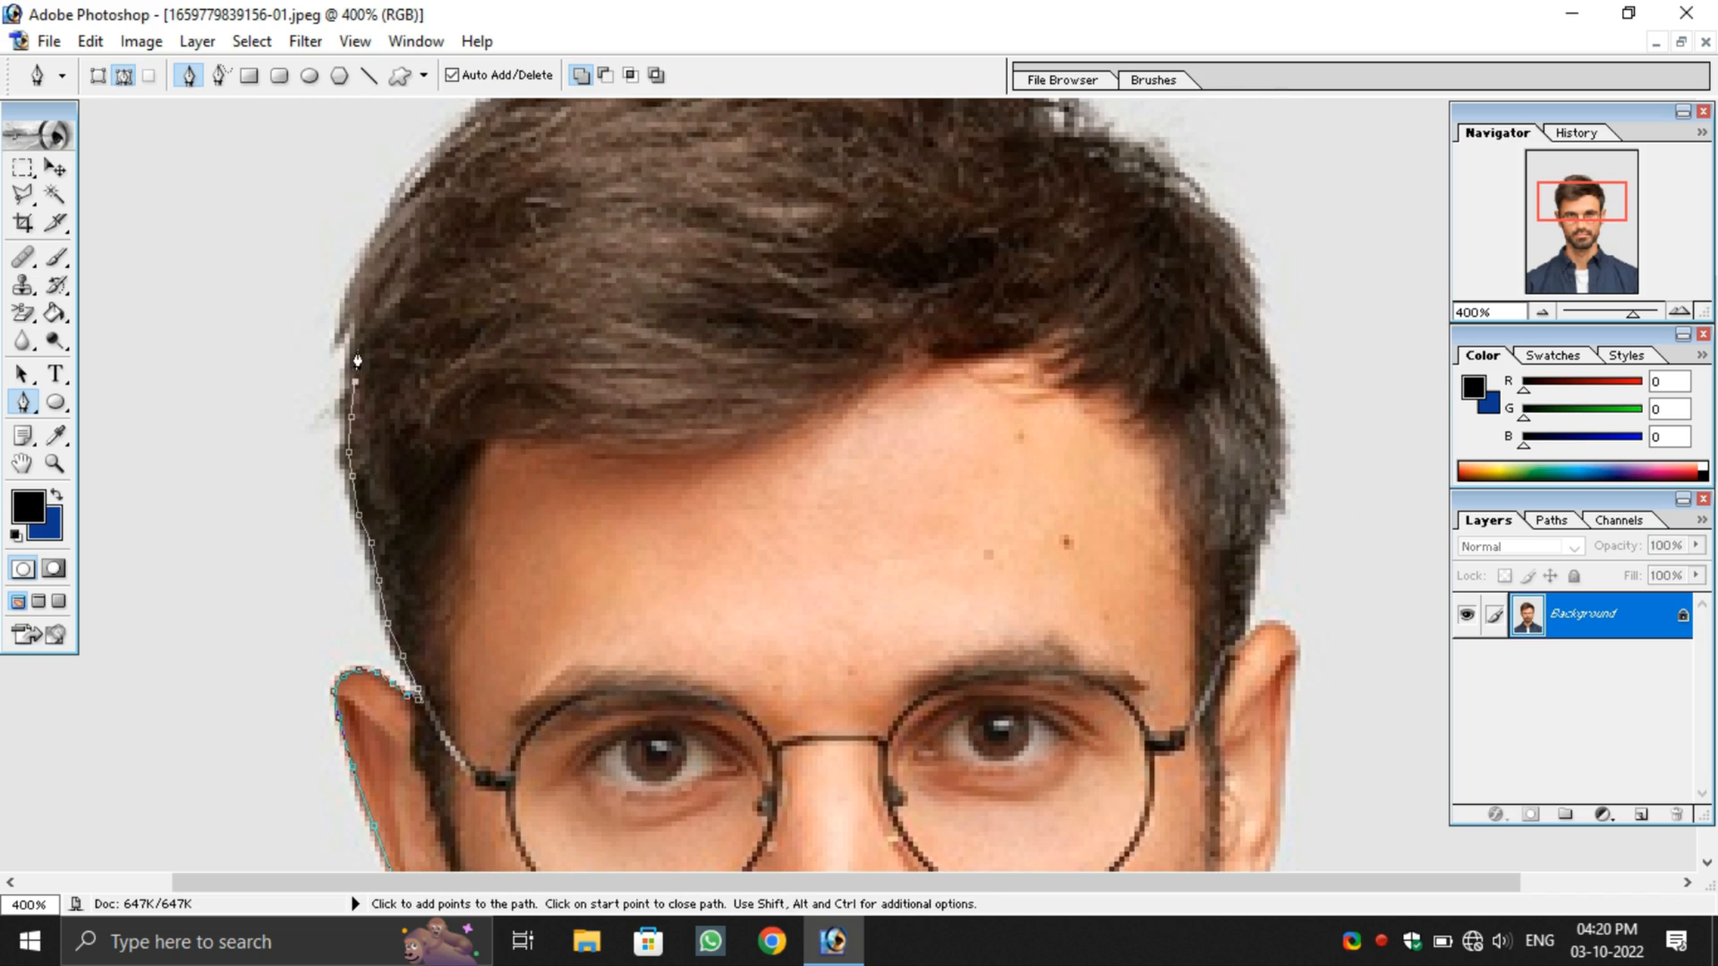
{"action": "scroll", "coordinate": [583, 652], "scroll_direction": "up", "scroll_amount": 3}
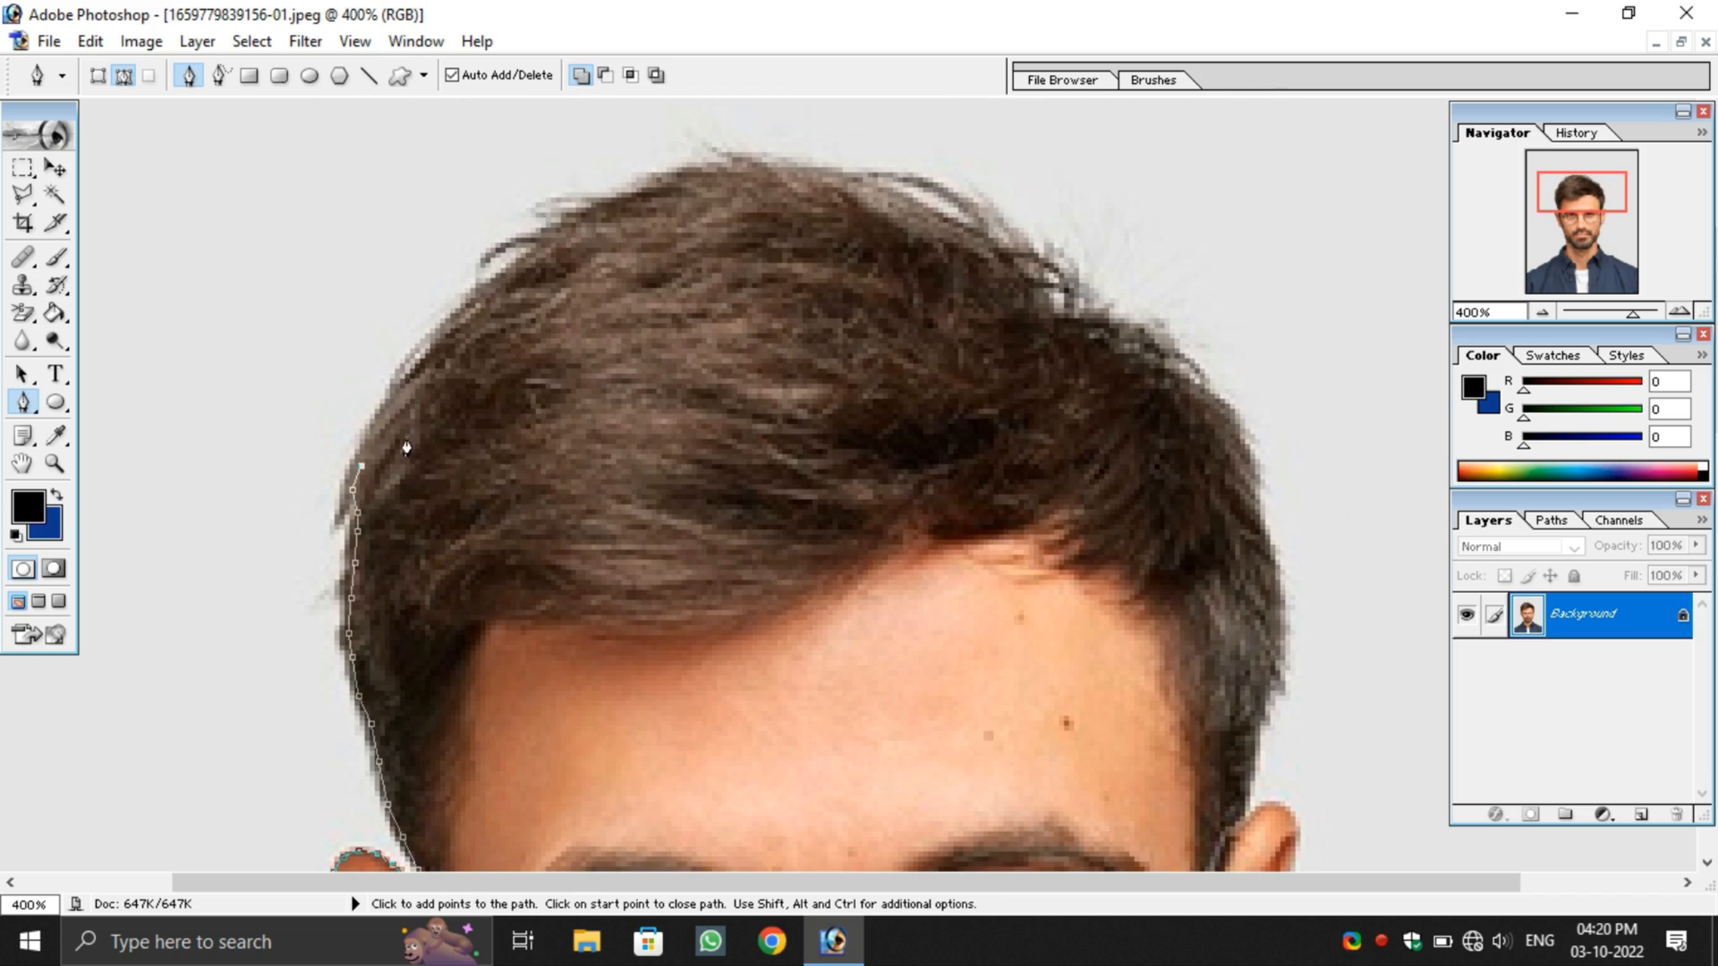
{"action": "left_click", "coordinate": [373, 437]}
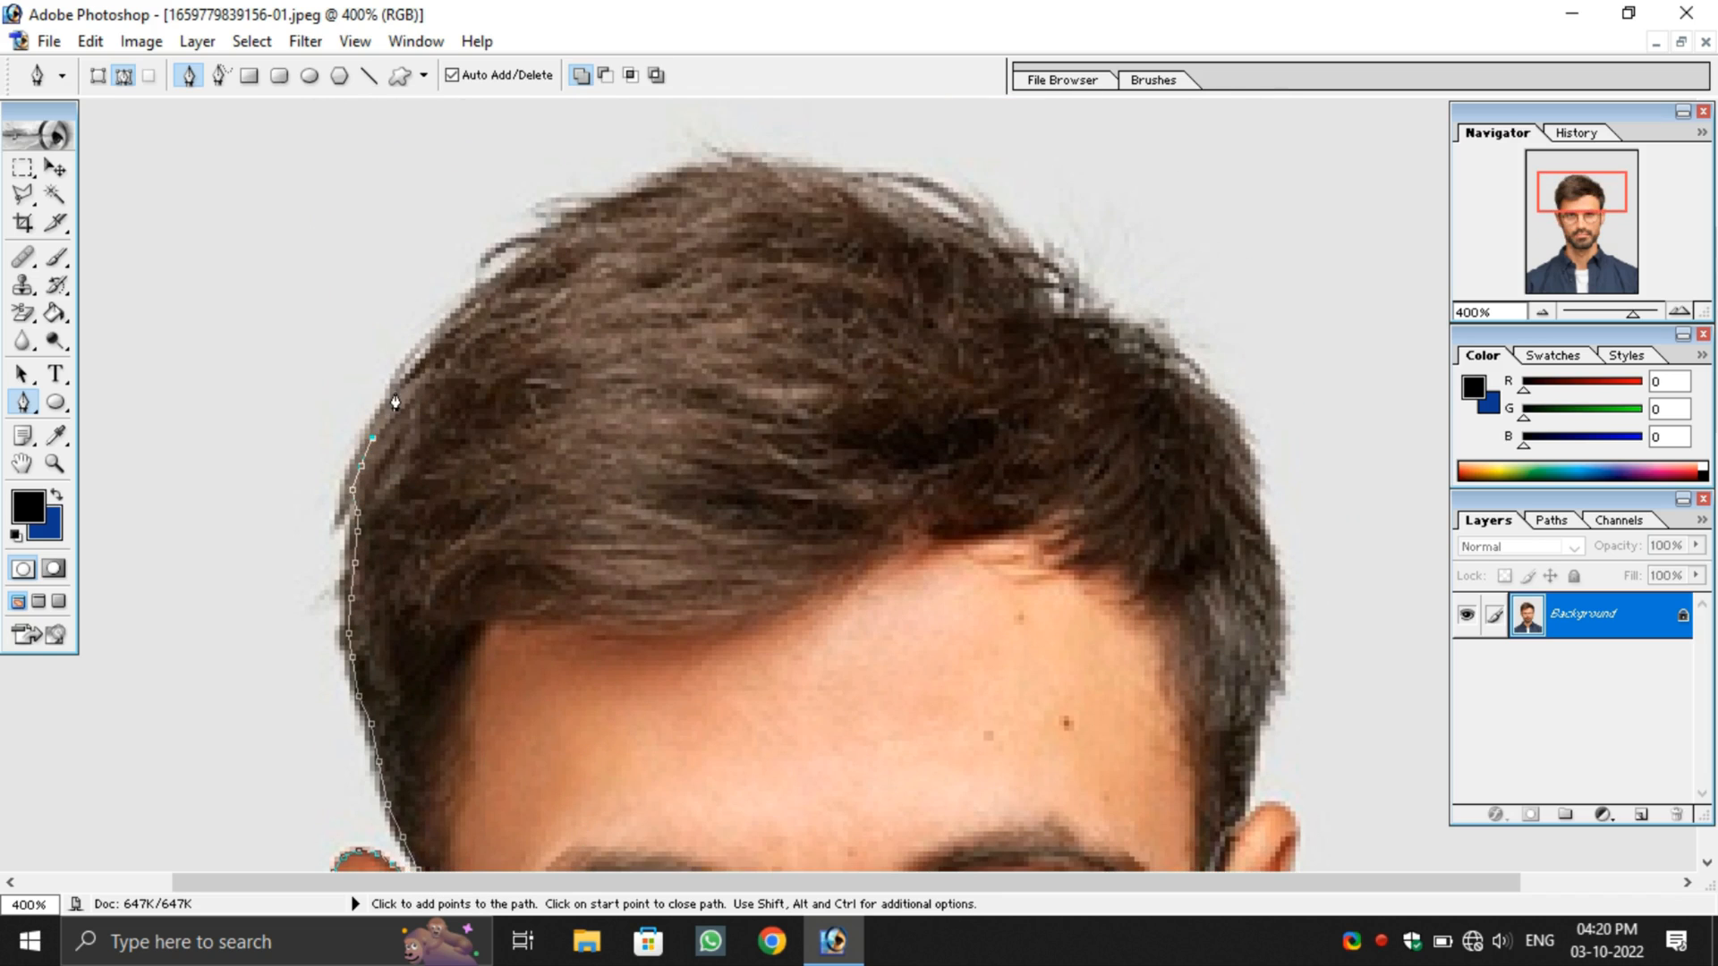
Step: Continue the pen path along the upper-left curve of the hair to the crown
{"action": "left_click", "coordinate": [459, 322]}
{"action": "left_click", "coordinate": [486, 294]}
{"action": "left_click", "coordinate": [514, 270]}
{"action": "left_click", "coordinate": [547, 234]}
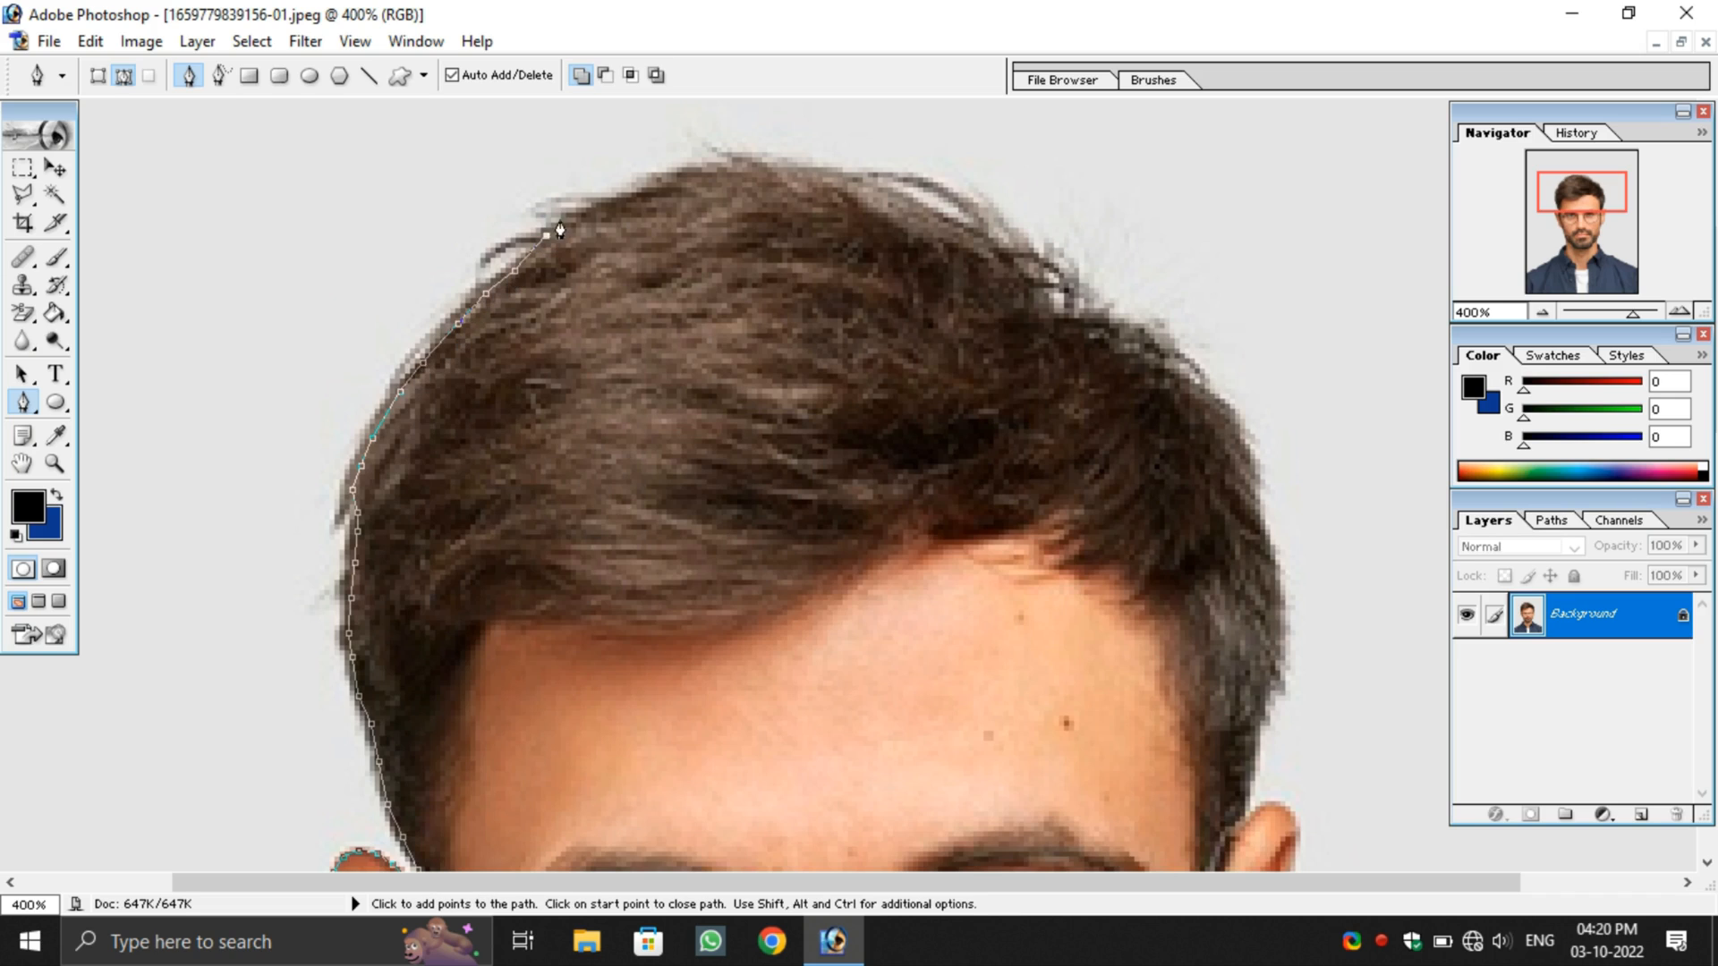
{"action": "left_click", "coordinate": [615, 201]}
{"action": "left_click", "coordinate": [639, 191]}
{"action": "left_click", "coordinate": [663, 186]}
{"action": "left_click", "coordinate": [699, 178]}
{"action": "left_click", "coordinate": [737, 174]}
{"action": "left_click", "coordinate": [773, 173]}
Step: Trace the pen path from the crown across the top of the hair to its upper-right curve
{"action": "left_click", "coordinate": [832, 190]}
{"action": "left_click", "coordinate": [890, 208]}
{"action": "left_click", "coordinate": [929, 209]}
{"action": "left_click", "coordinate": [968, 225]}
{"action": "left_click", "coordinate": [1001, 244]}
{"action": "left_click", "coordinate": [1041, 281]}
{"action": "left_click", "coordinate": [1057, 311]}
{"action": "left_click", "coordinate": [1080, 313]}
{"action": "left_click", "coordinate": [1112, 319]}
{"action": "left_click", "coordinate": [1145, 338]}
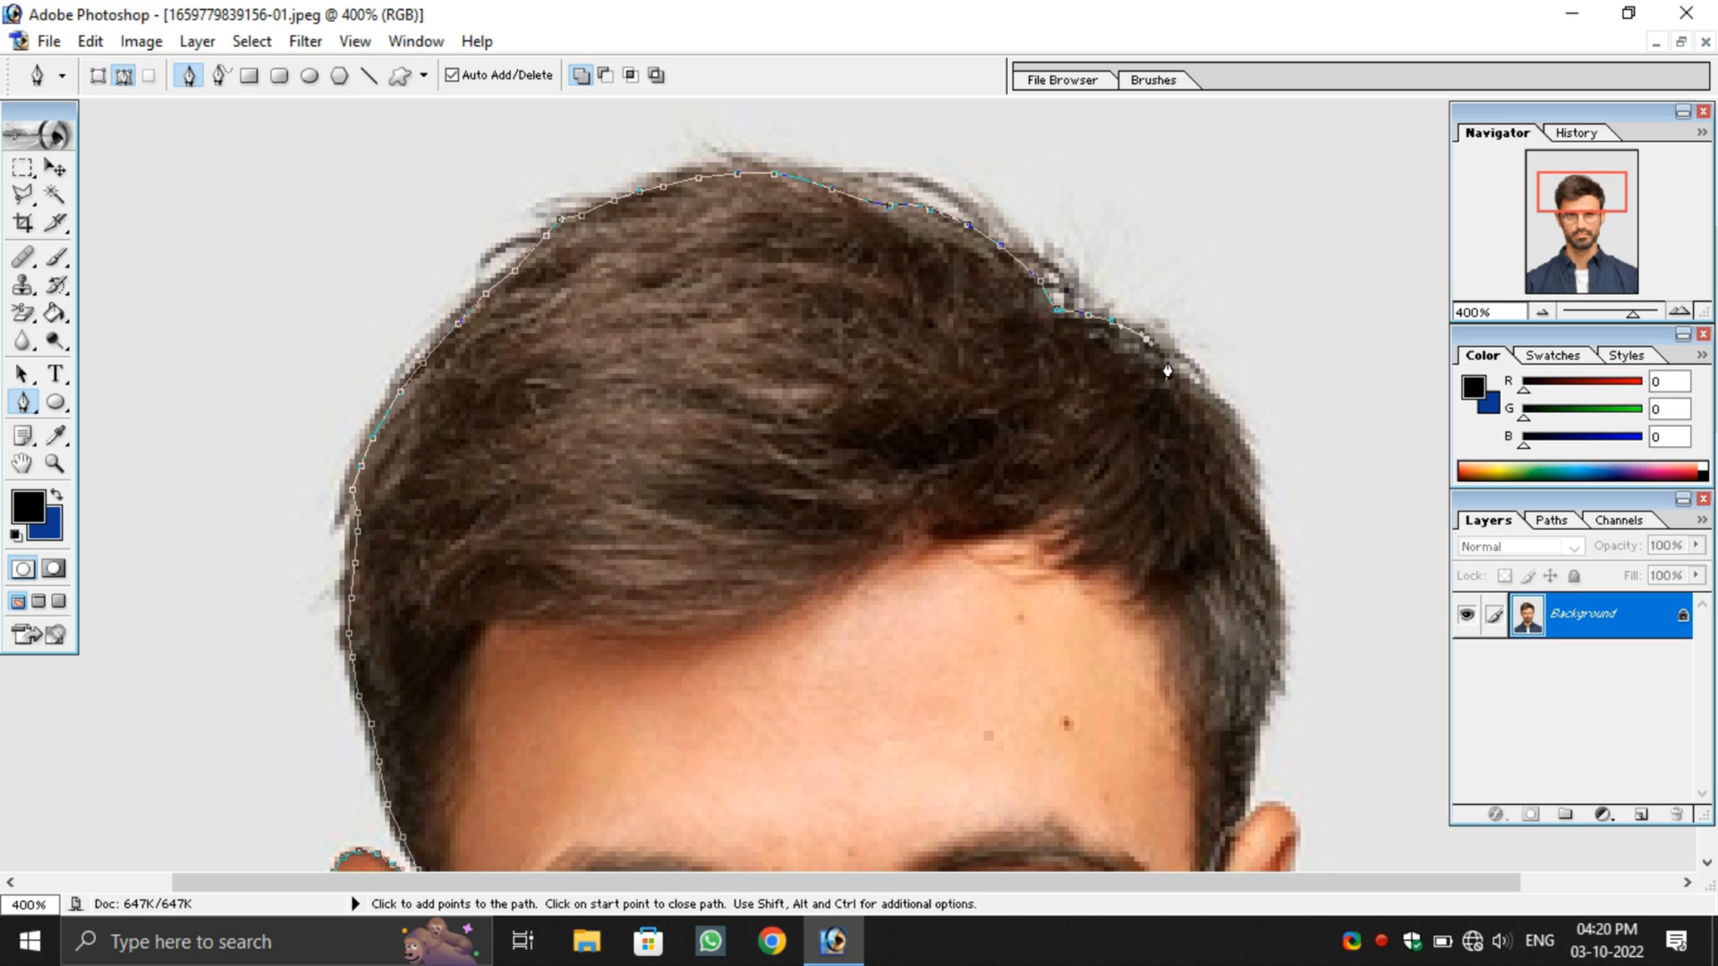
Step: Extend the pen path down the right side of the hair to the top of the ear
{"action": "left_click", "coordinate": [1169, 362]}
{"action": "left_click", "coordinate": [1192, 380]}
{"action": "left_click", "coordinate": [1206, 410]}
{"action": "left_click", "coordinate": [1232, 439]}
{"action": "left_click", "coordinate": [1247, 475]}
{"action": "left_click", "coordinate": [1258, 519]}
{"action": "left_click", "coordinate": [1264, 548]}
{"action": "left_click", "coordinate": [1269, 603]}
{"action": "left_click", "coordinate": [1267, 648]}
{"action": "left_click", "coordinate": [1260, 697]}
{"action": "scroll", "coordinate": [1261, 626], "scroll_direction": "down", "scroll_amount": 3}
{"action": "left_click", "coordinate": [1248, 602]}
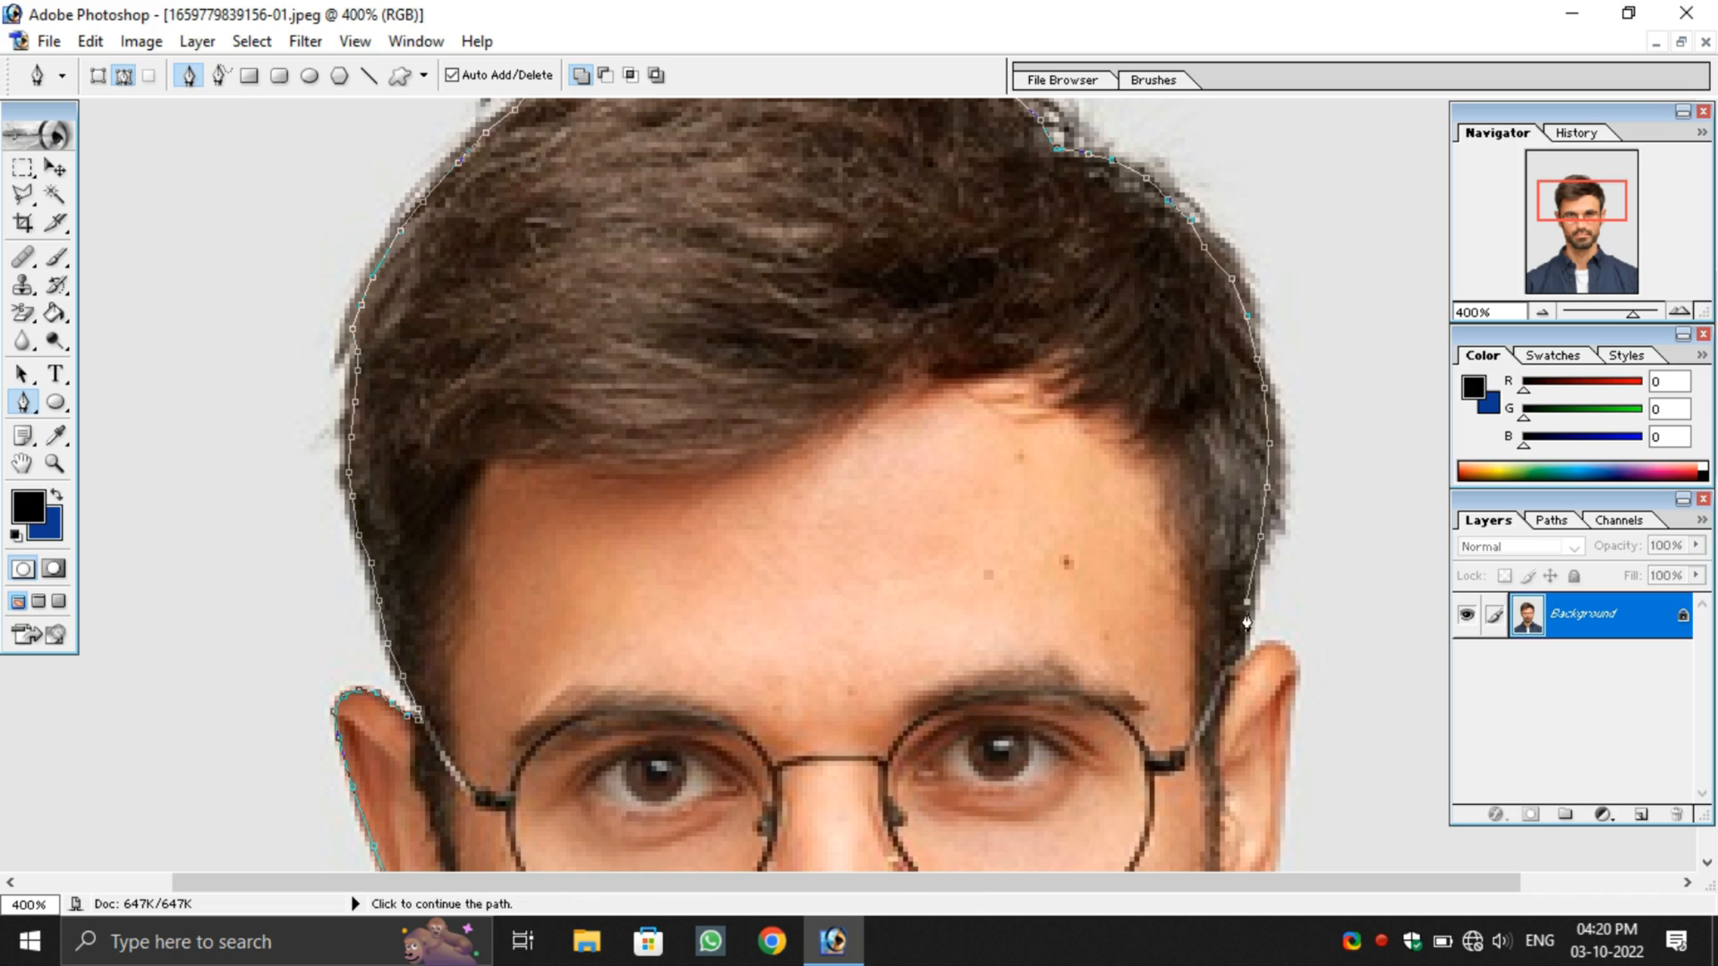
{"action": "left_click", "coordinate": [1234, 666]}
Step: Continue the pen path around the outer edge of the ear on the photo's right side to the earlobe
{"action": "scroll", "coordinate": [1239, 626], "scroll_direction": "down", "scroll_amount": 3}
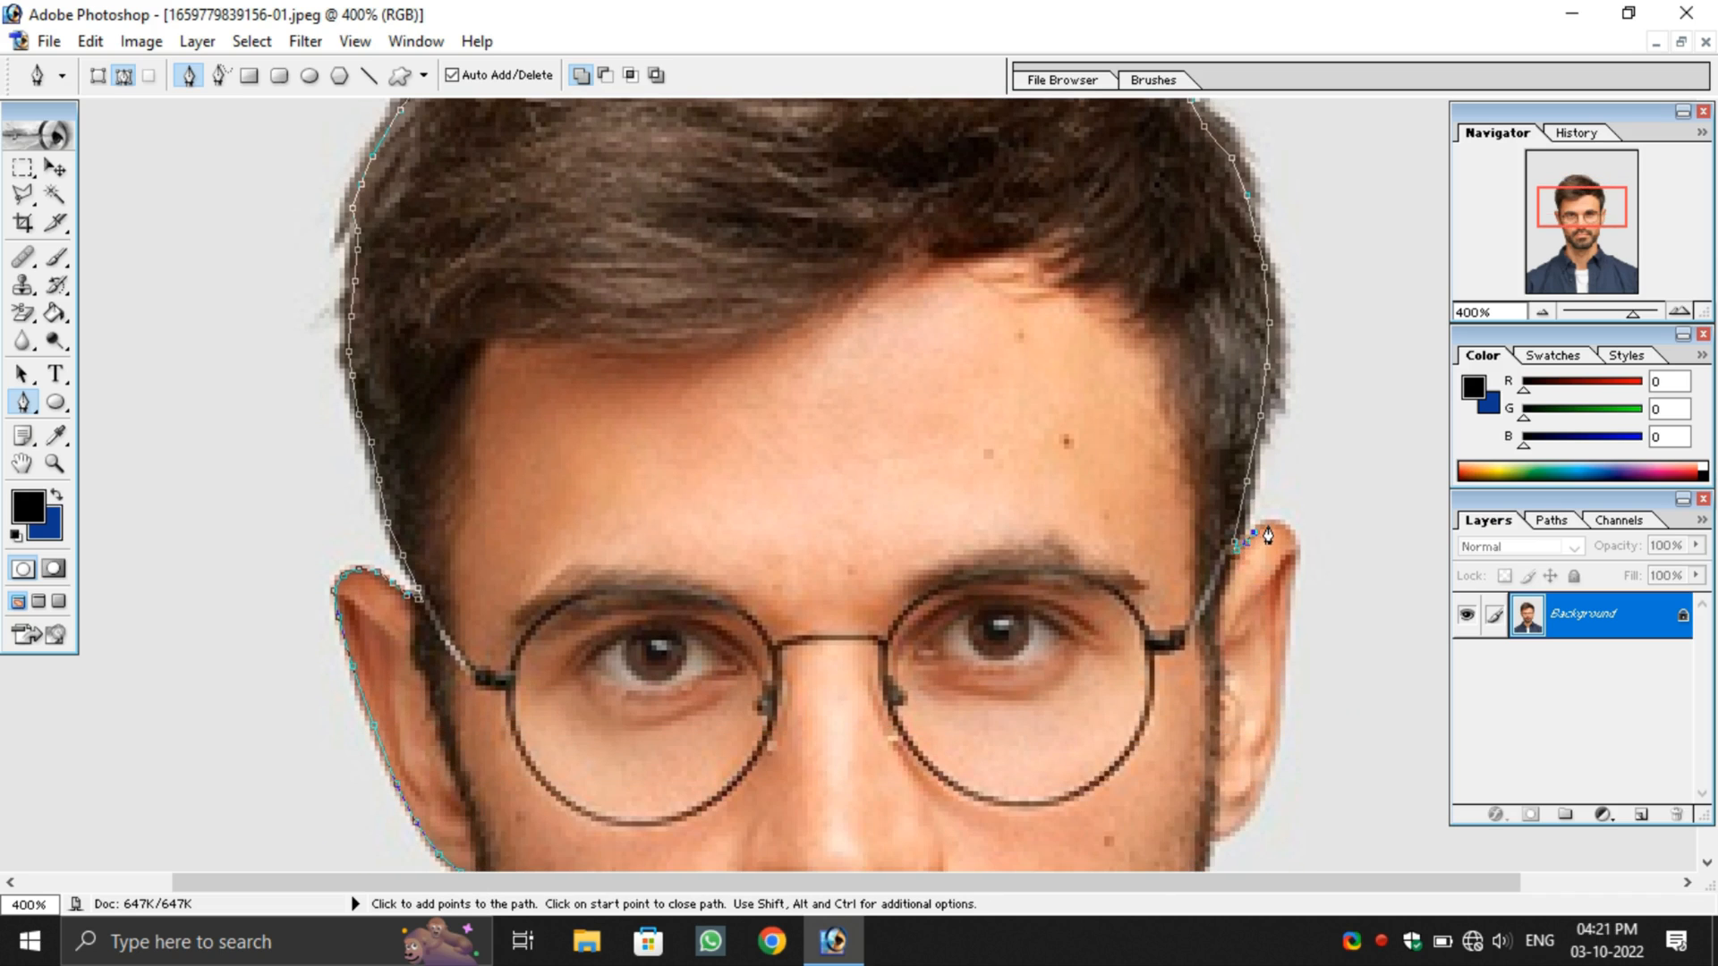
{"action": "left_click", "coordinate": [1271, 526]}
{"action": "left_click", "coordinate": [1290, 543]}
{"action": "left_click", "coordinate": [1287, 607]}
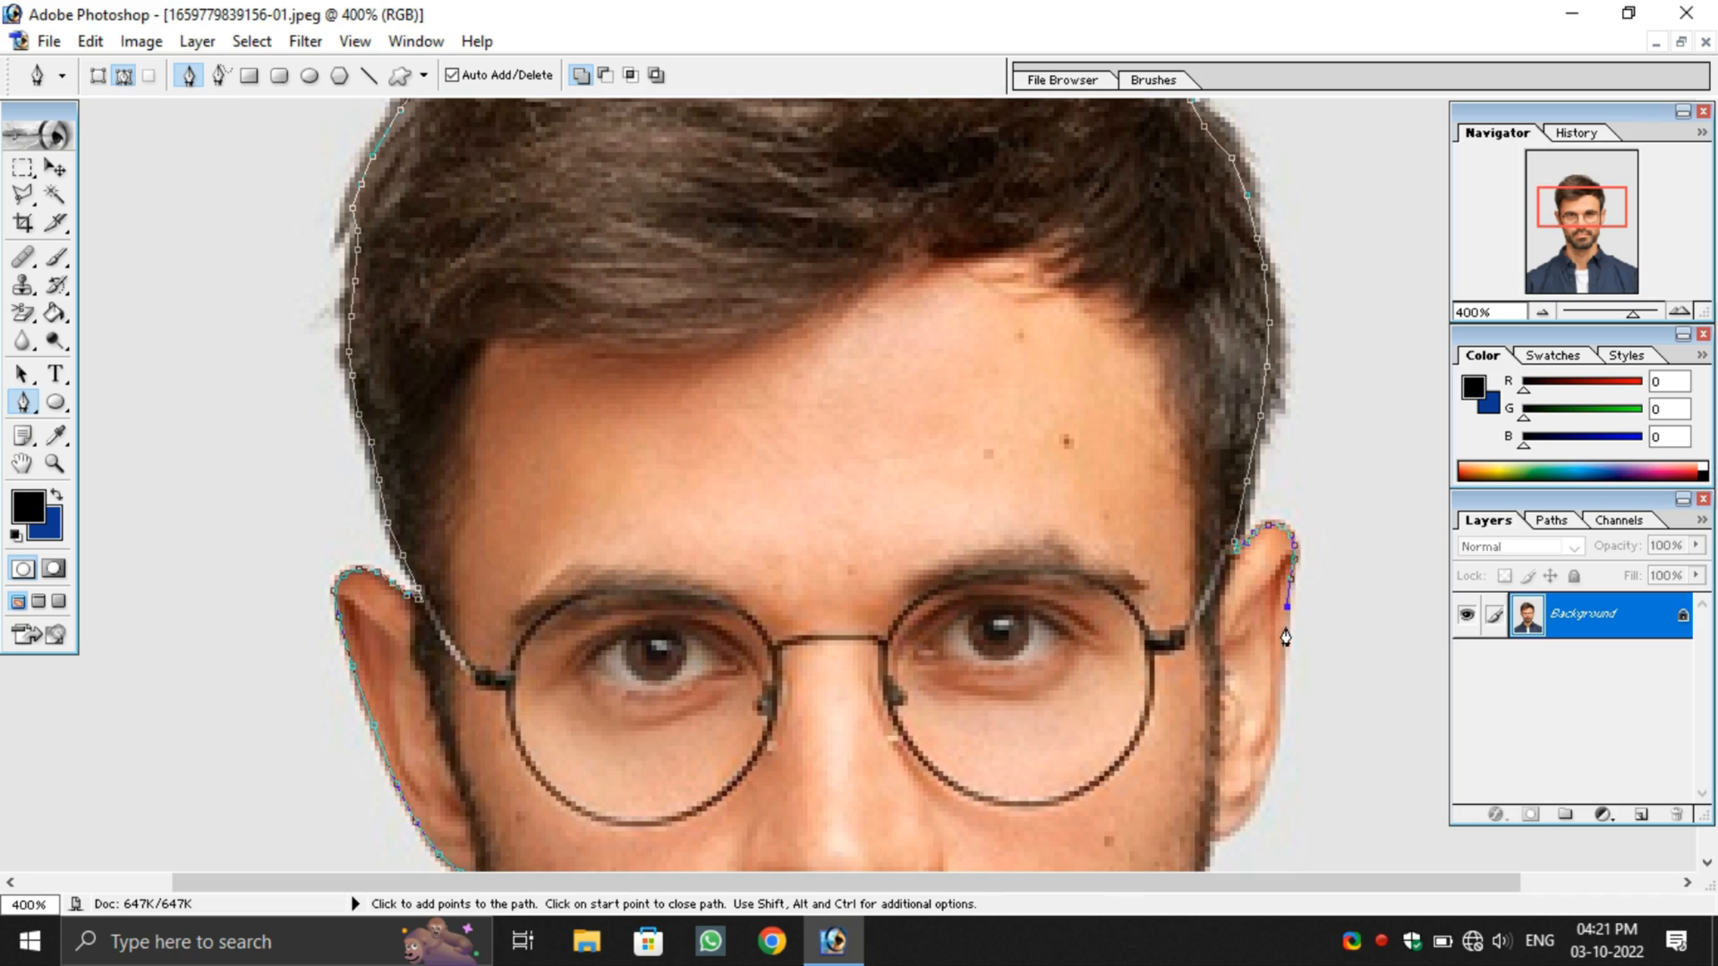
{"action": "left_click", "coordinate": [1280, 707]}
{"action": "left_click", "coordinate": [1275, 747]}
{"action": "left_click", "coordinate": [1212, 837]}
Step: Trace the pen path from the earlobe down the right side of the bearded jaw towards the neck
{"action": "scroll", "coordinate": [1226, 806], "scroll_direction": "down", "scroll_amount": 5}
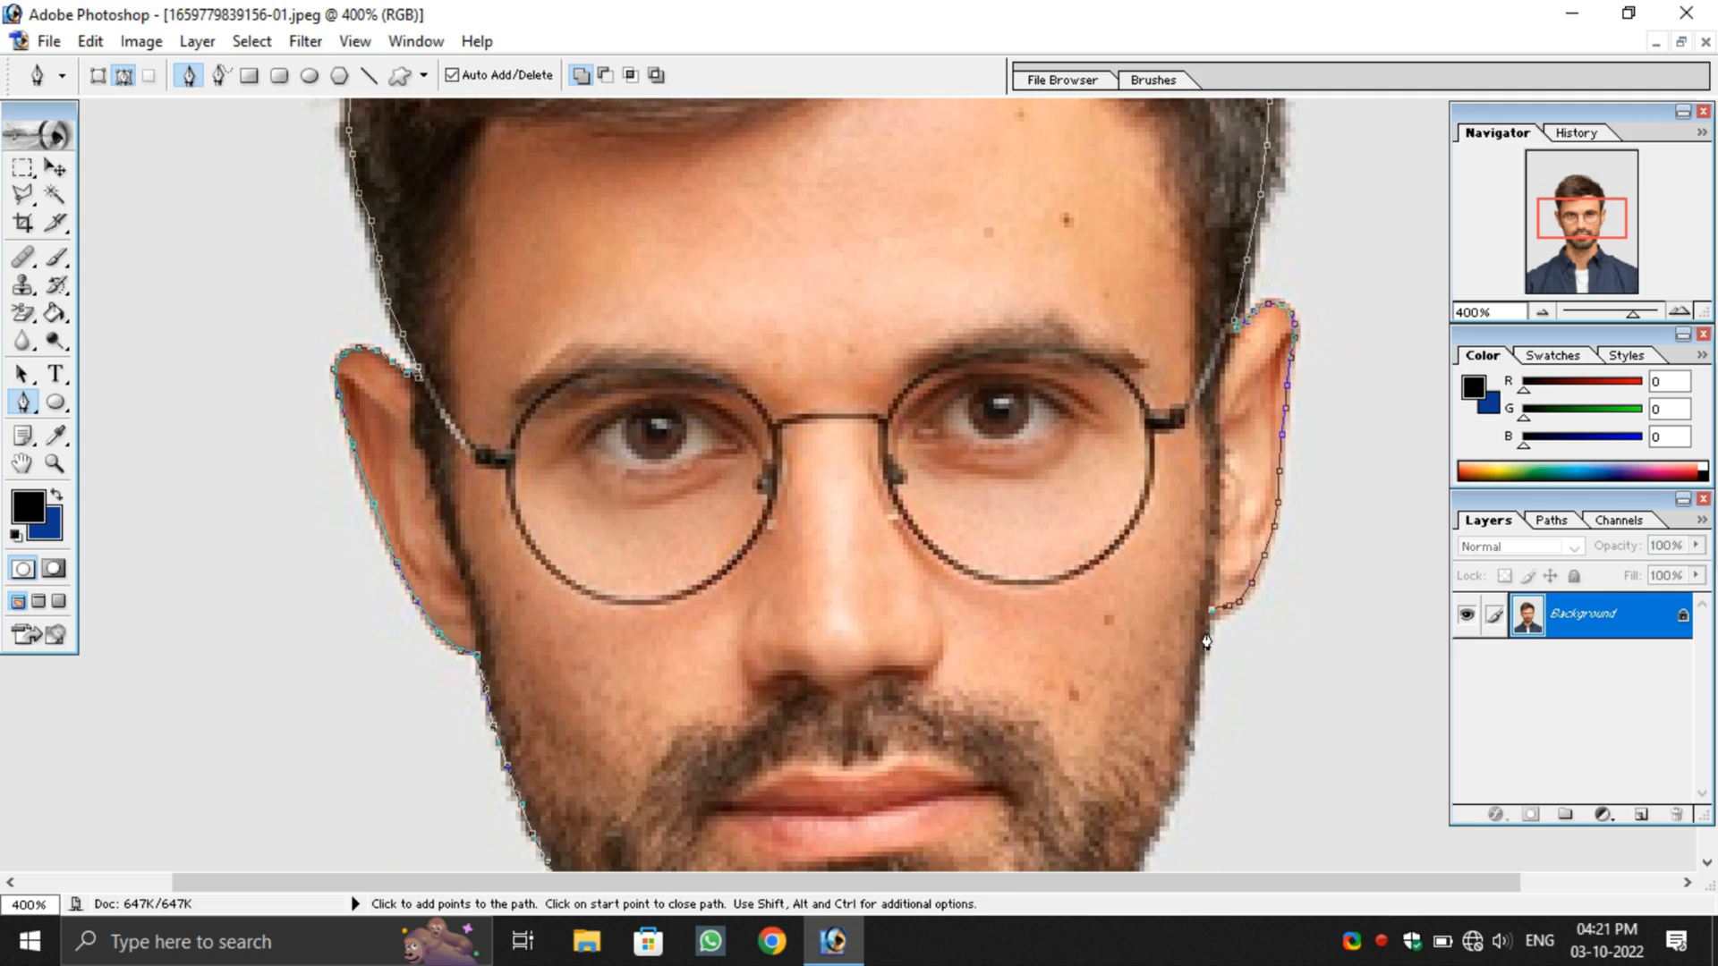
{"action": "left_click", "coordinate": [1201, 664]}
{"action": "left_click", "coordinate": [1196, 697]}
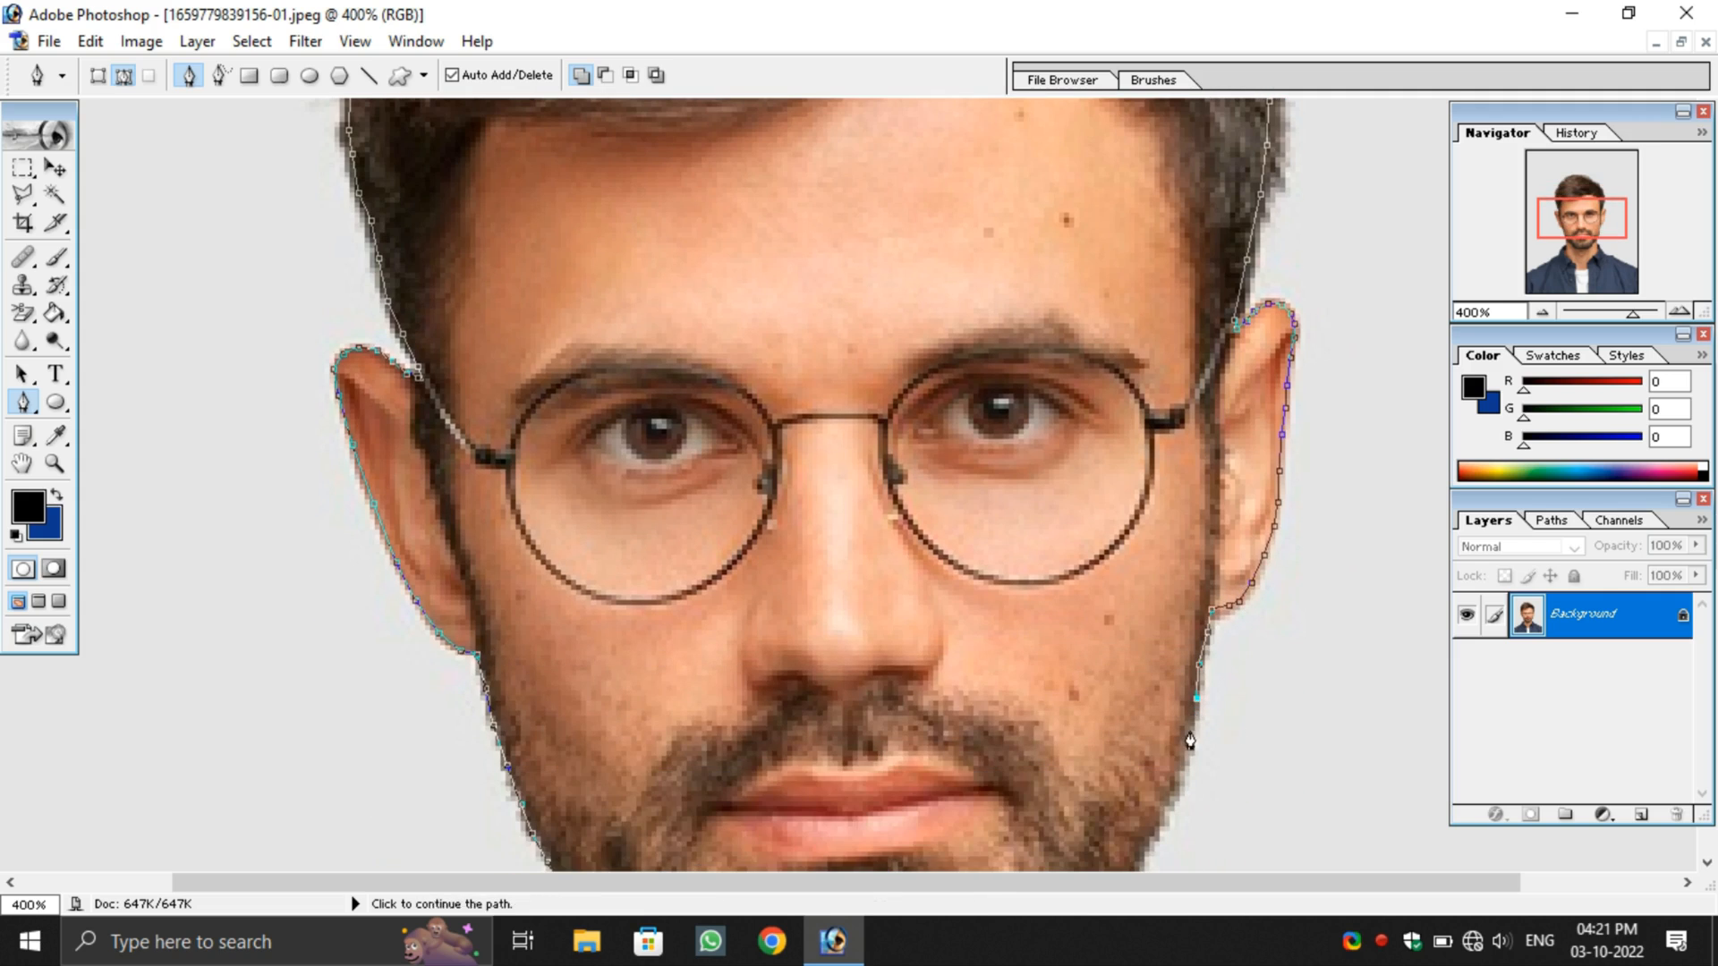
{"action": "left_click", "coordinate": [1189, 737]}
{"action": "left_click", "coordinate": [1178, 776]}
{"action": "scroll", "coordinate": [1179, 772], "scroll_direction": "down", "scroll_amount": 3}
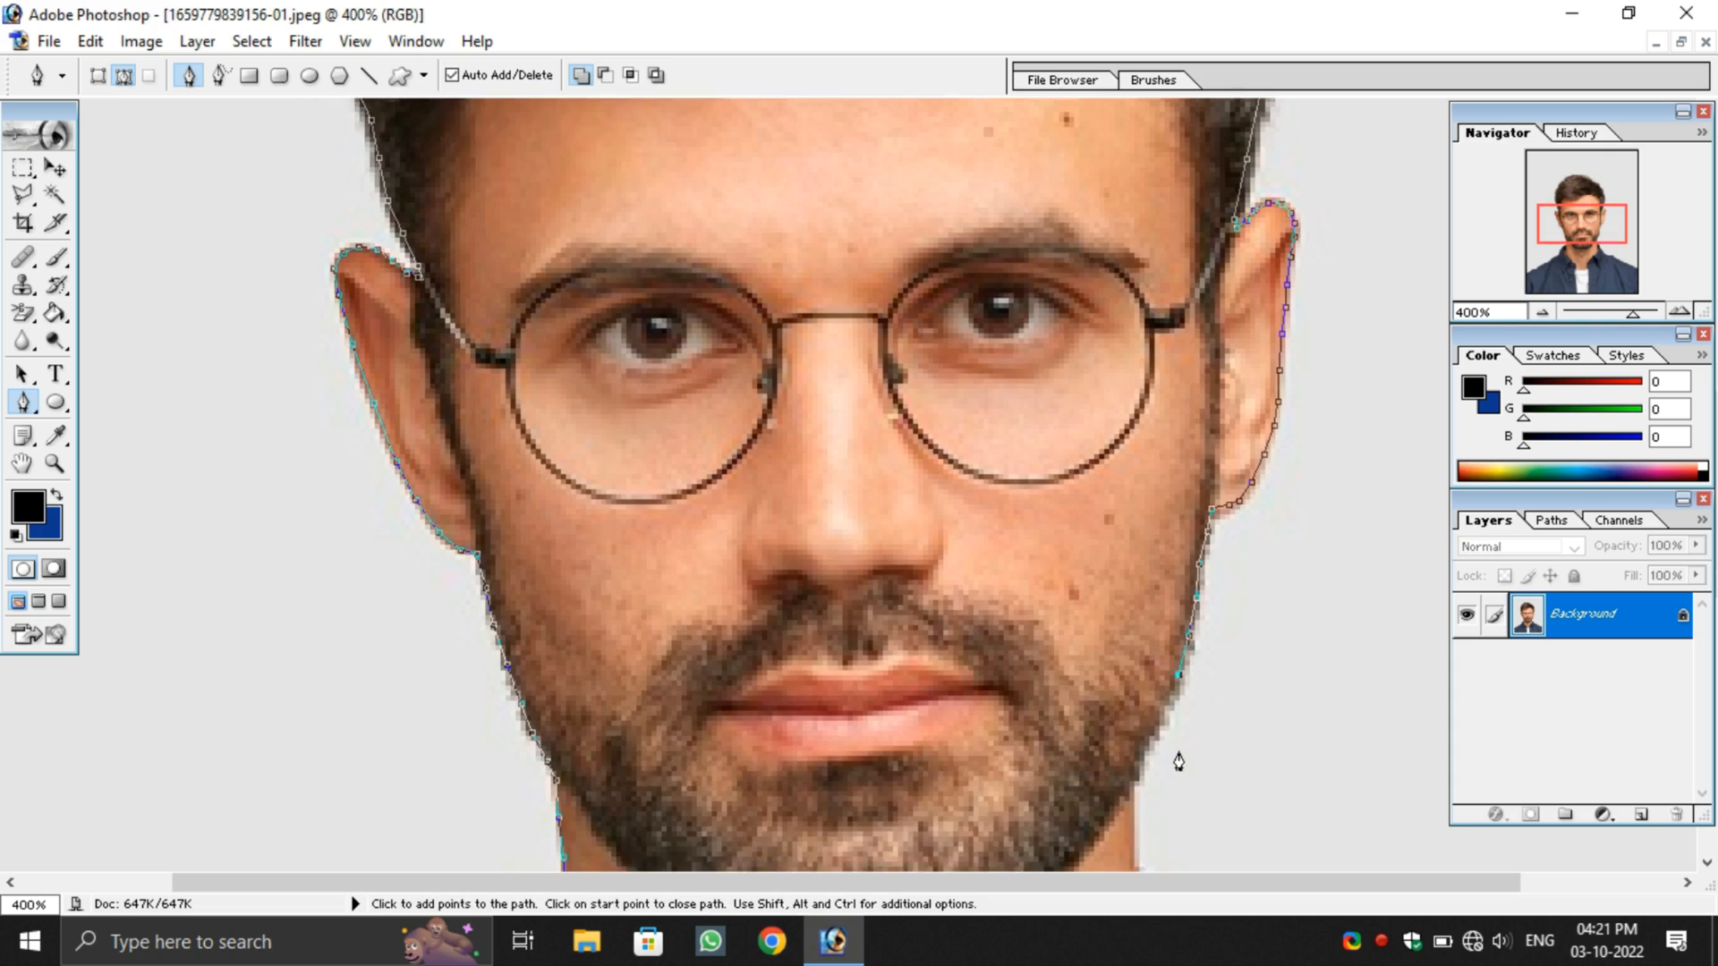
{"action": "left_click", "coordinate": [1162, 634]}
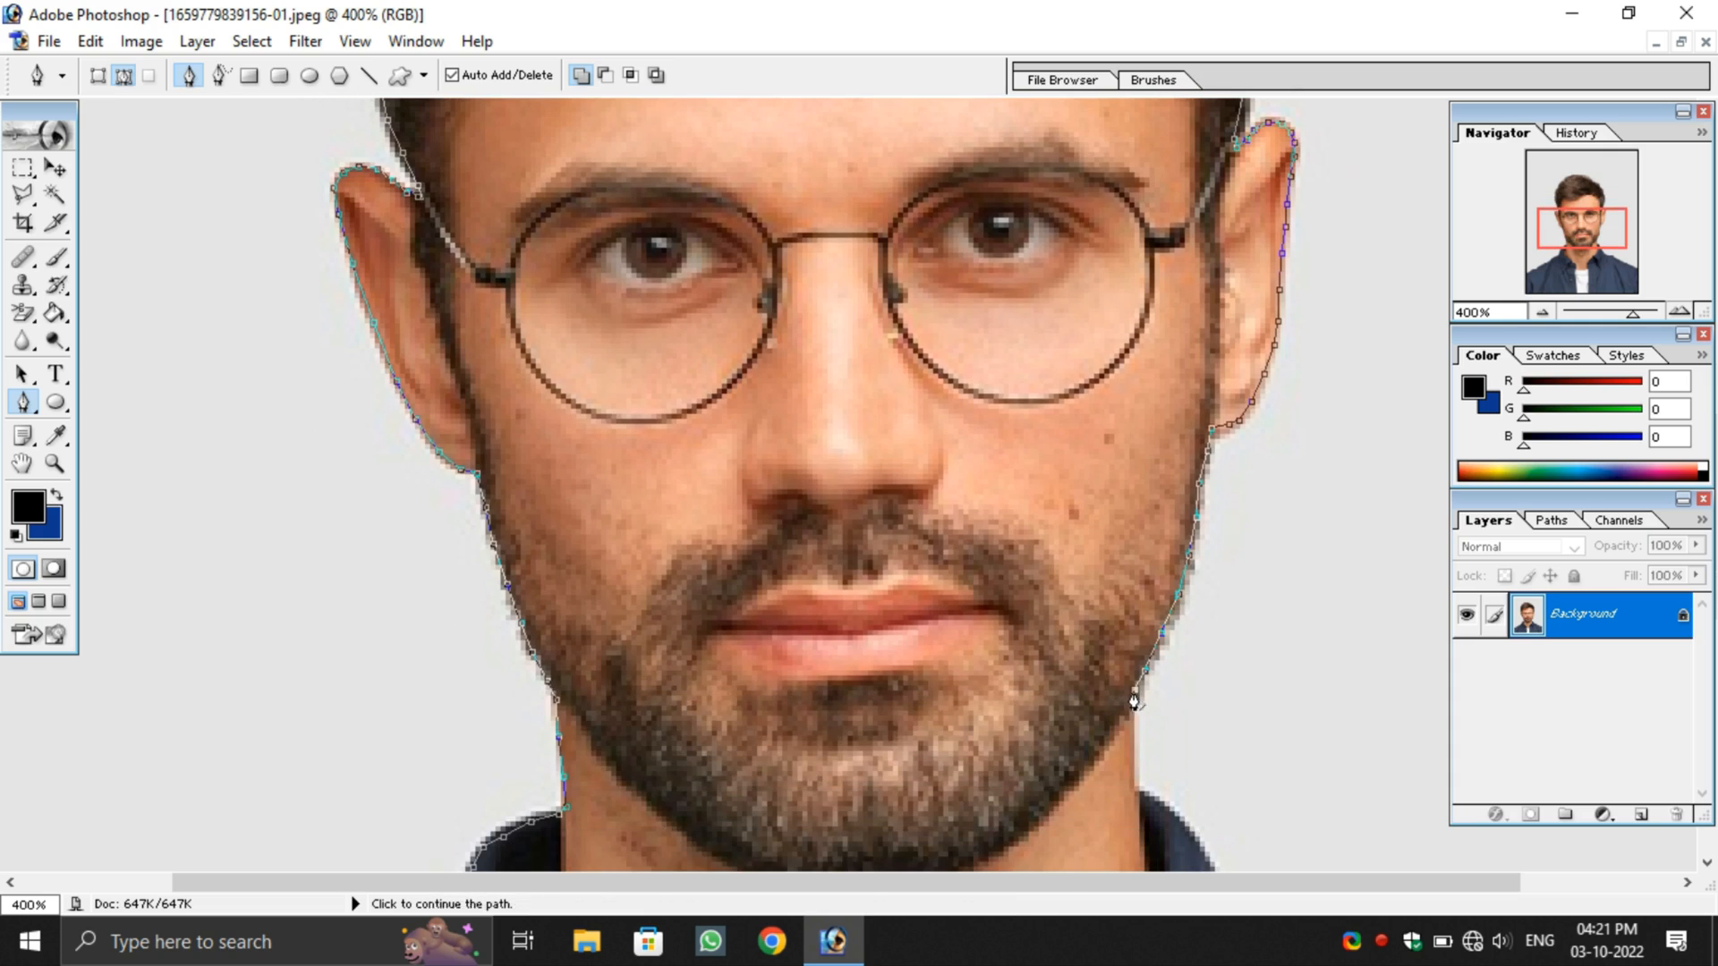
Step: Extend the pen path down the right side of the neck and along the shirt collar to the shoulder
{"action": "scroll", "coordinate": [1136, 636], "scroll_direction": "down", "scroll_amount": 3}
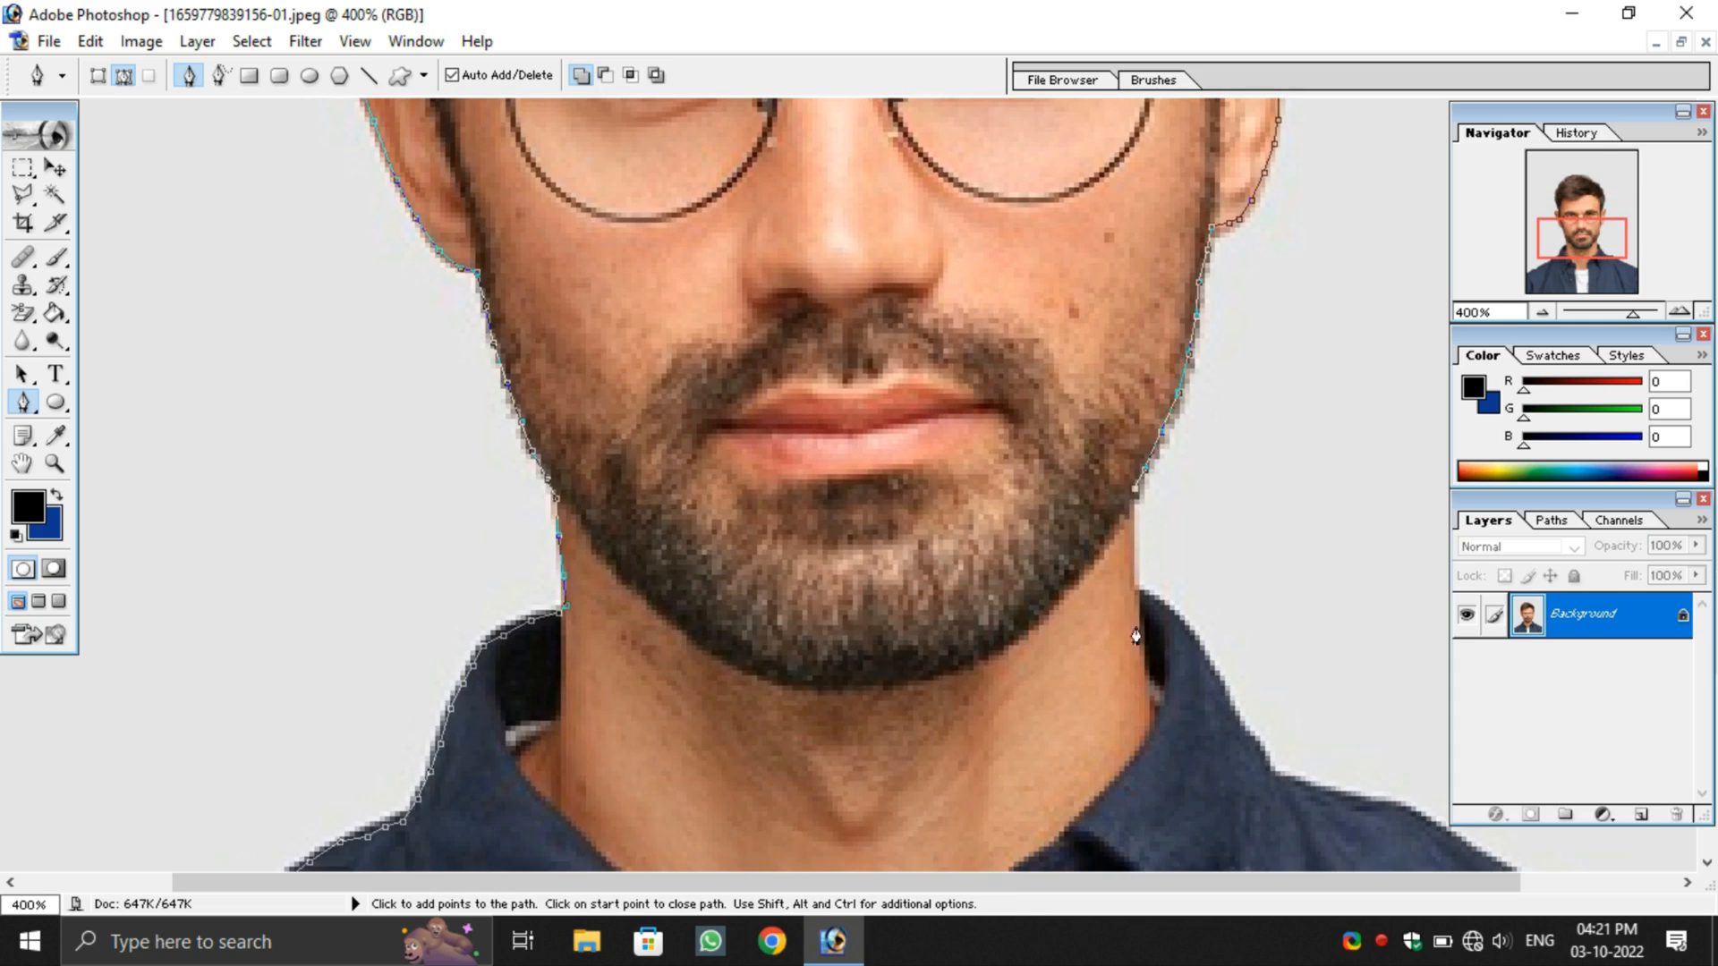
{"action": "left_click", "coordinate": [1133, 541]}
{"action": "left_click", "coordinate": [1135, 587]}
{"action": "left_click", "coordinate": [1210, 660]}
{"action": "left_click", "coordinate": [1265, 761]}
{"action": "left_click", "coordinate": [1295, 783]}
Step: Continue the pen path along the upper slope of the shoulder on the photo's right side
{"action": "scroll", "coordinate": [1297, 787], "scroll_direction": "down", "scroll_amount": 2}
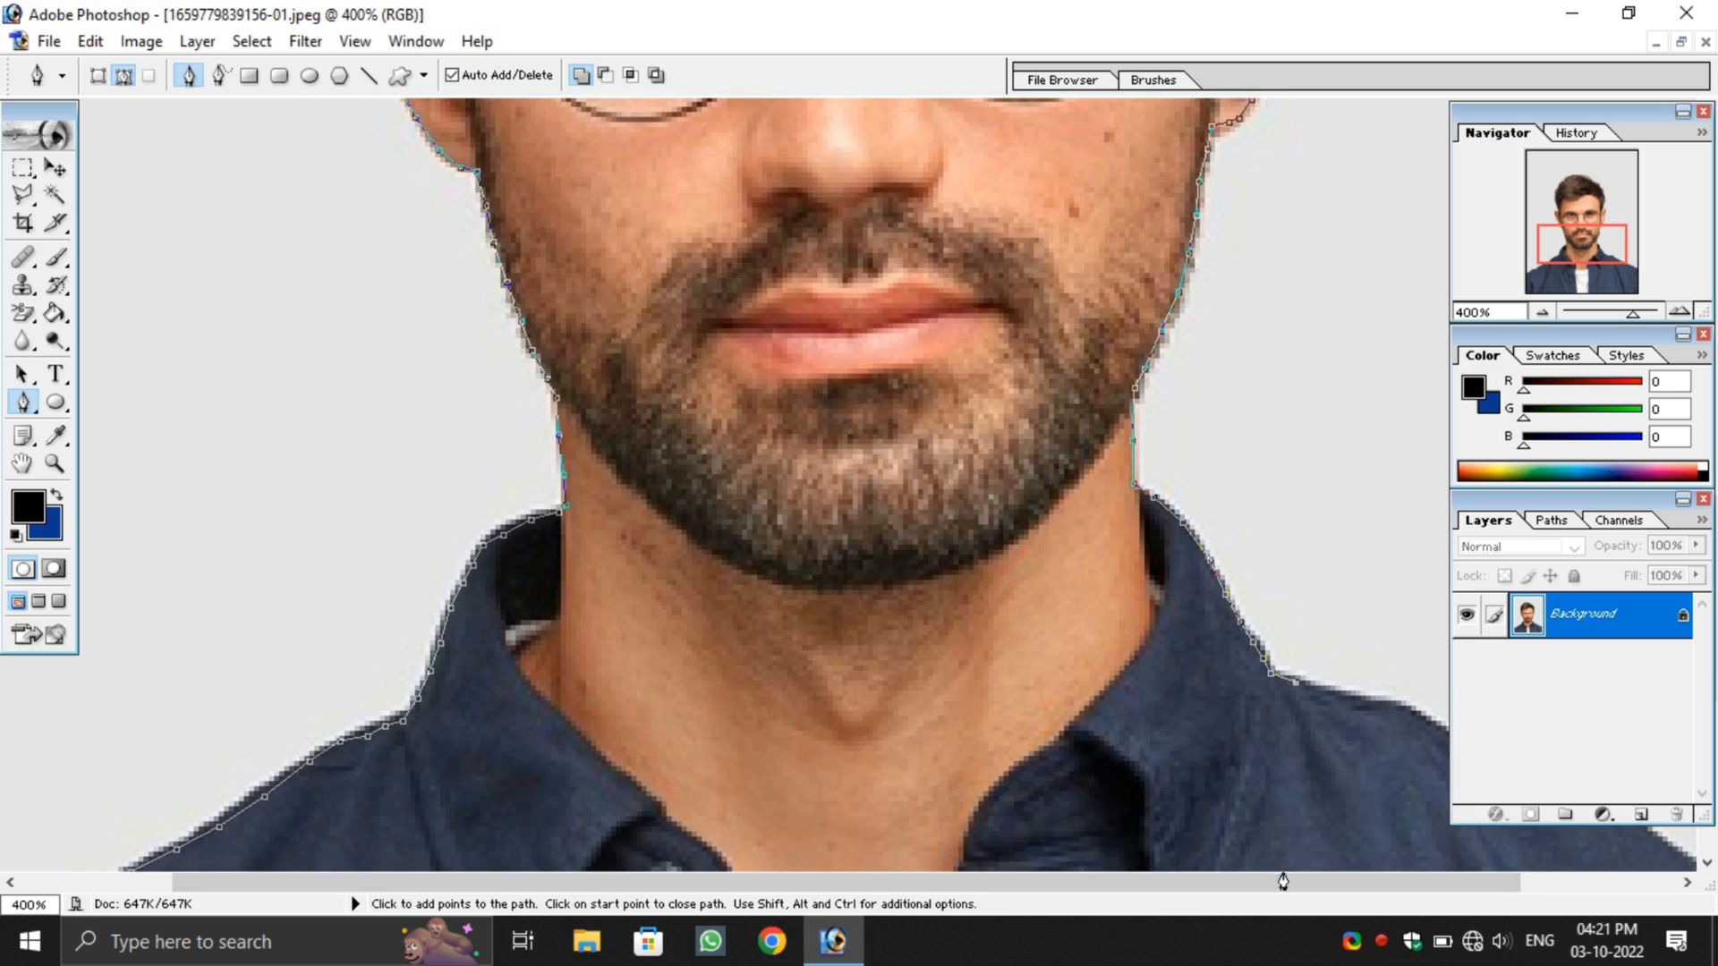
{"action": "scroll", "coordinate": [1283, 881], "scroll_direction": "right", "scroll_amount": 4}
{"action": "left_click", "coordinate": [1173, 701]}
{"action": "left_click", "coordinate": [1210, 714]}
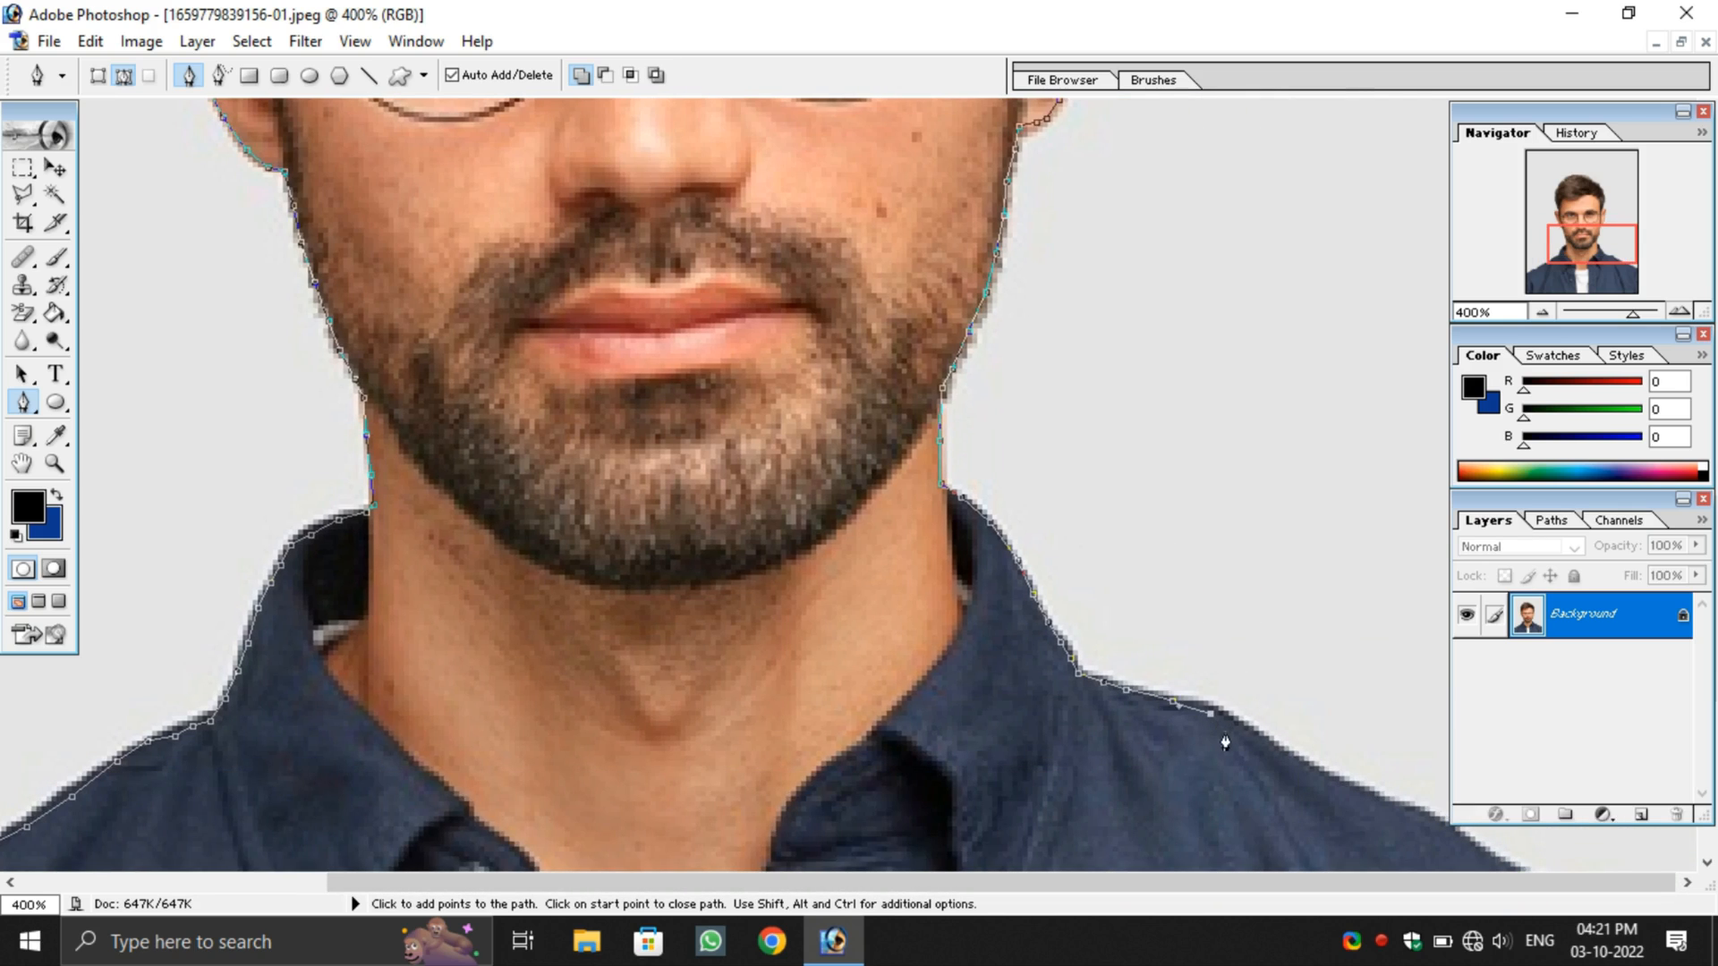
{"action": "left_click", "coordinate": [1237, 727]}
{"action": "left_click", "coordinate": [1329, 776]}
{"action": "left_click", "coordinate": [1366, 791]}
{"action": "left_click", "coordinate": [1418, 810]}
{"action": "left_click", "coordinate": [1448, 828]}
Step: Finish tracing the shoulder with the pen path, ending just outside the photo's right edge
{"action": "left_click", "coordinate": [1542, 313]}
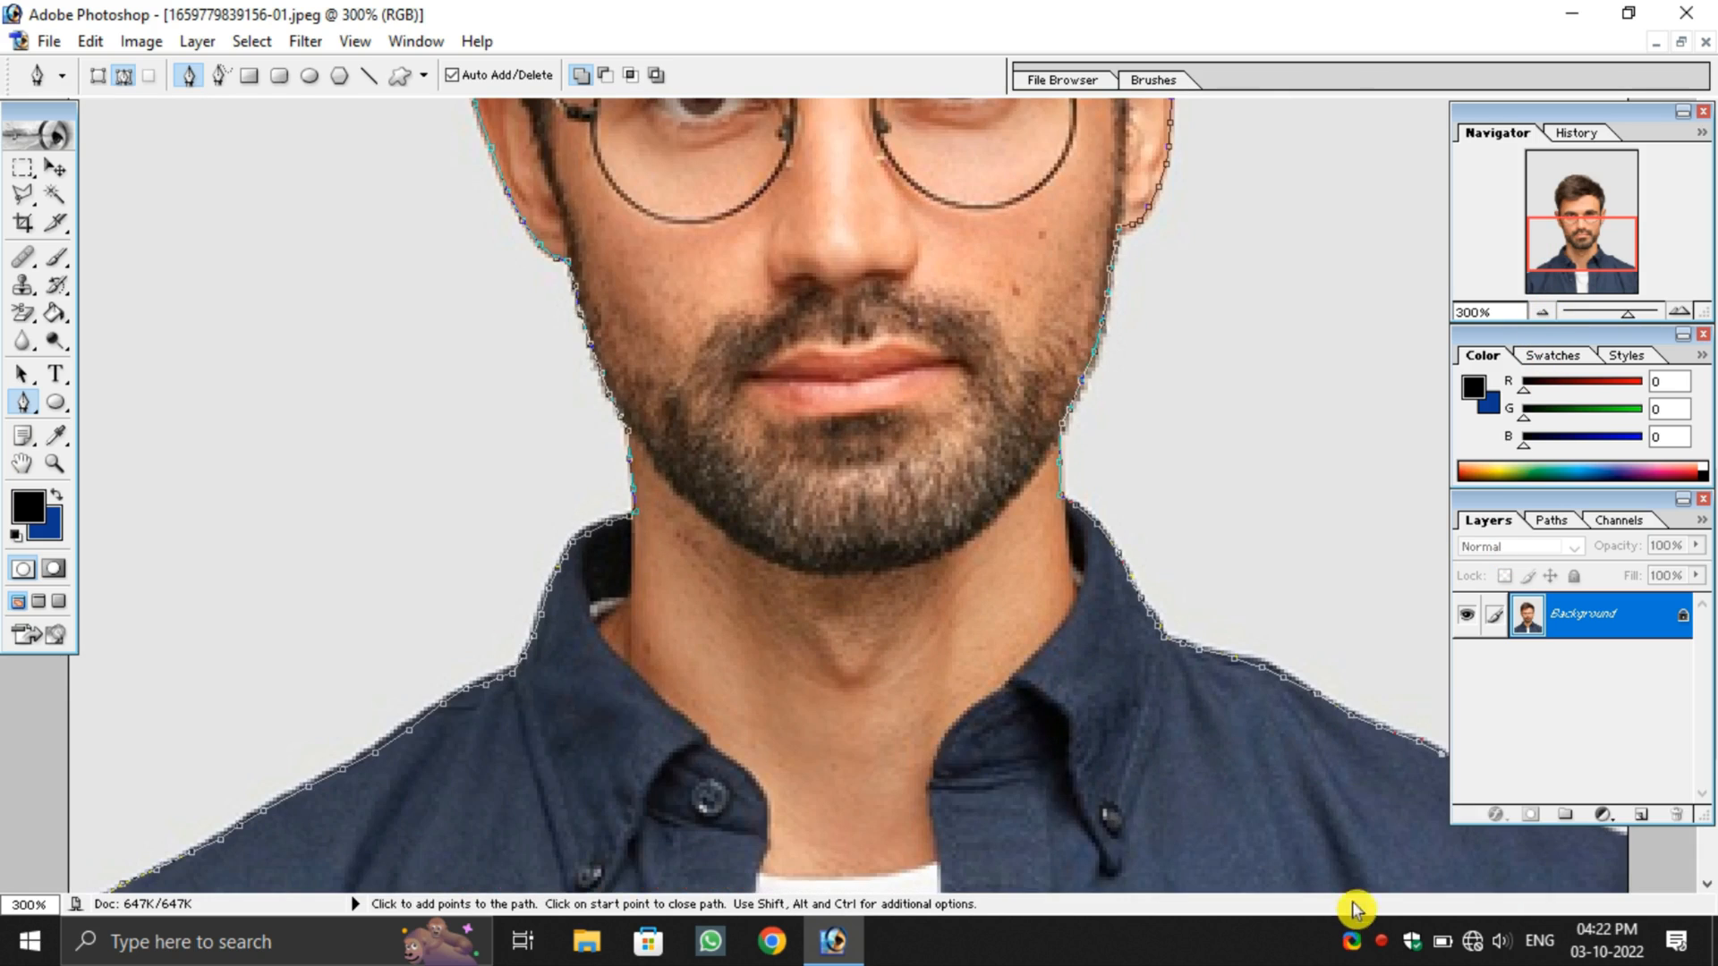
{"action": "left_click", "coordinate": [1543, 313]}
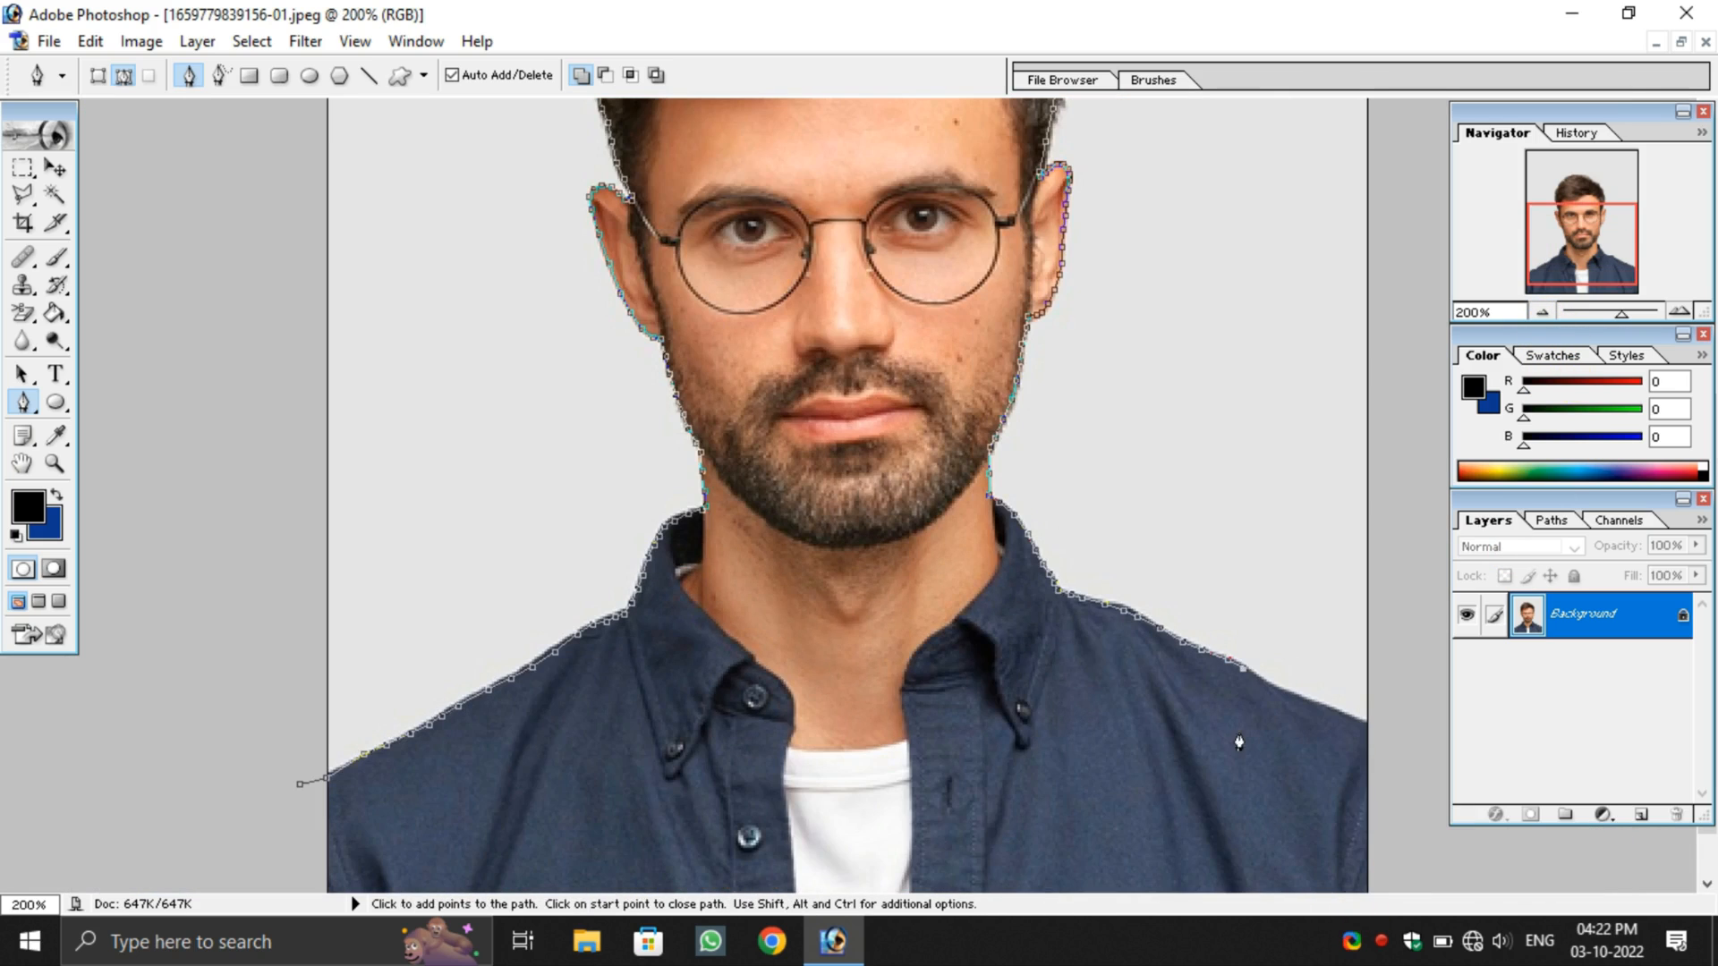
{"action": "left_click", "coordinate": [1309, 704]}
{"action": "left_click", "coordinate": [1340, 716]}
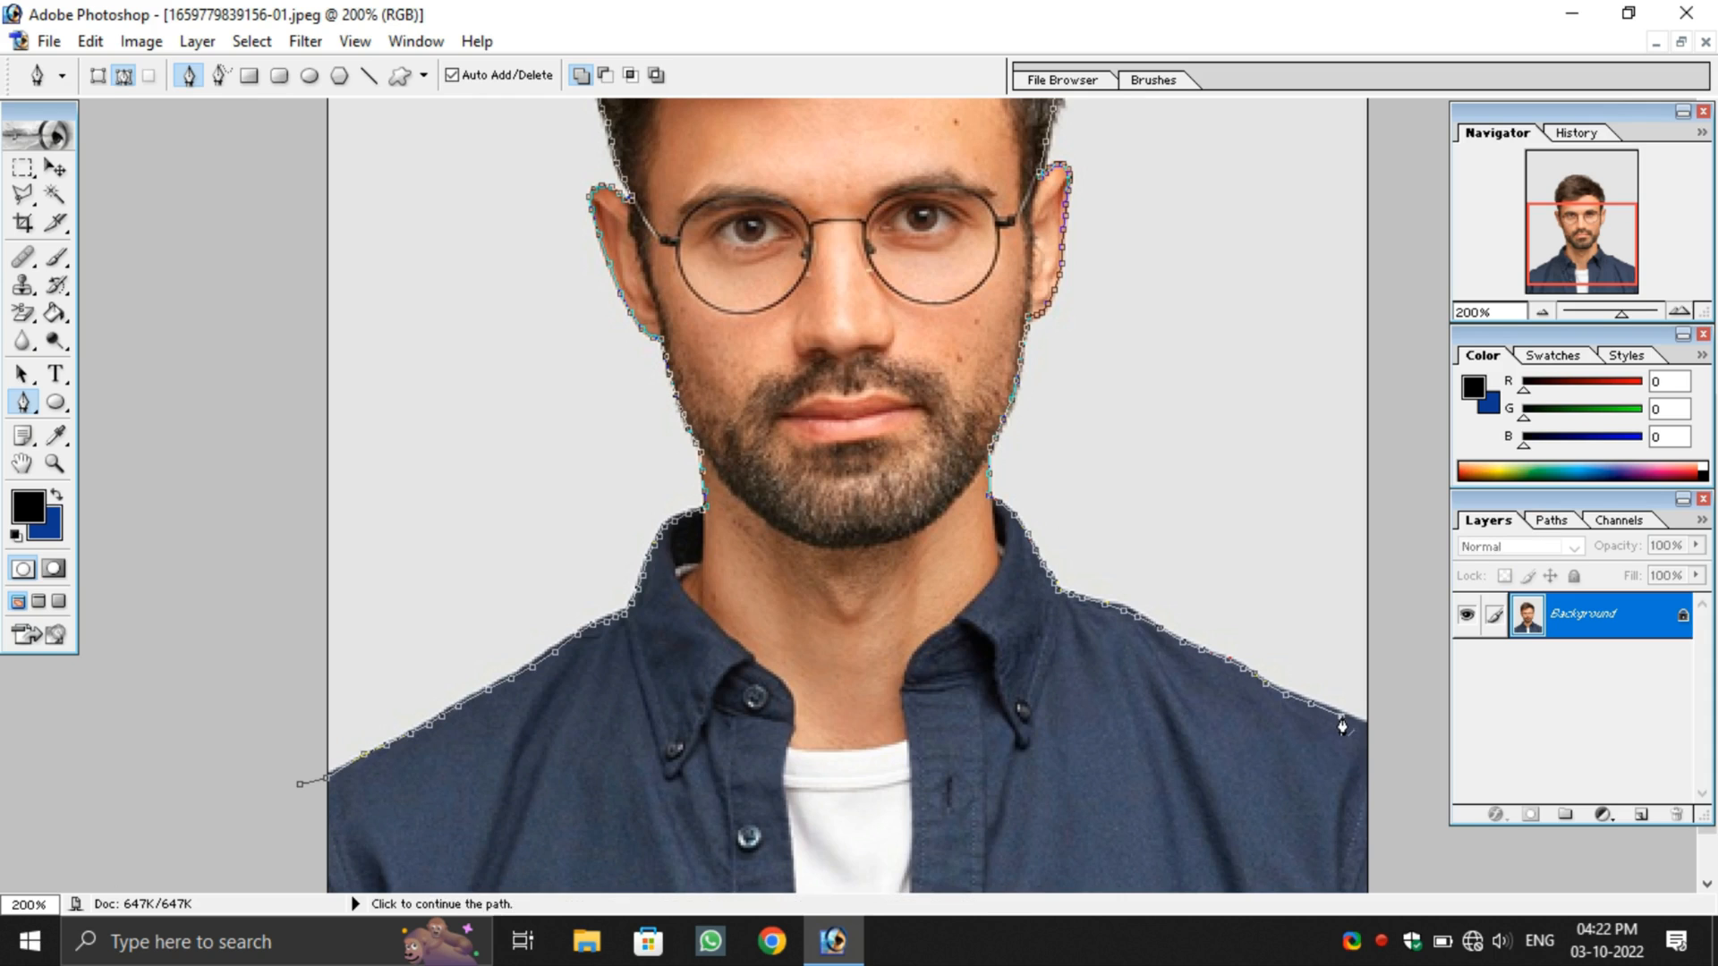
{"action": "left_click", "coordinate": [1386, 731]}
Step: Run the pen path around the outside of the photo's bottom edge and close it at its starting point
{"action": "scroll", "coordinate": [1386, 760], "scroll_direction": "down", "scroll_amount": 1}
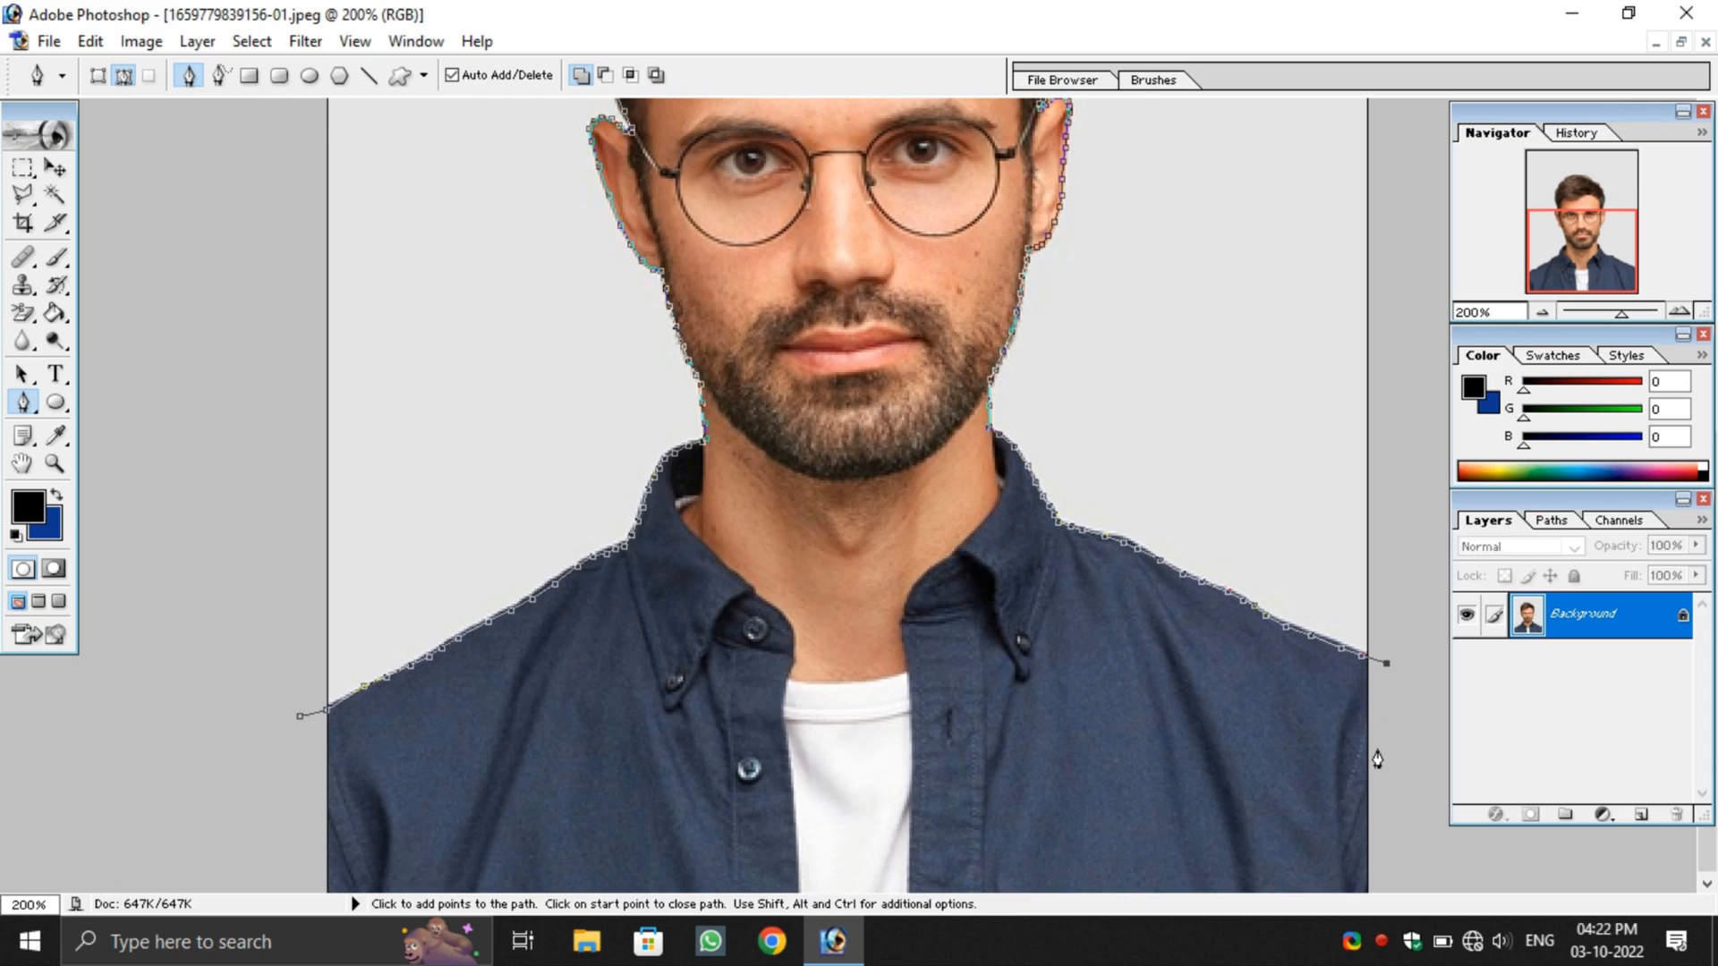
{"action": "left_click", "coordinate": [1541, 313]}
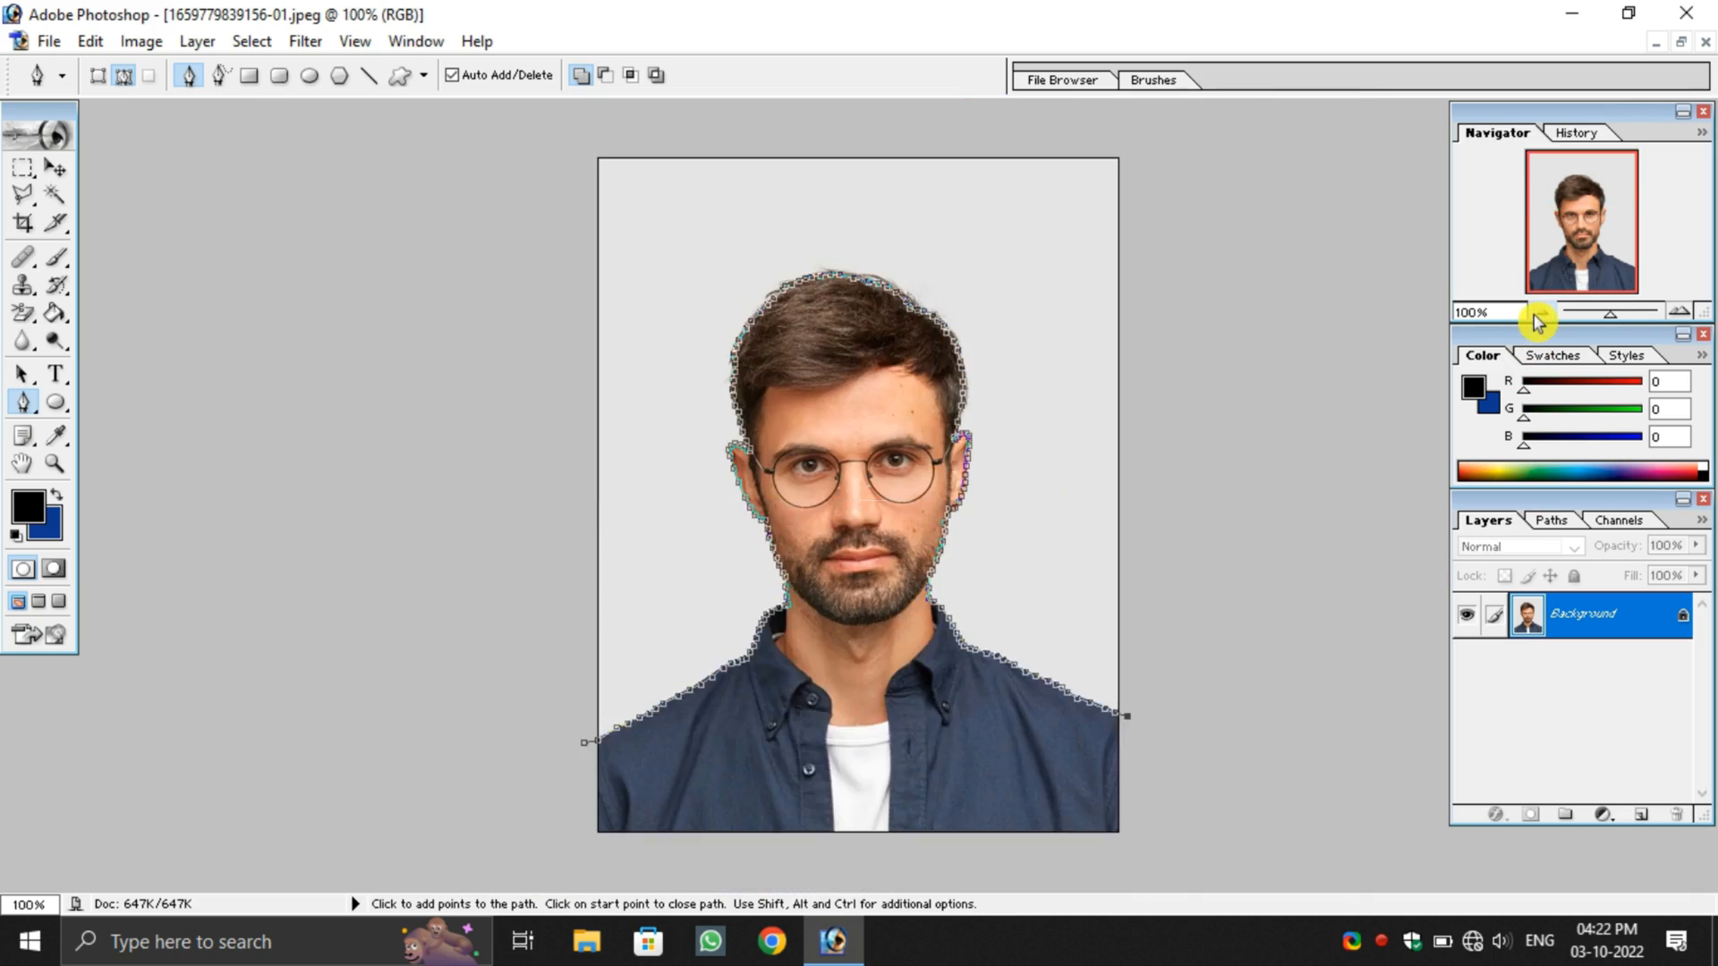
{"action": "left_click", "coordinate": [1130, 841]}
{"action": "left_click", "coordinate": [941, 848]}
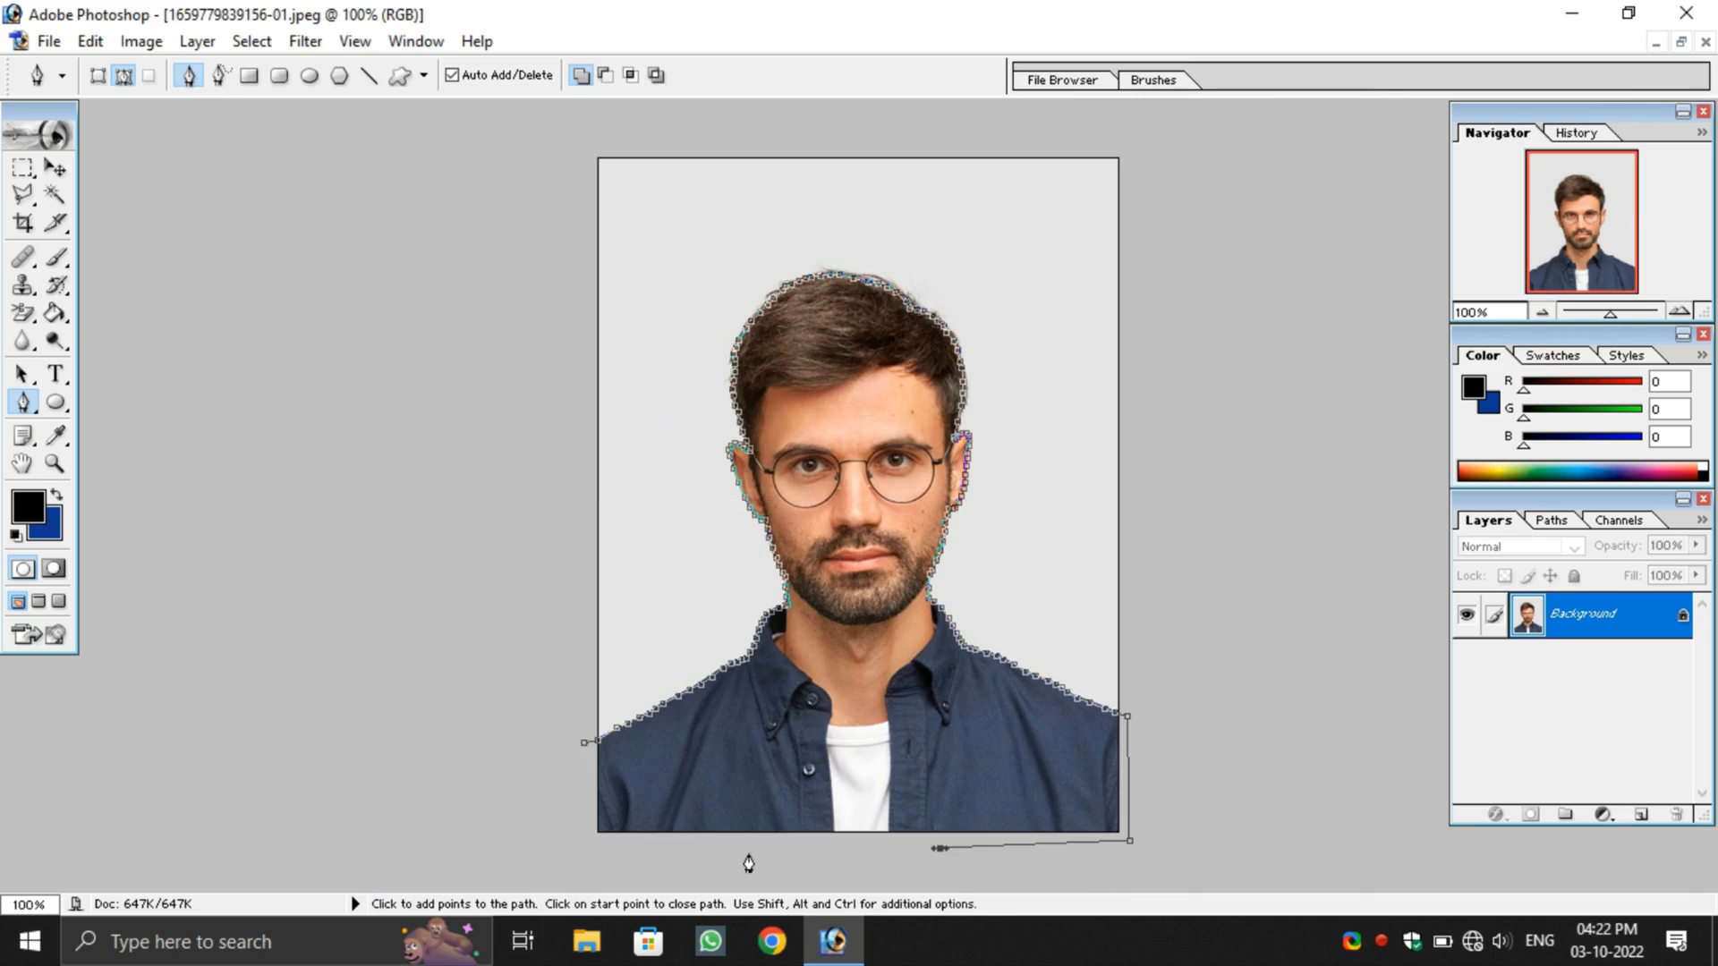
{"action": "left_click", "coordinate": [627, 853]}
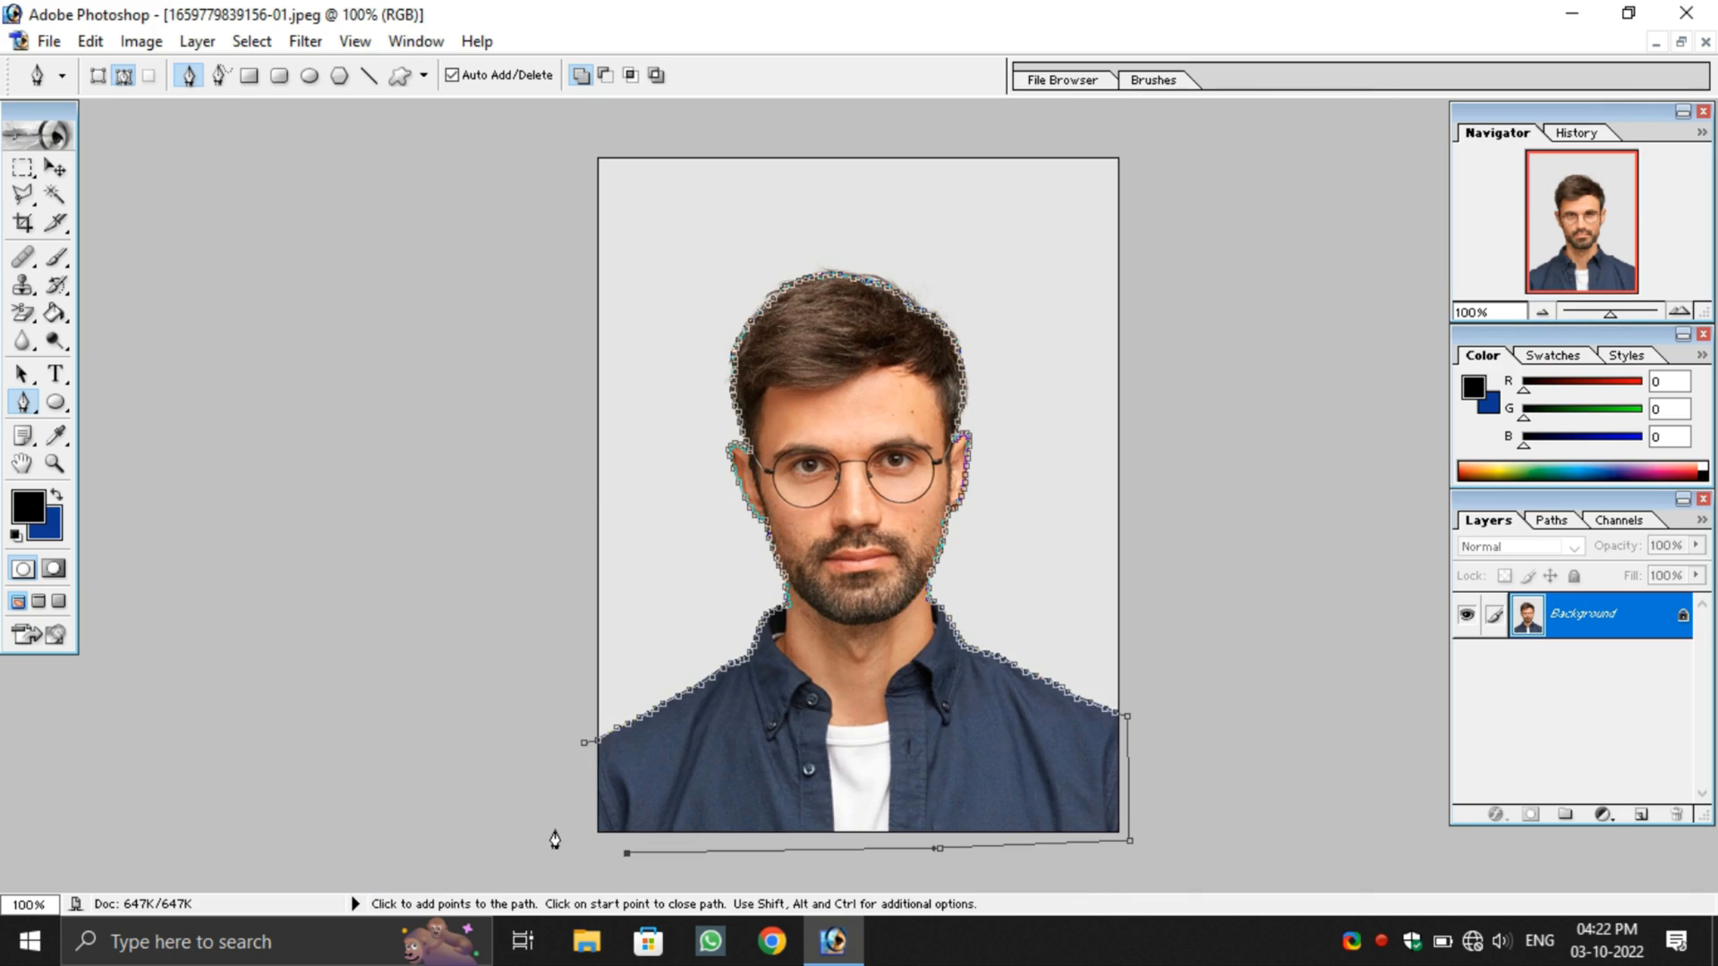
{"action": "left_click", "coordinate": [584, 749]}
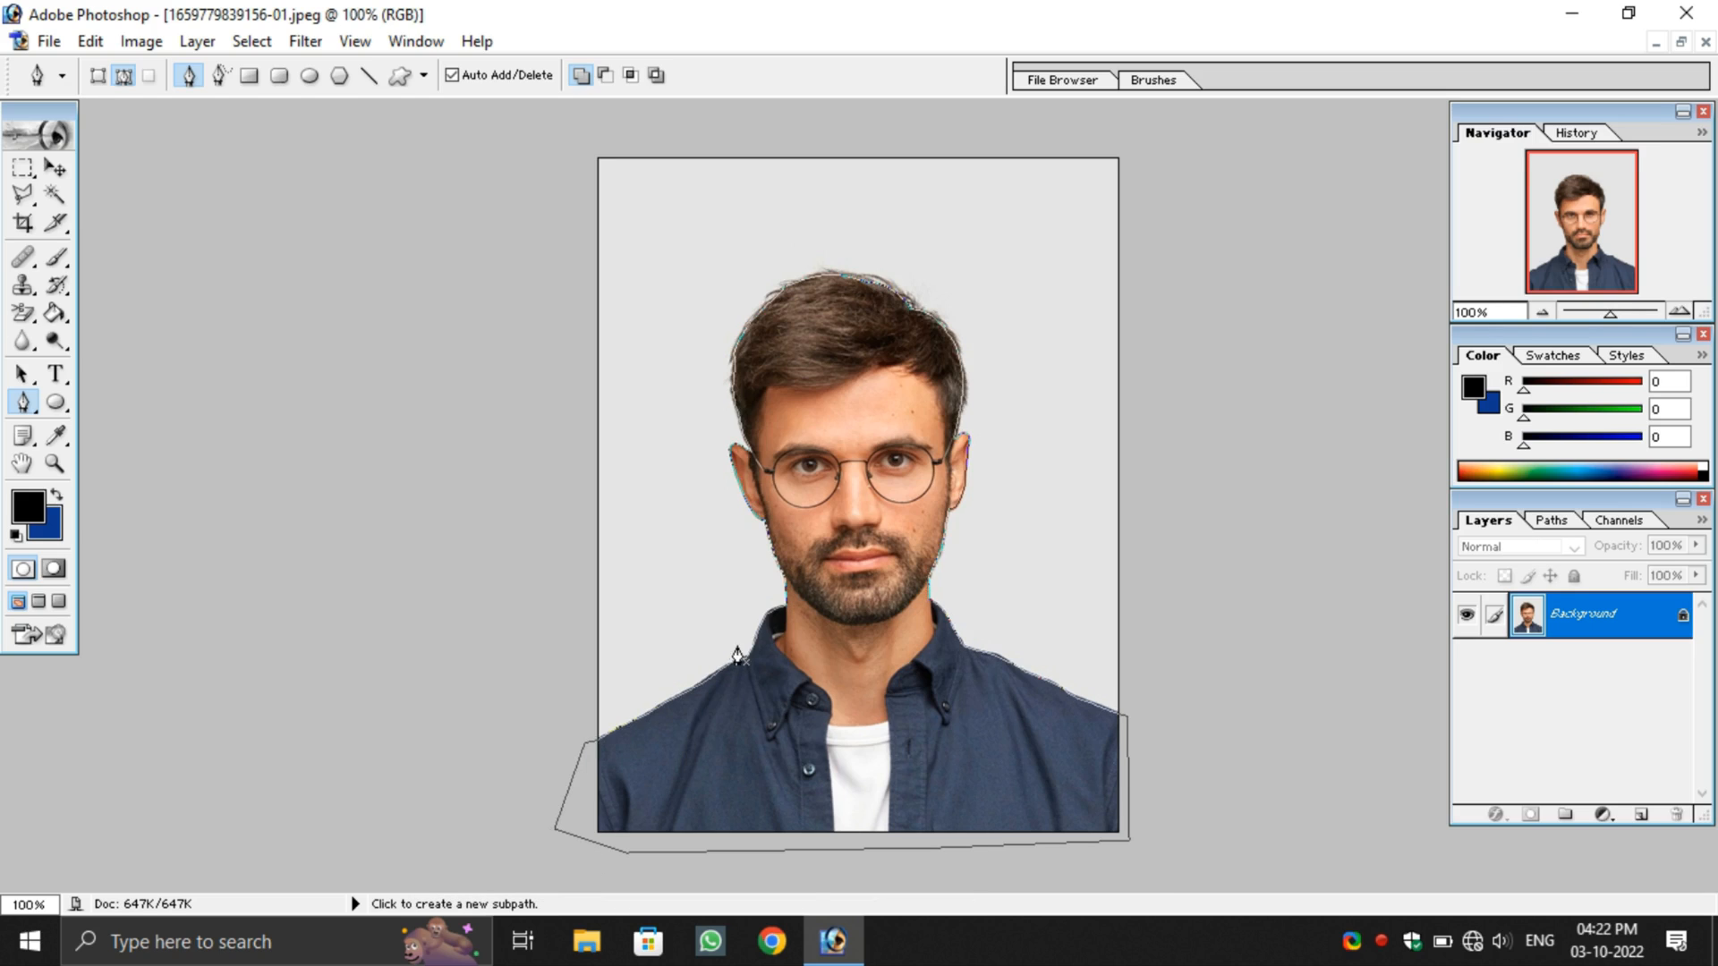
Step: Convert the closed path into a selection and invert it to select the backdrop behind the man
{"action": "scroll", "coordinate": [737, 656], "scroll_direction": "up", "scroll_amount": 2}
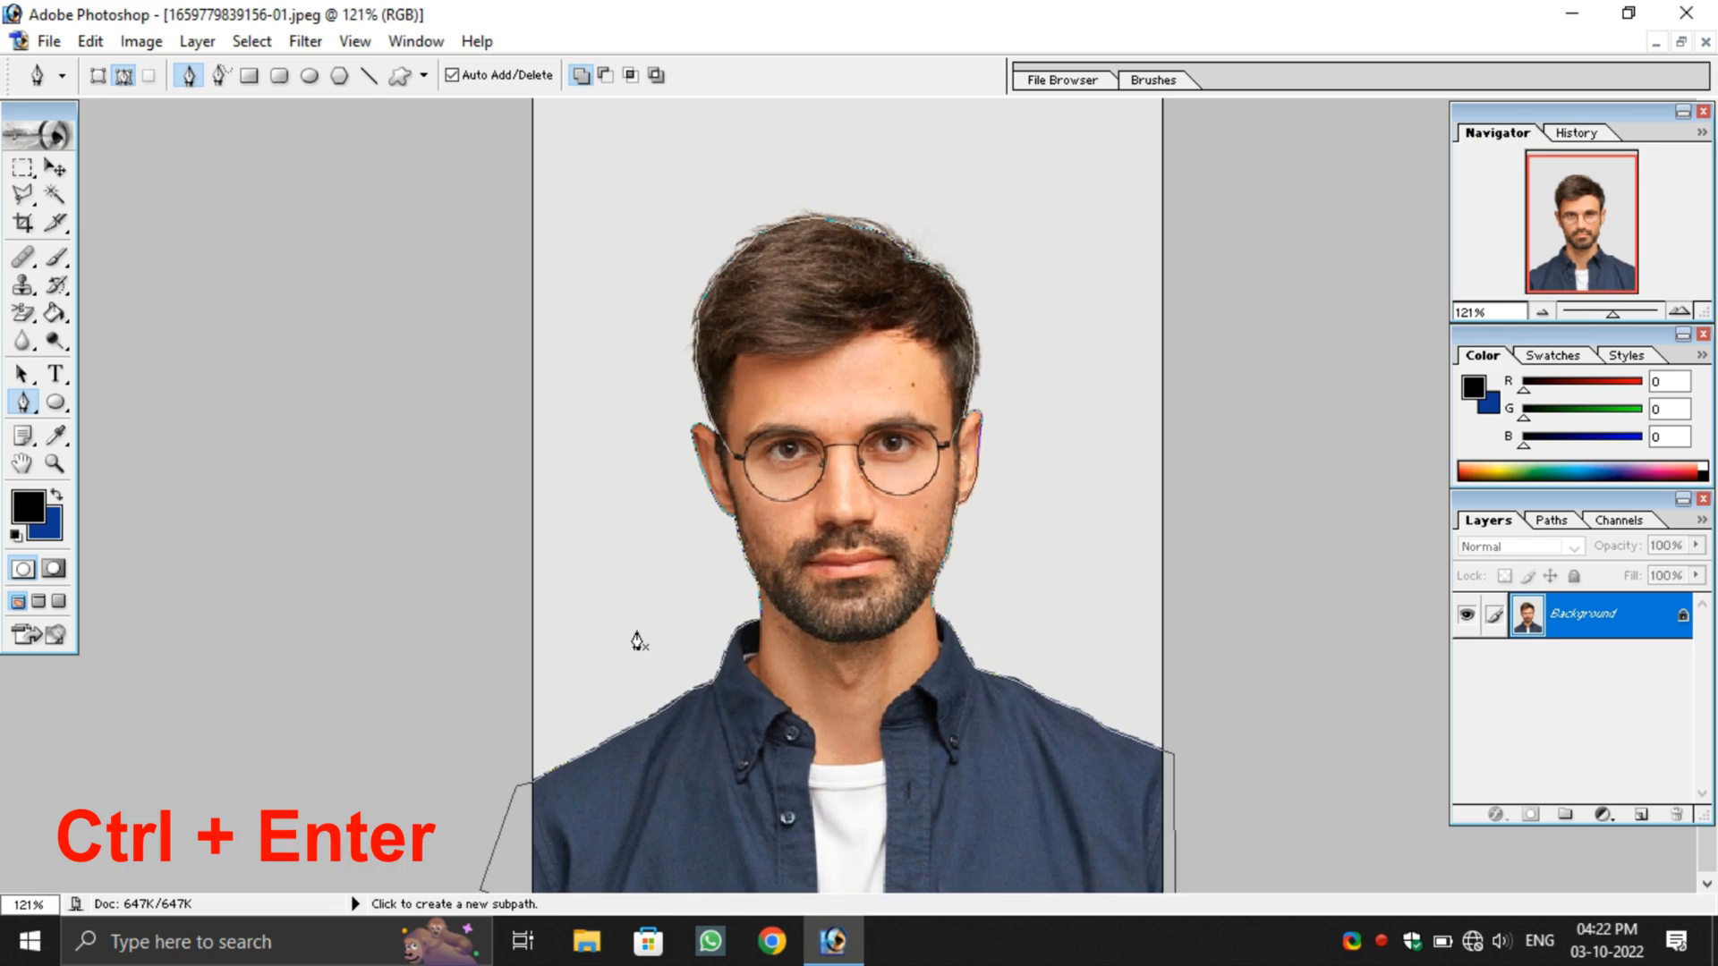
{"action": "key", "text": "ctrl"}
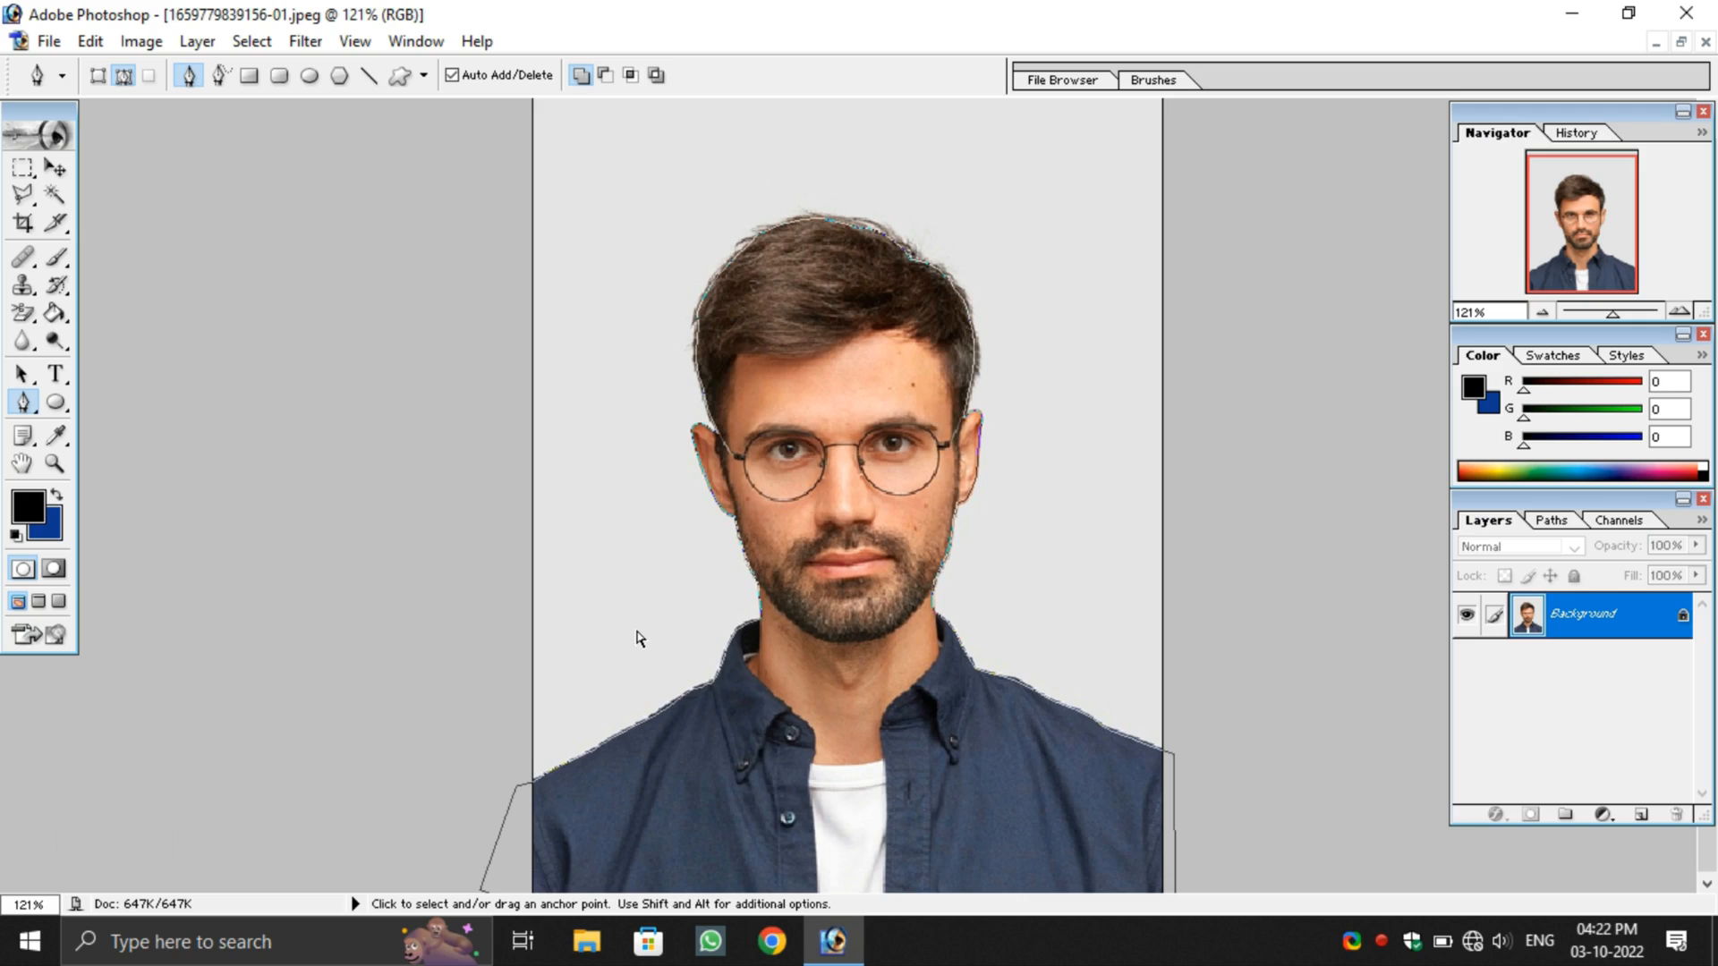
{"action": "key", "text": "ctrl+Return"}
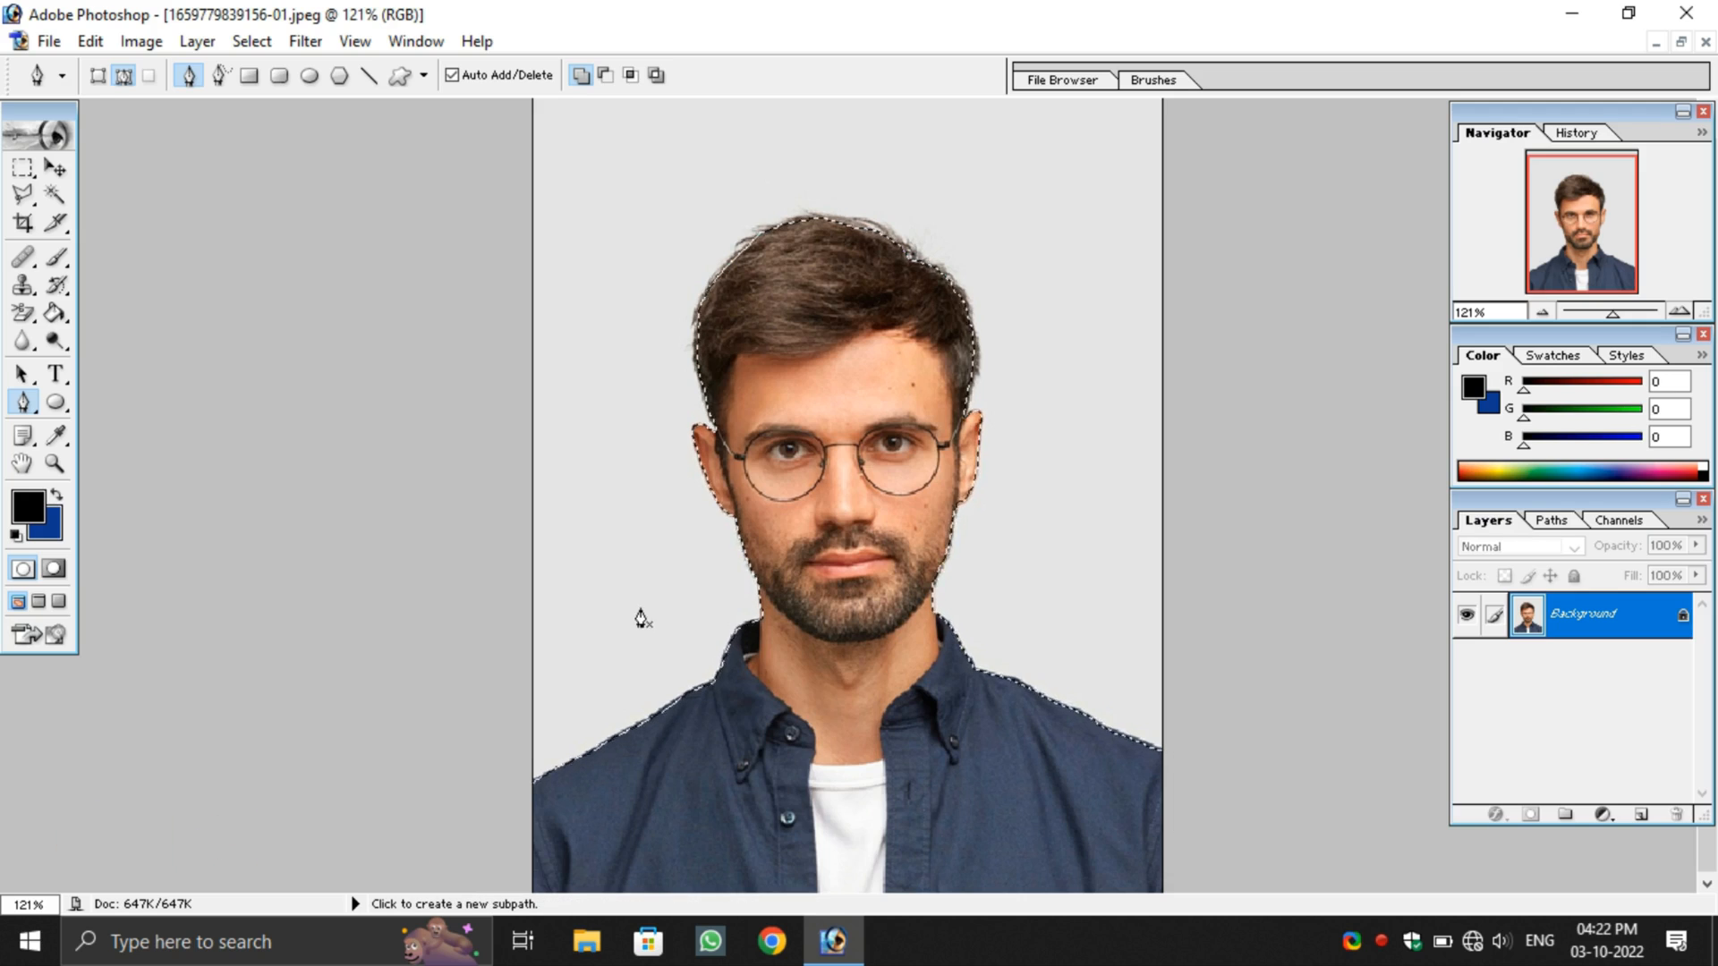
{"action": "left_click", "coordinate": [251, 43]}
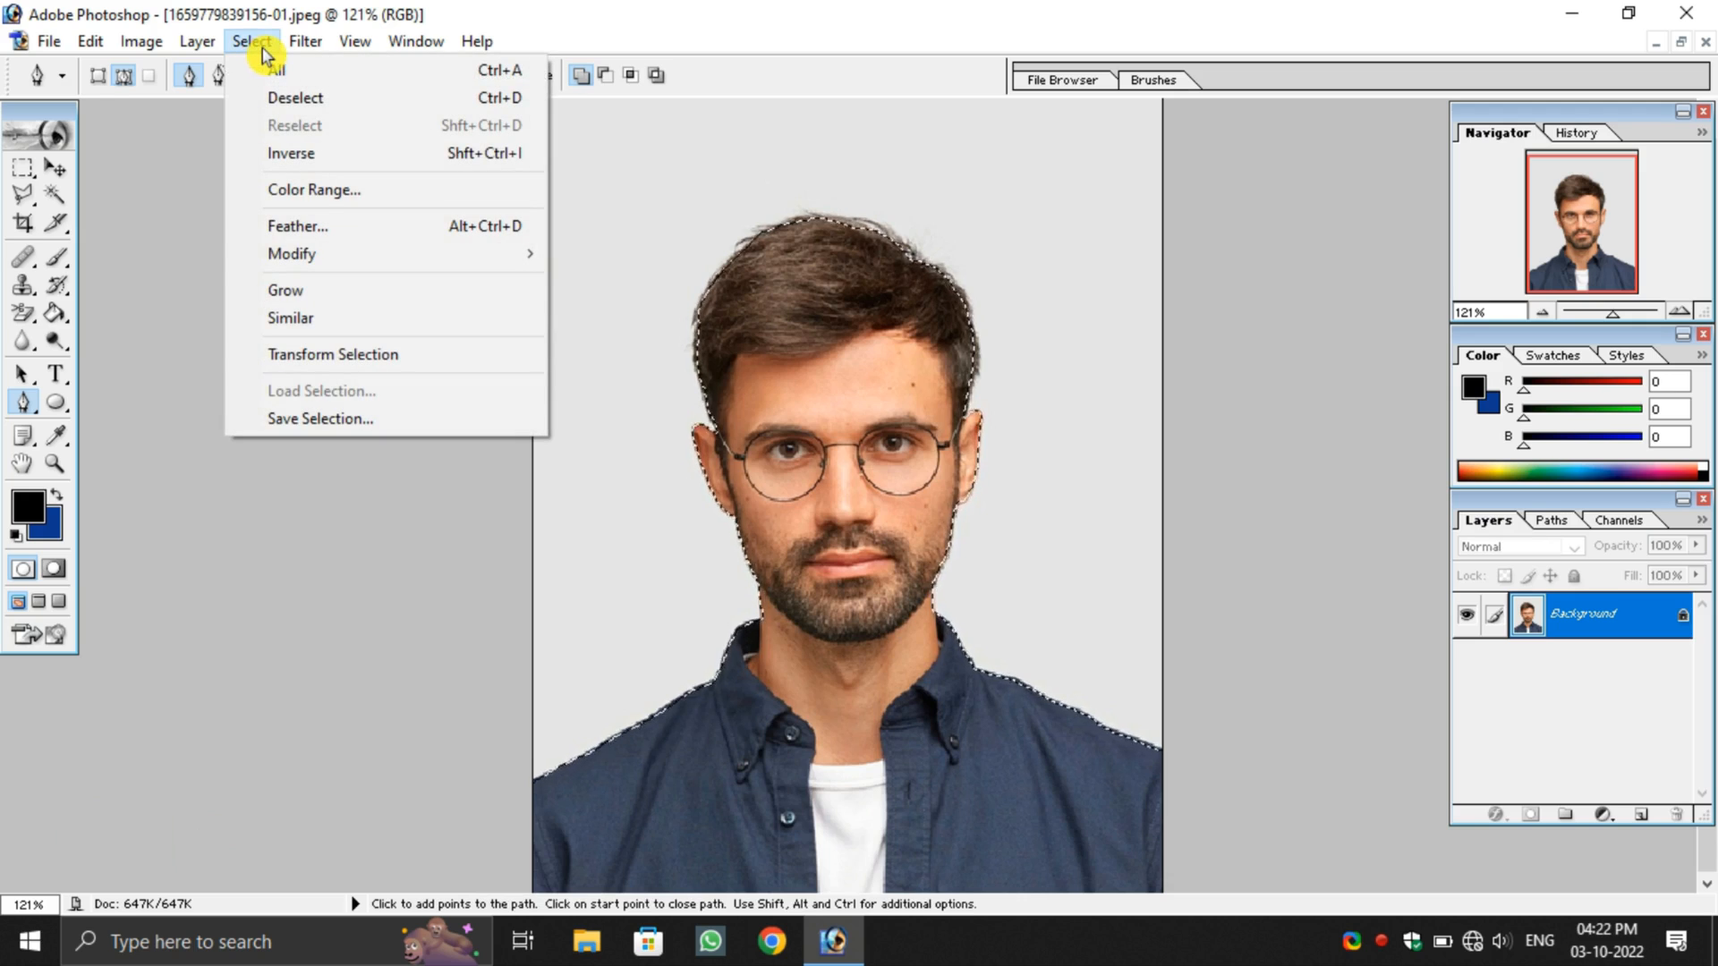
{"action": "left_click", "coordinate": [345, 161]}
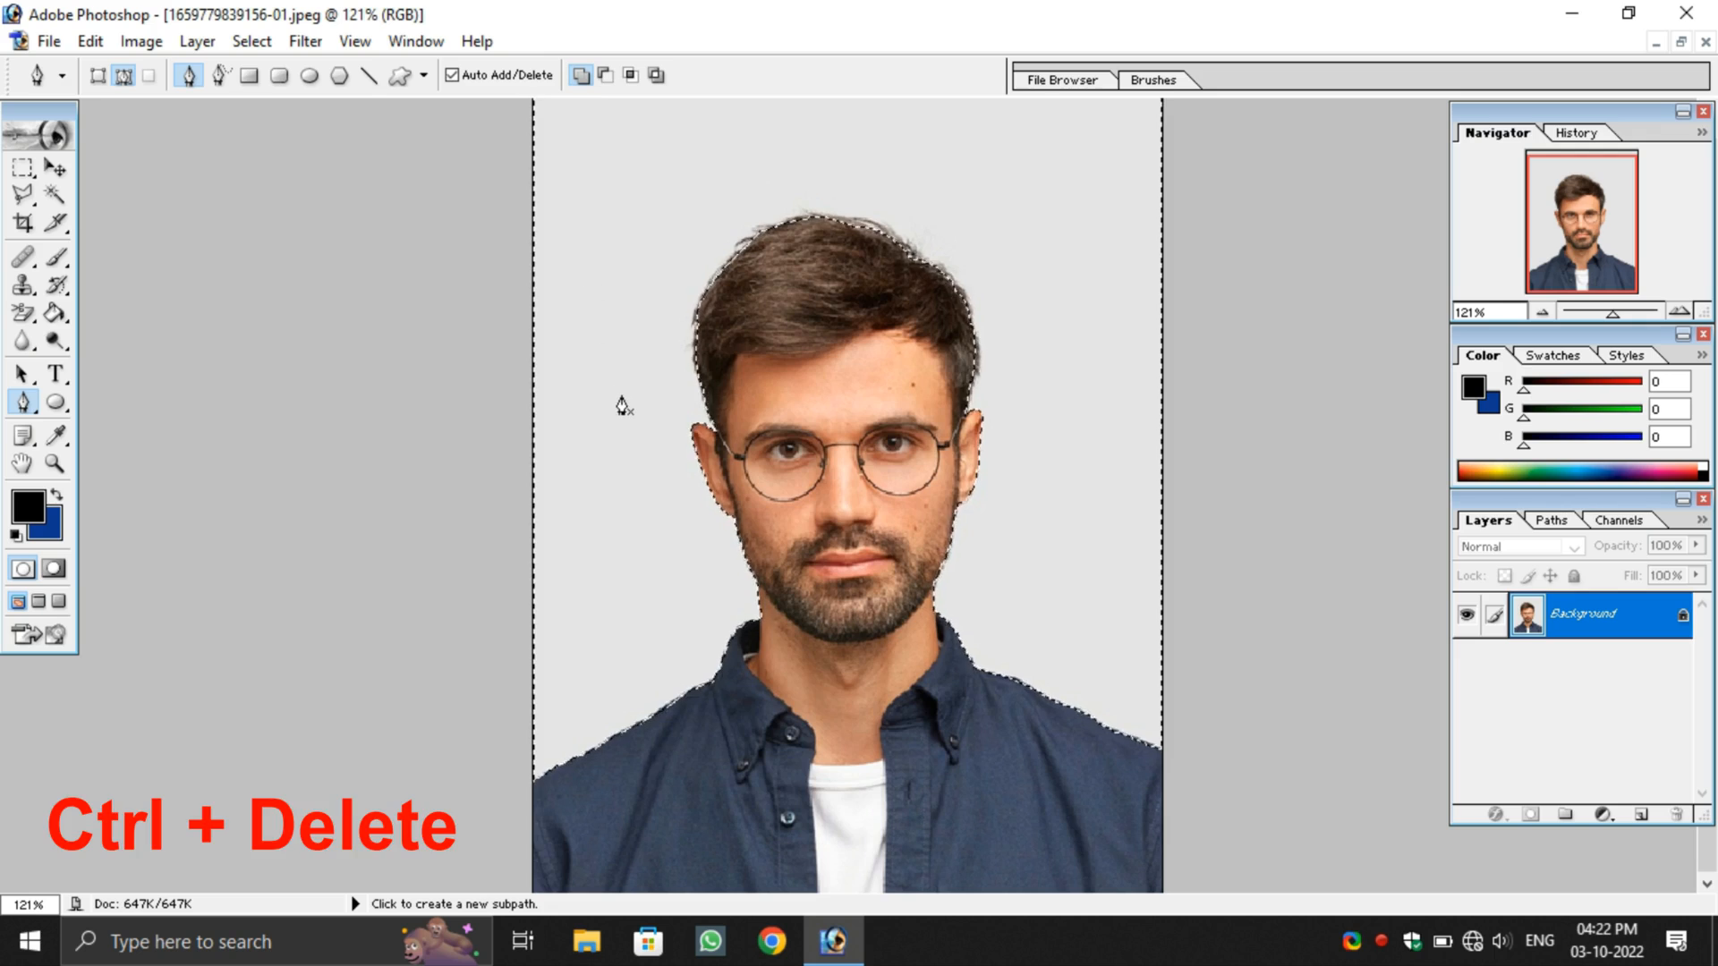
Step: Accept blue 0C3486 as the background colour and fill the selected backdrop with it
{"action": "left_click", "coordinate": [49, 528]}
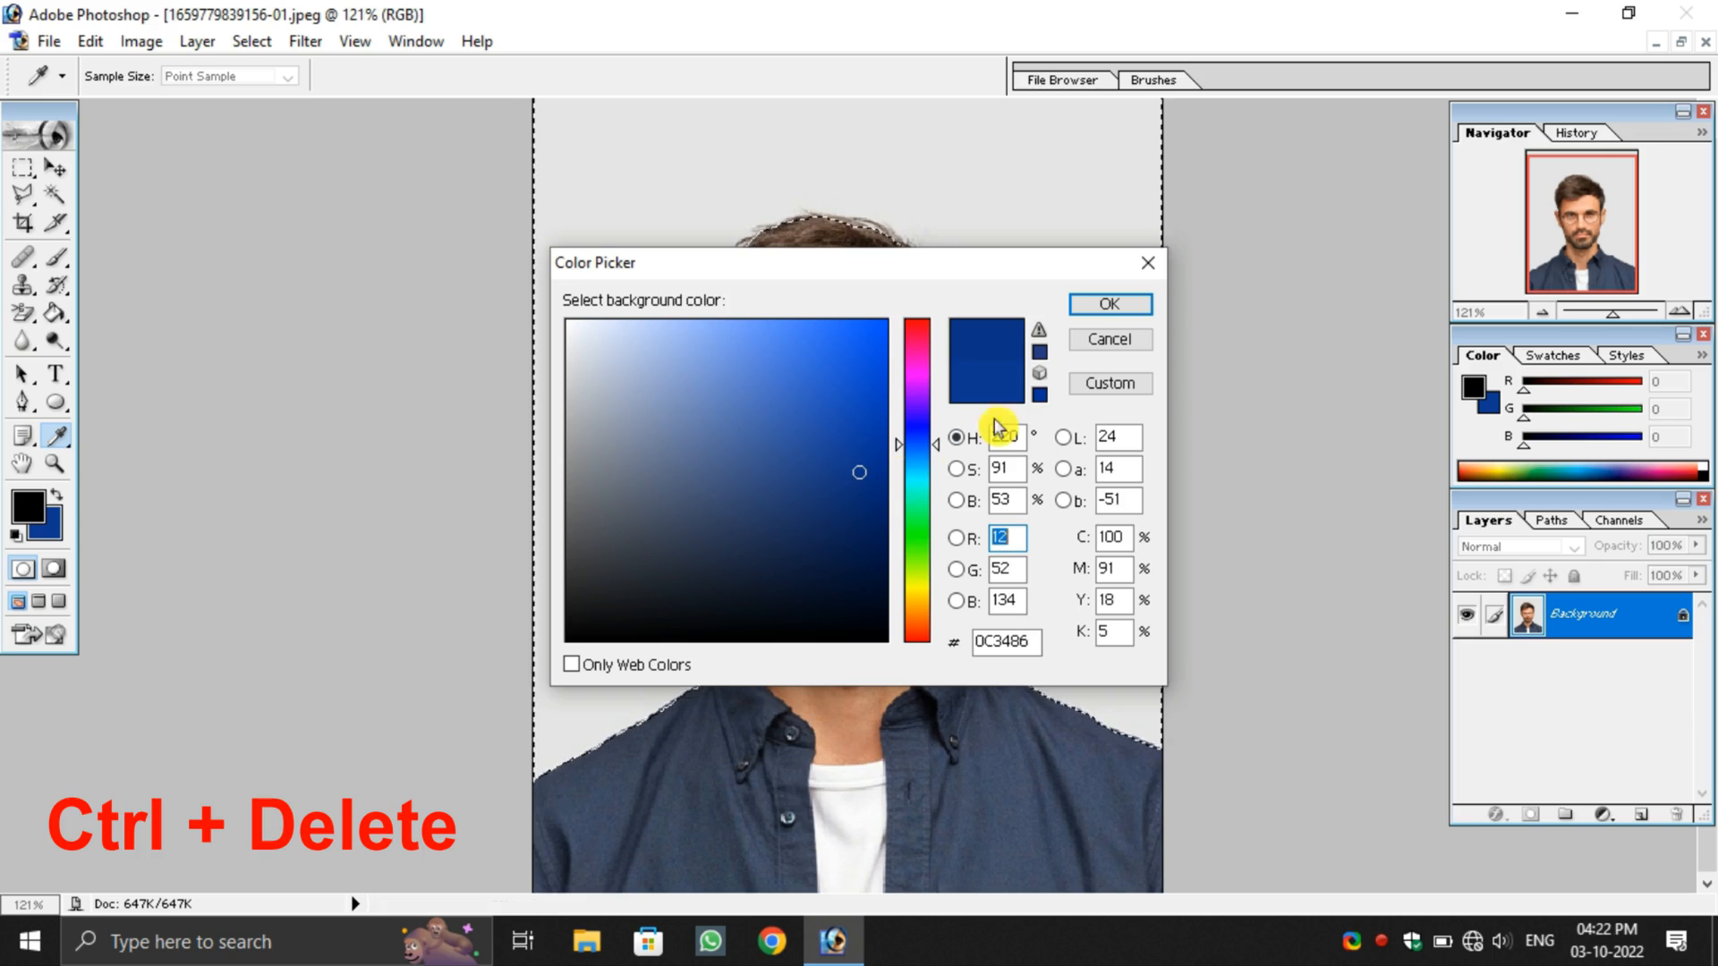
{"action": "left_click", "coordinate": [1109, 304]}
{"action": "key", "text": "p"}
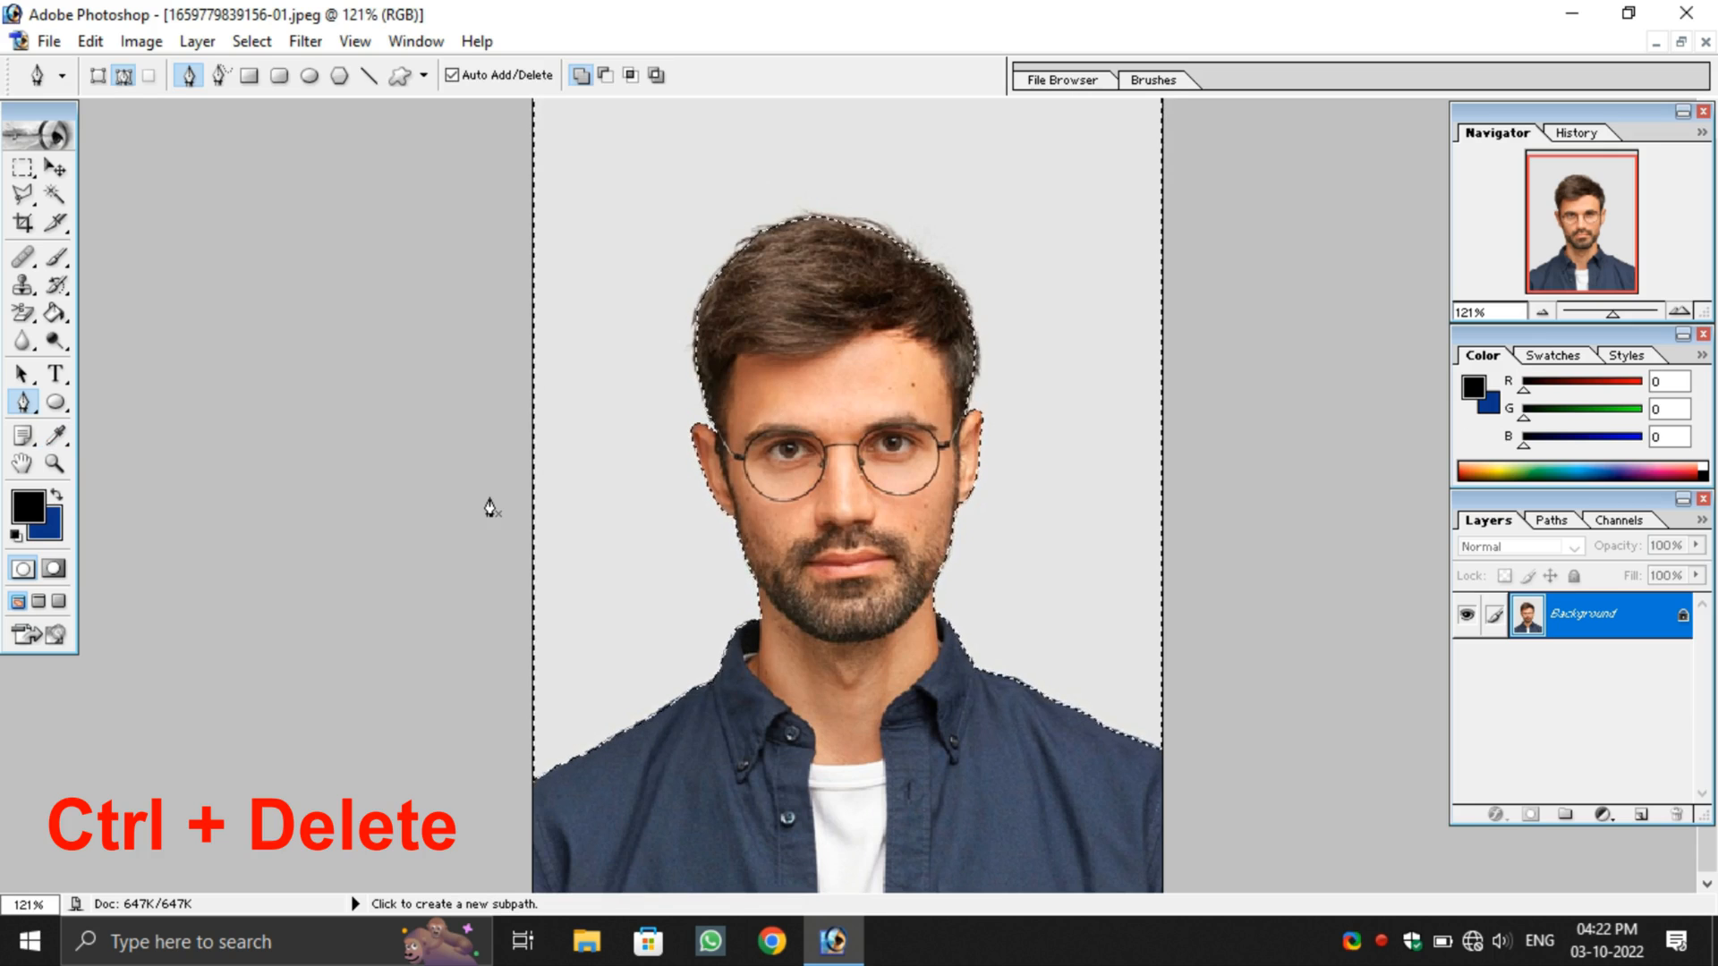
{"action": "key", "text": "ctrl+Delete"}
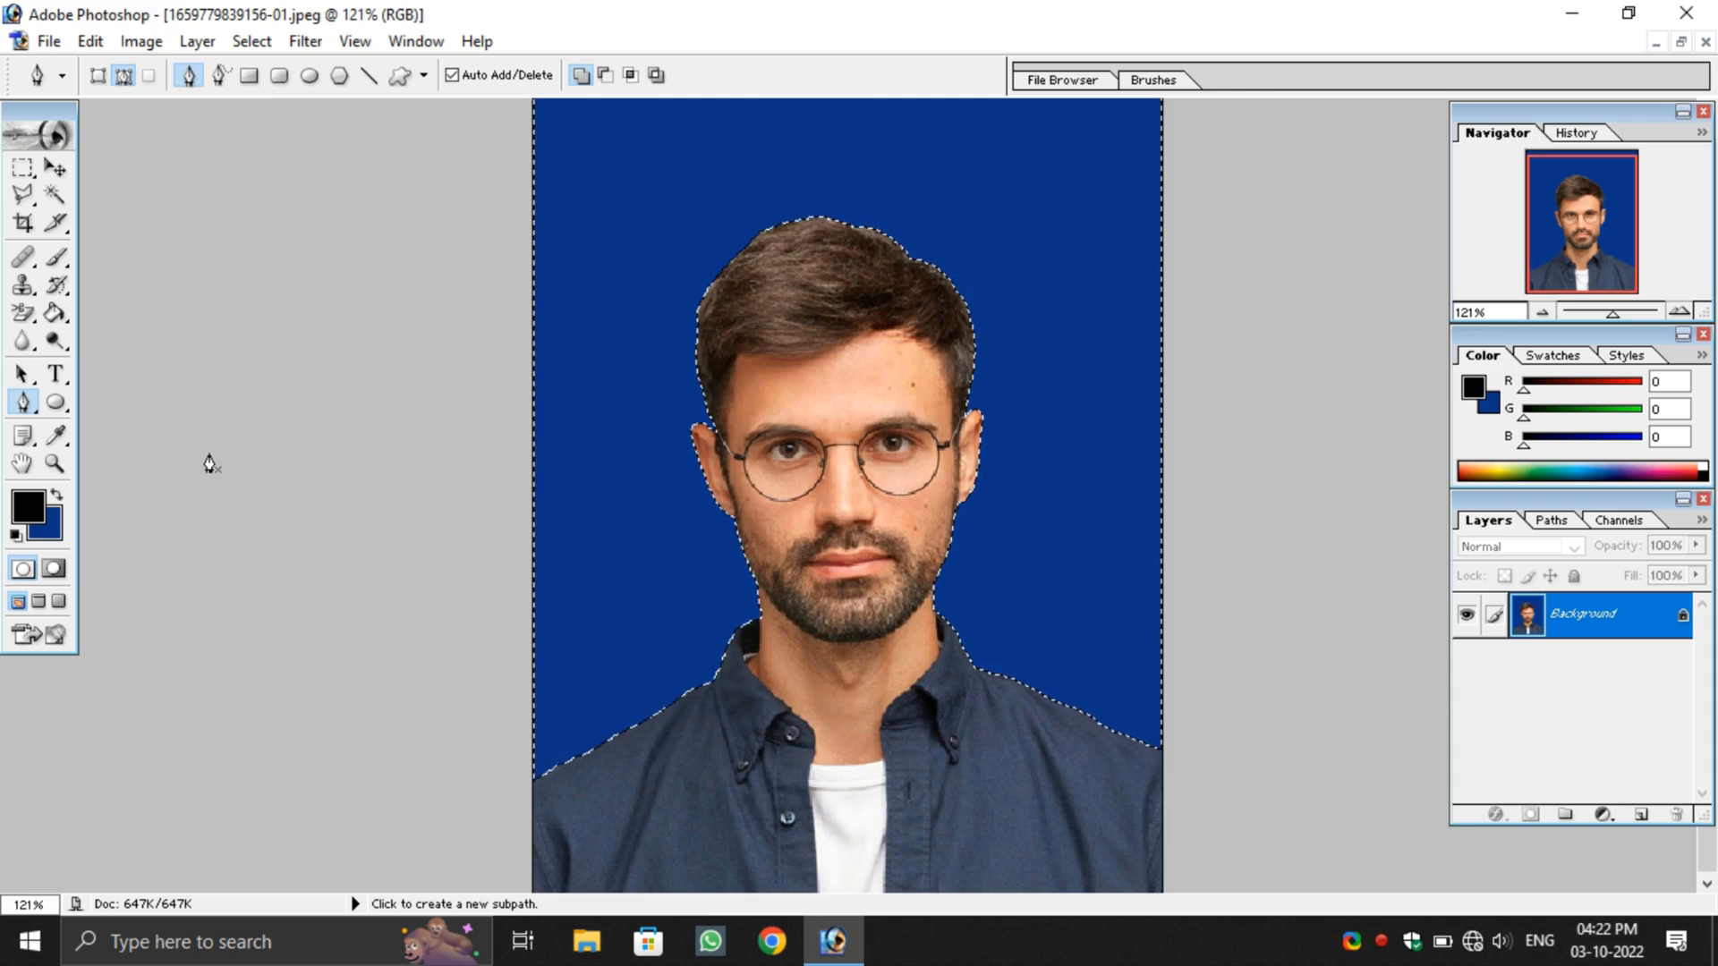
Step: Deselect the filled backdrop
{"action": "left_click", "coordinate": [192, 76]}
{"action": "left_click", "coordinate": [247, 41]}
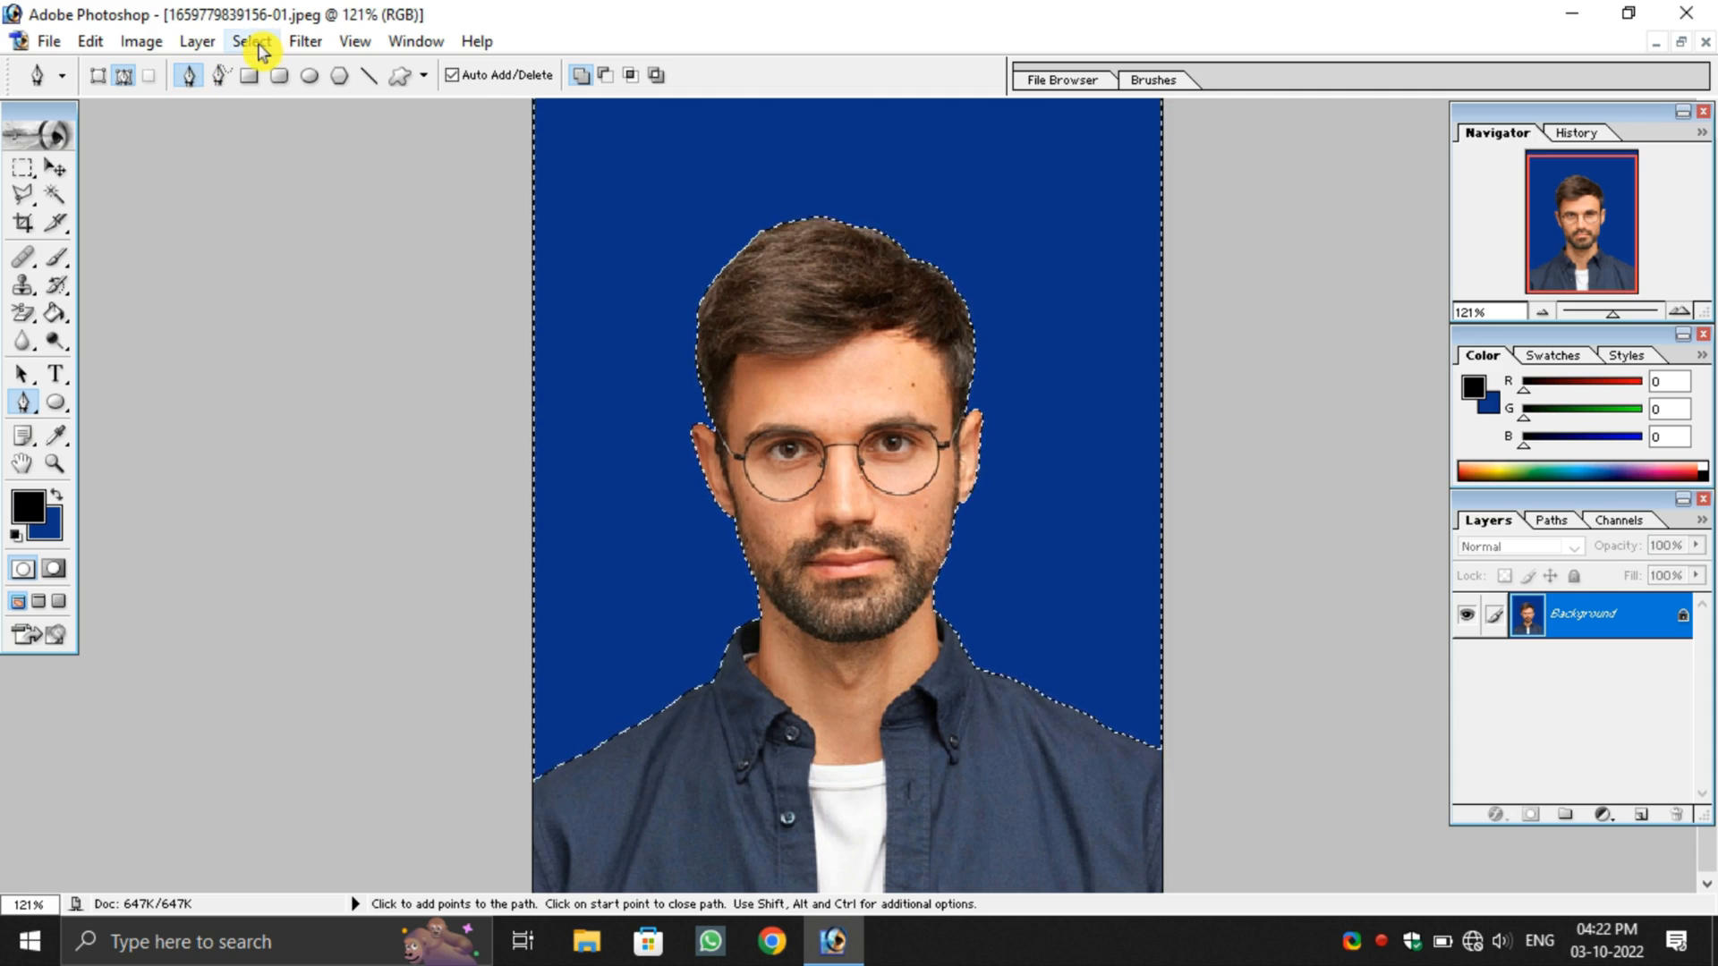
{"action": "left_click", "coordinate": [273, 100]}
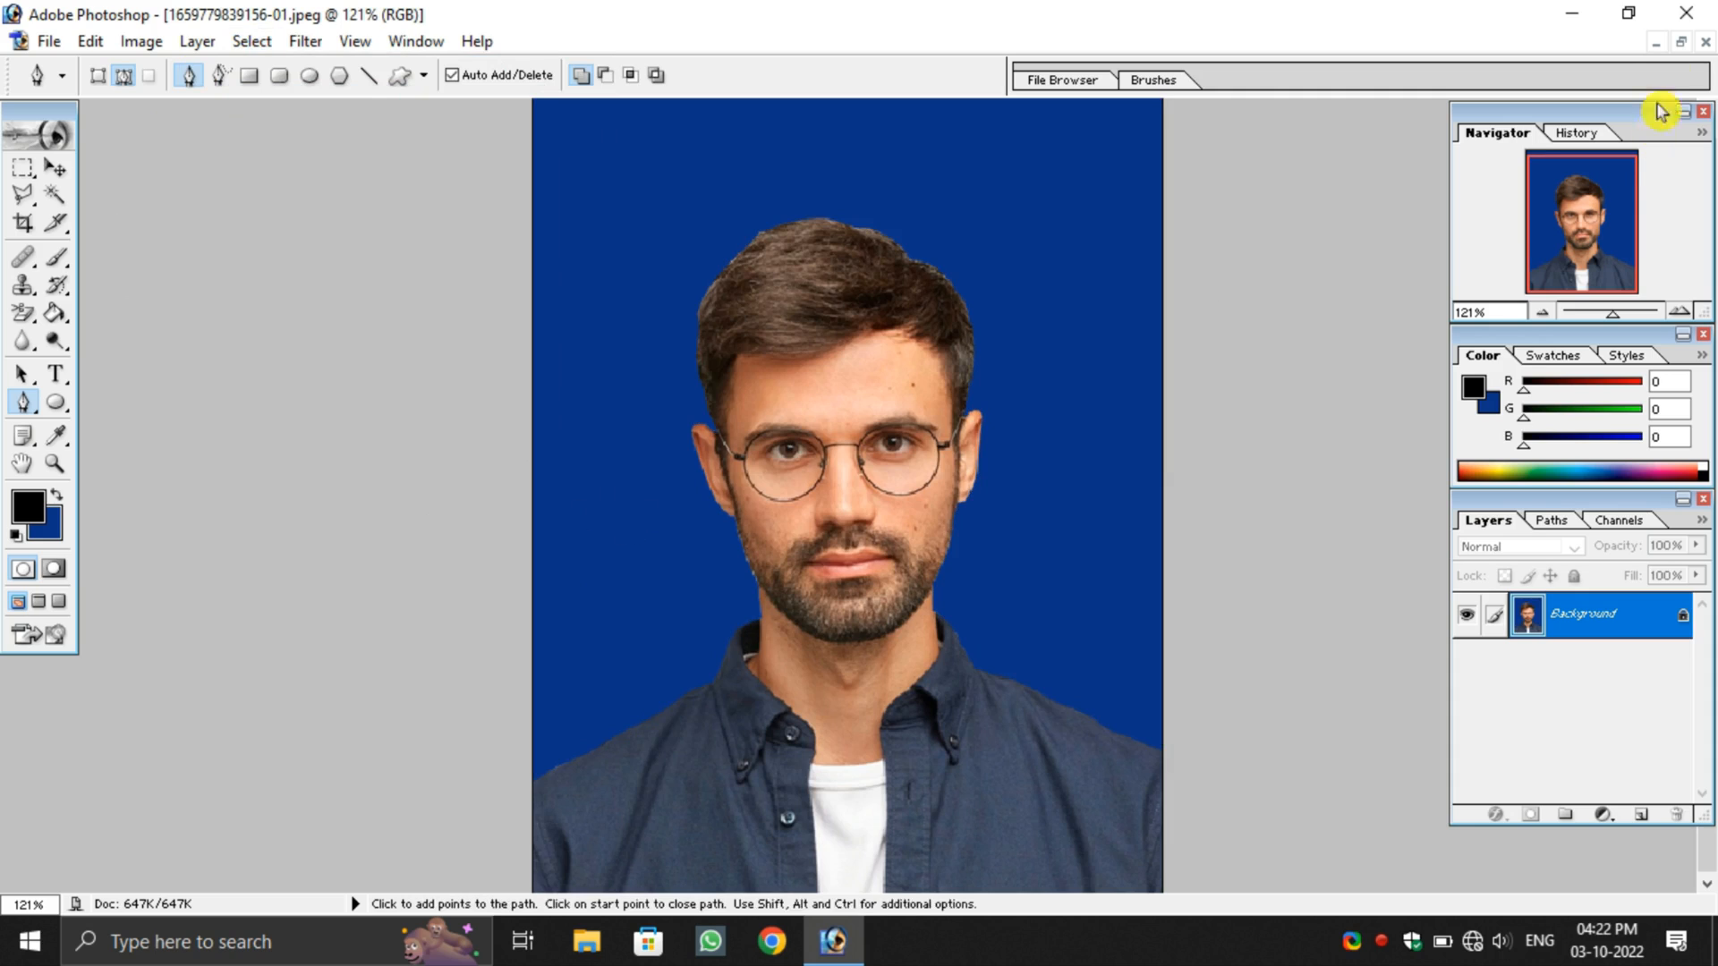
Step: Turn the maximized photo into a floating window, zoom out to 66.67%, and shrink the window to fit the photo
{"action": "left_click", "coordinate": [1680, 41]}
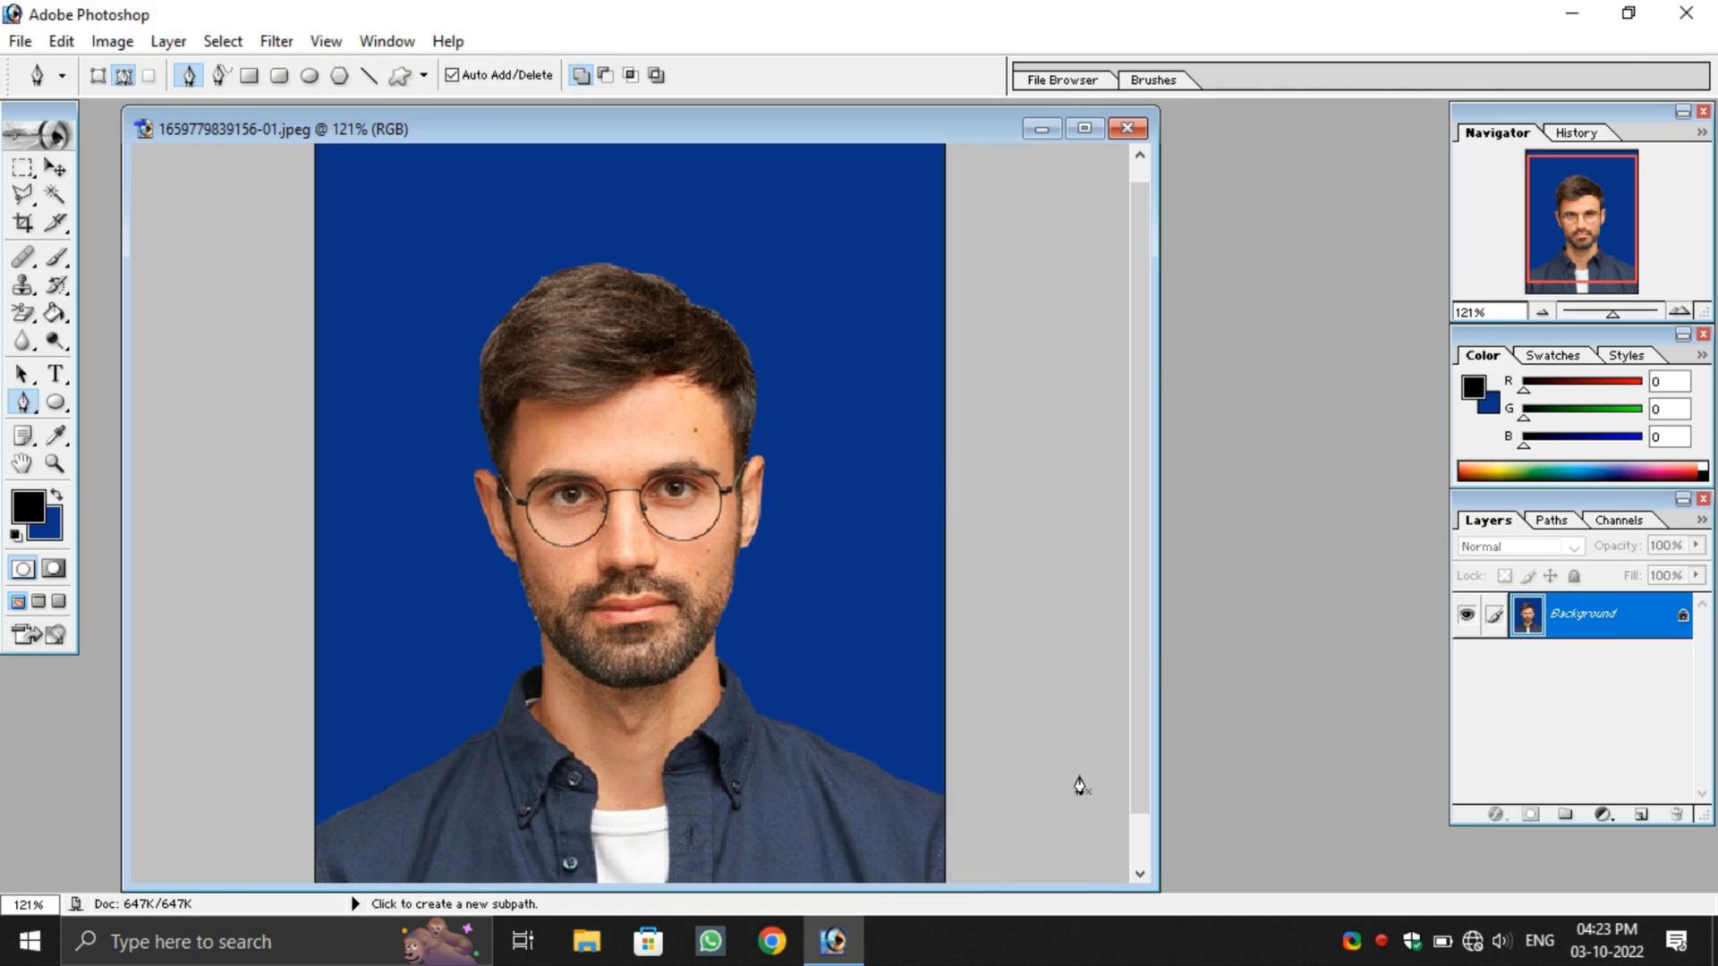
{"action": "left_click", "coordinate": [1543, 315]}
{"action": "left_click", "coordinate": [1543, 315]}
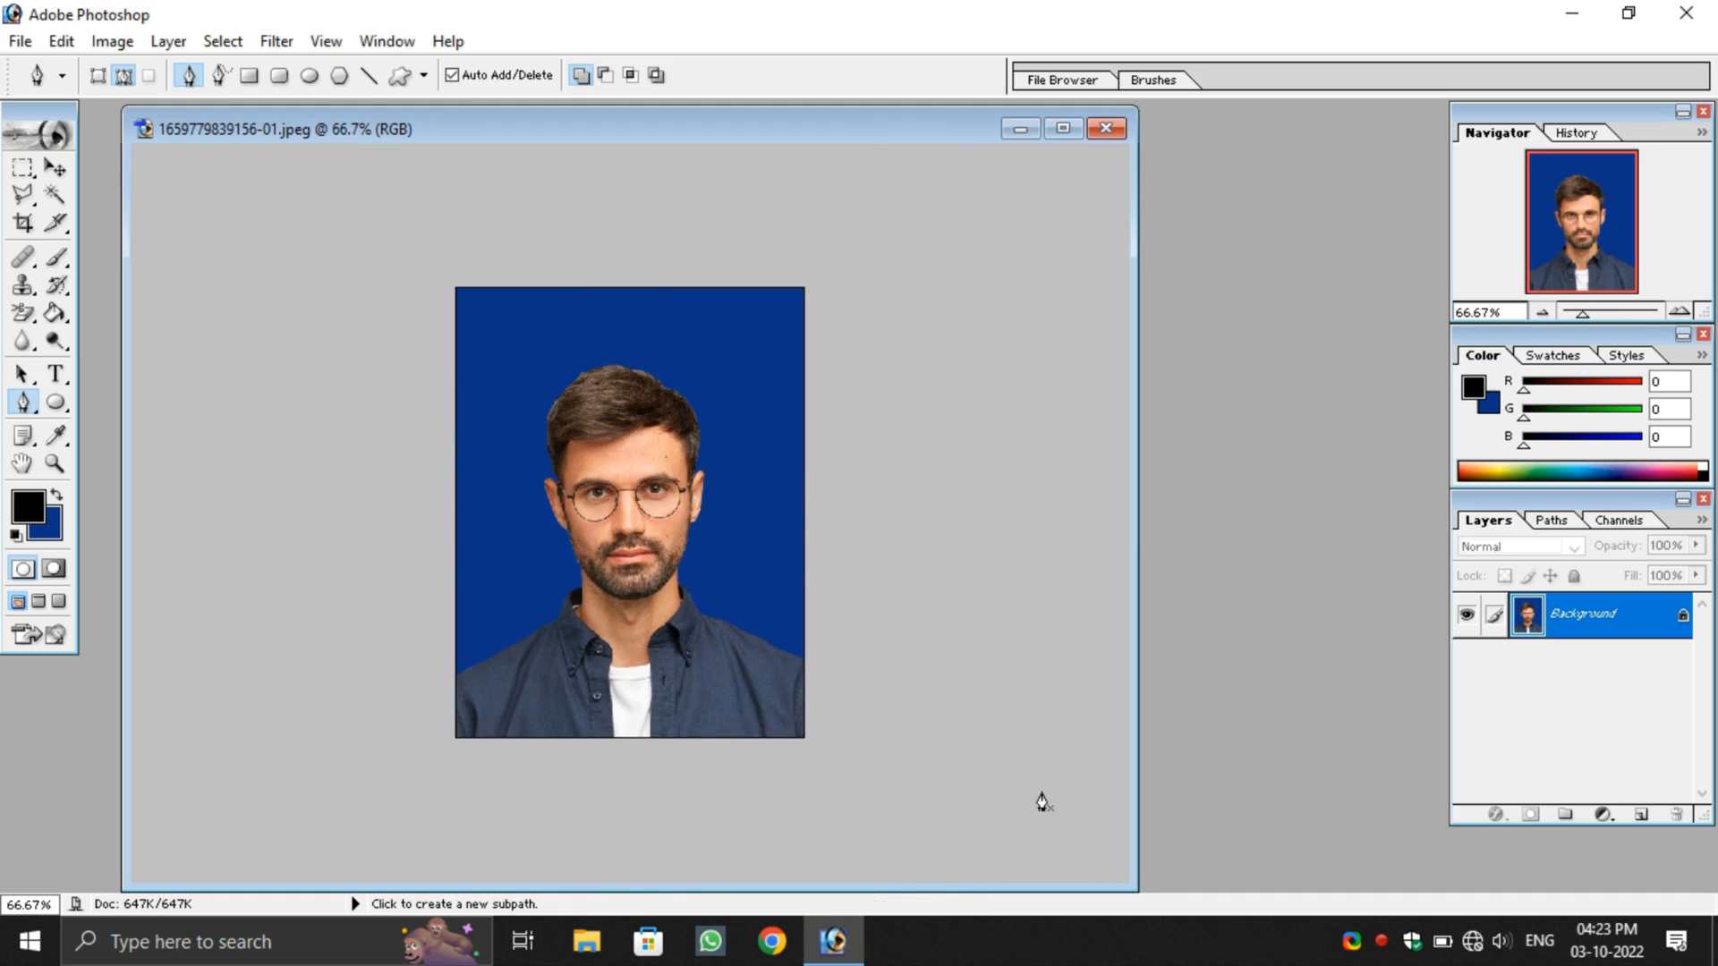
{"action": "left_click_drag", "start_coordinate": [1127, 886], "coordinate": [495, 617]}
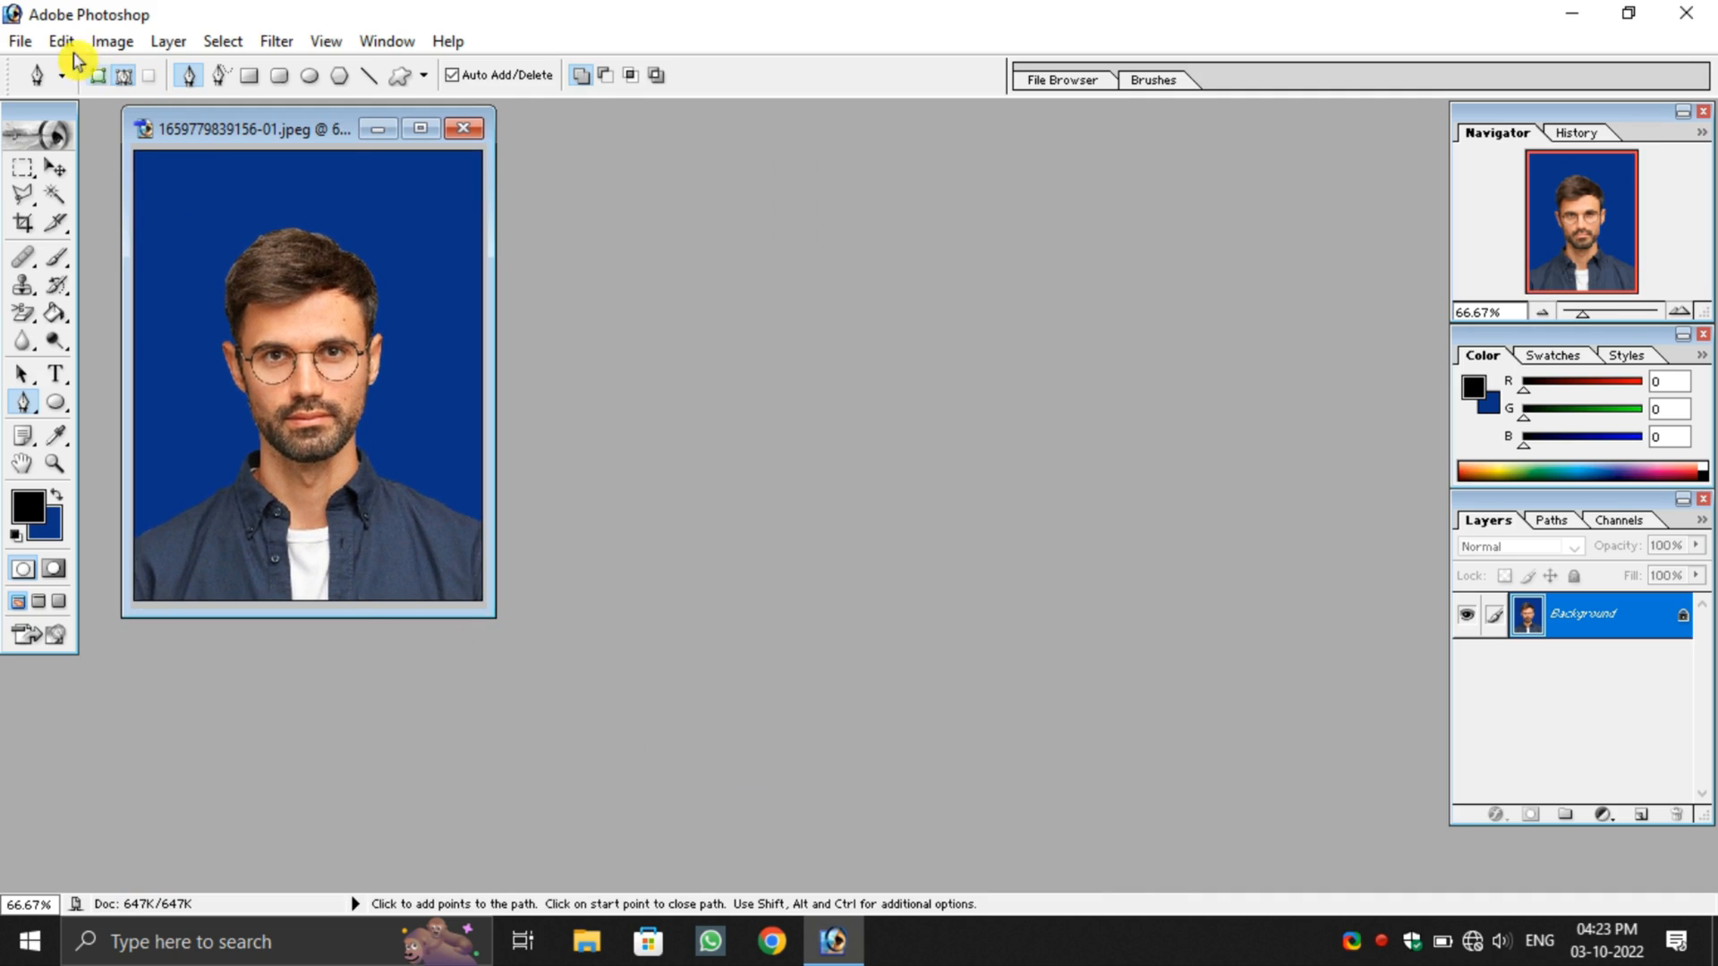
Step: Create a new A4 document at 300 pixels/inch in RGB Color mode with white contents
{"action": "left_click", "coordinate": [22, 43]}
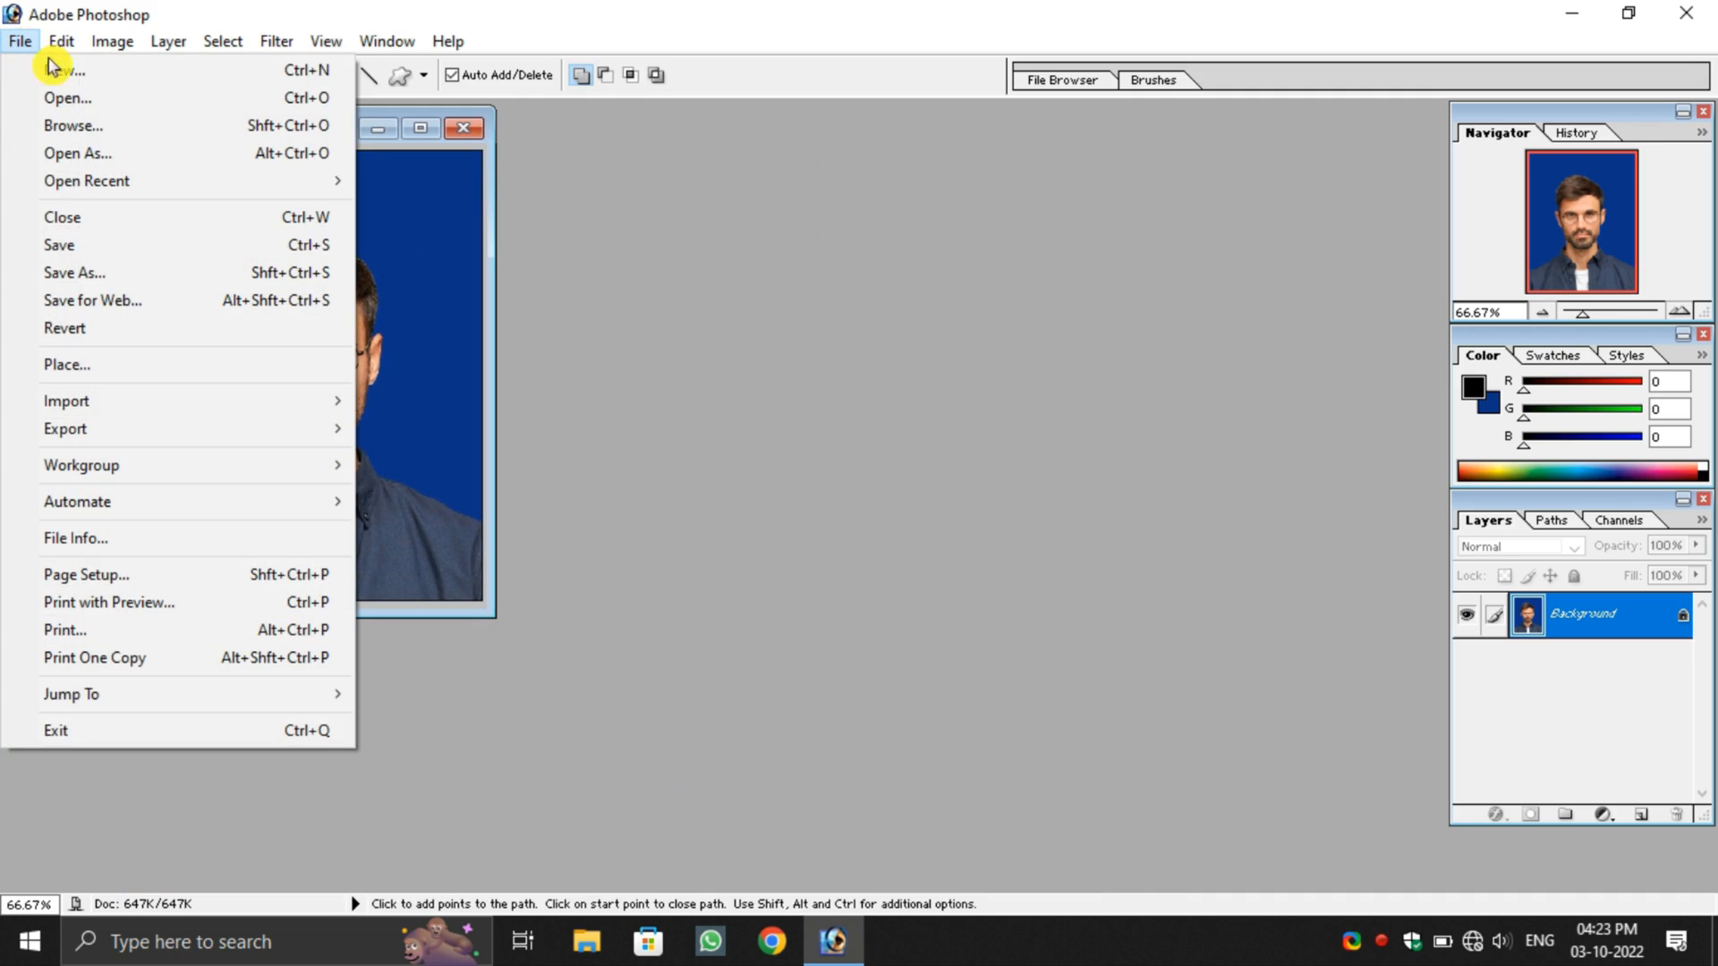
{"action": "left_click", "coordinate": [99, 76]}
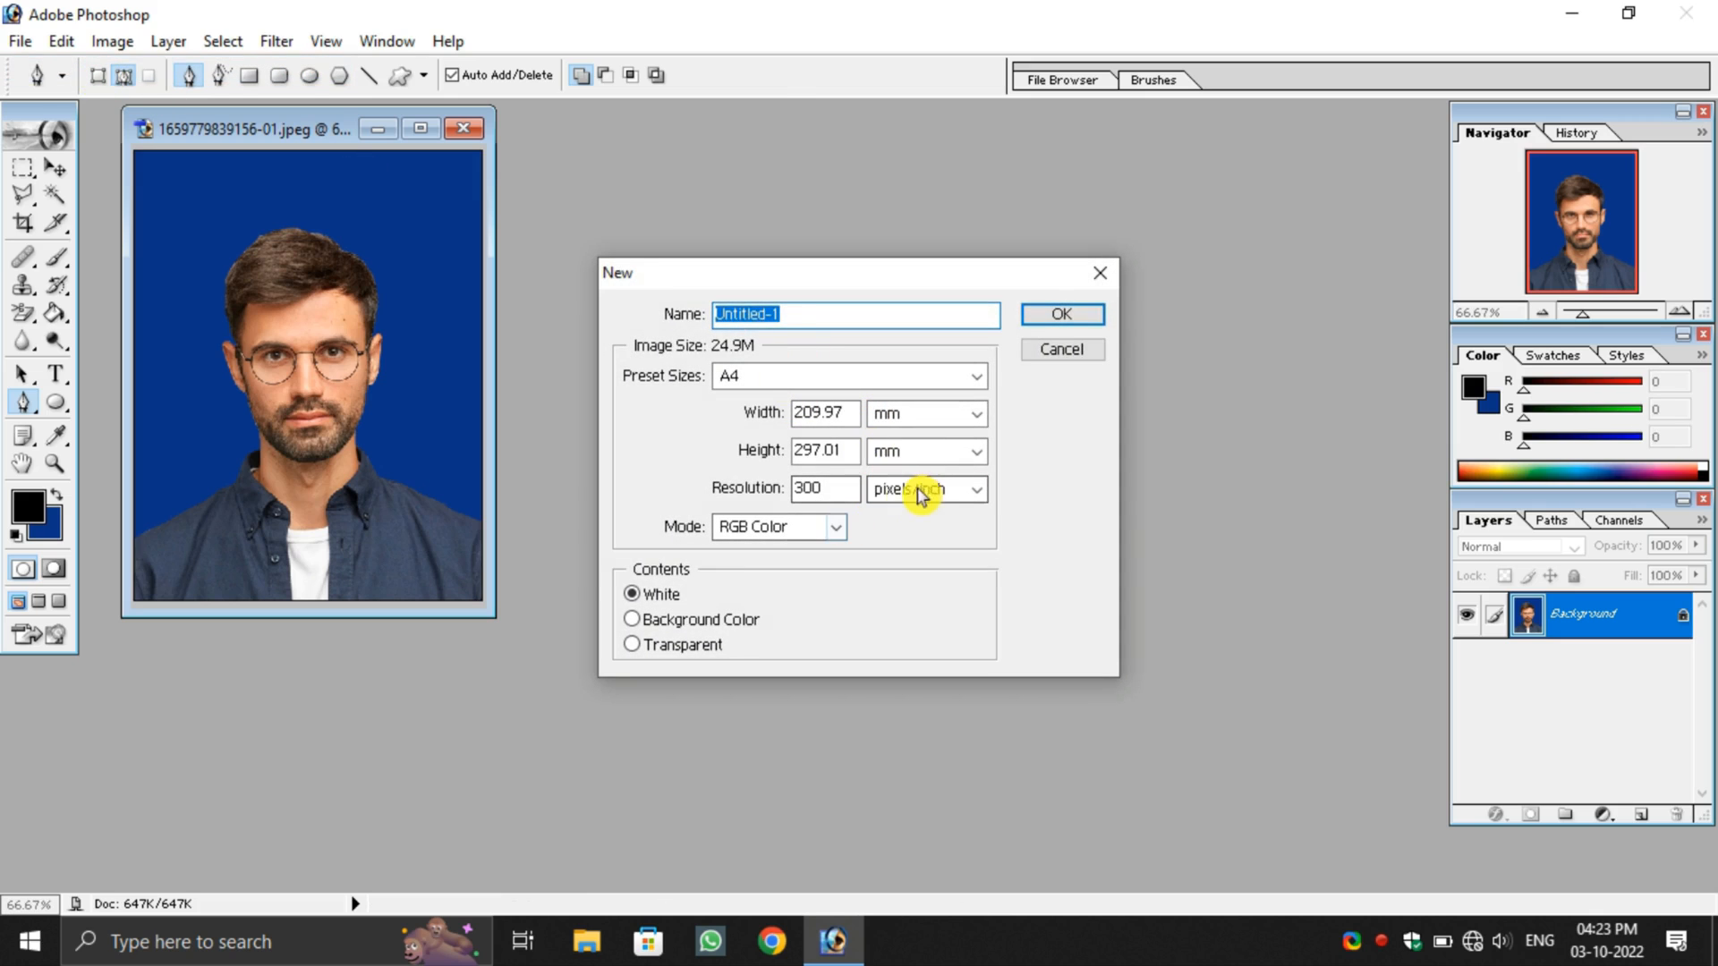
{"action": "left_click", "coordinate": [972, 379]}
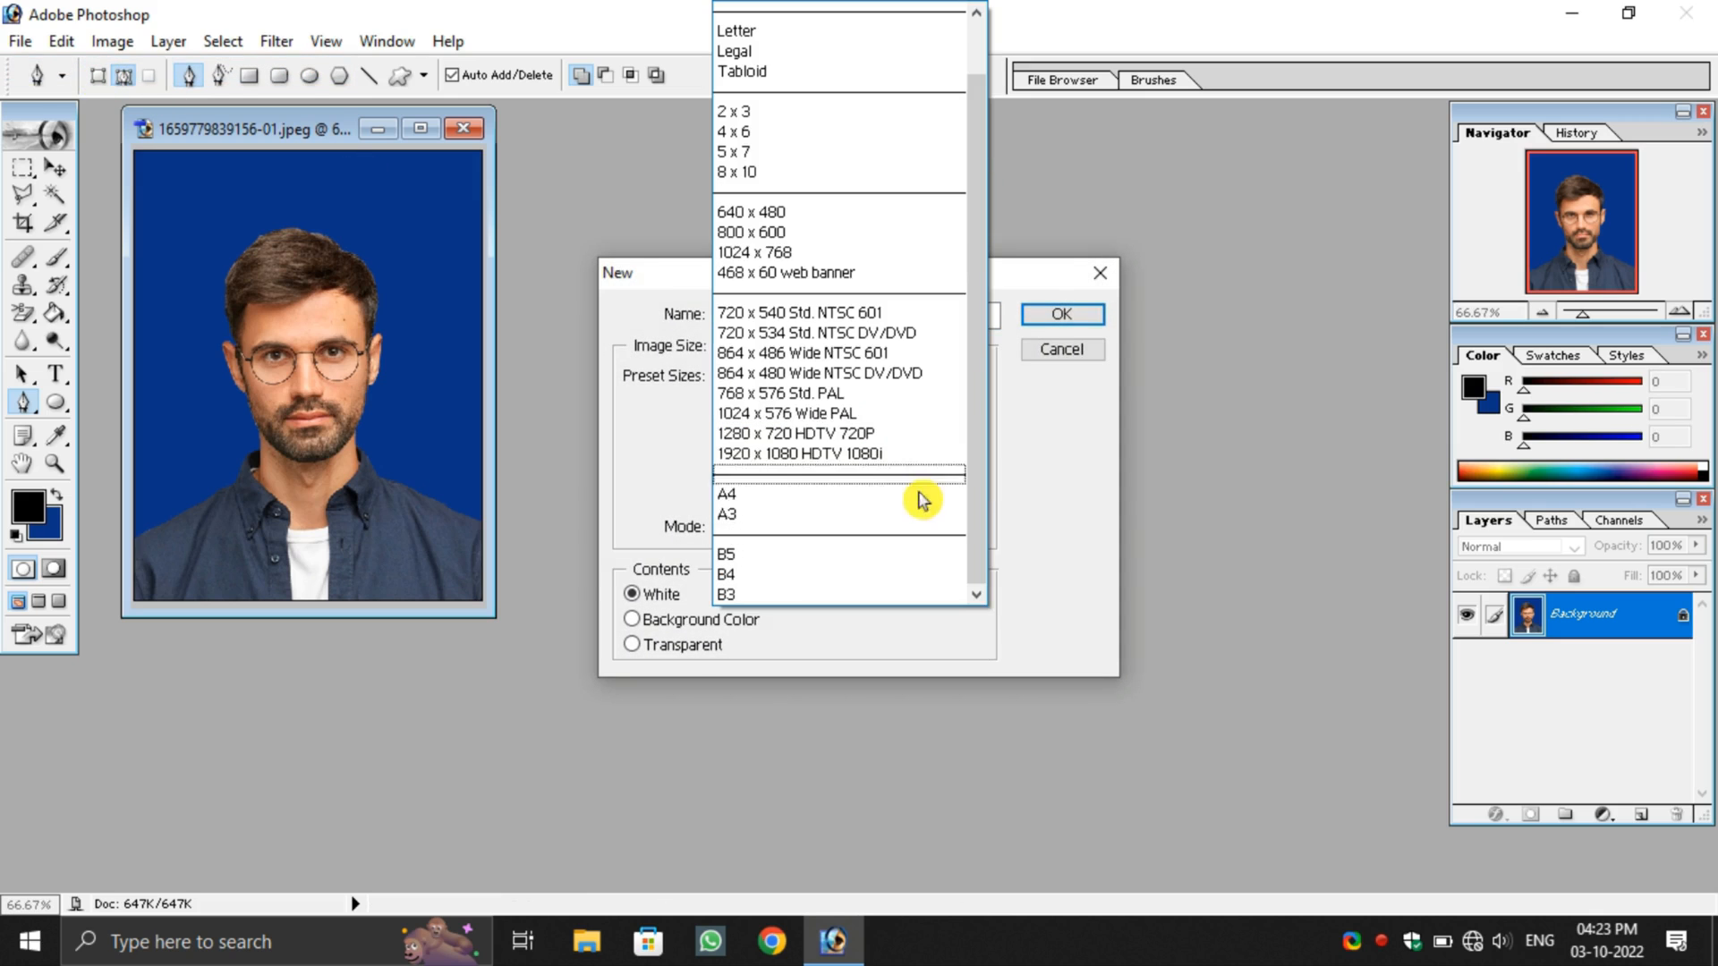
{"action": "left_click", "coordinate": [850, 495]}
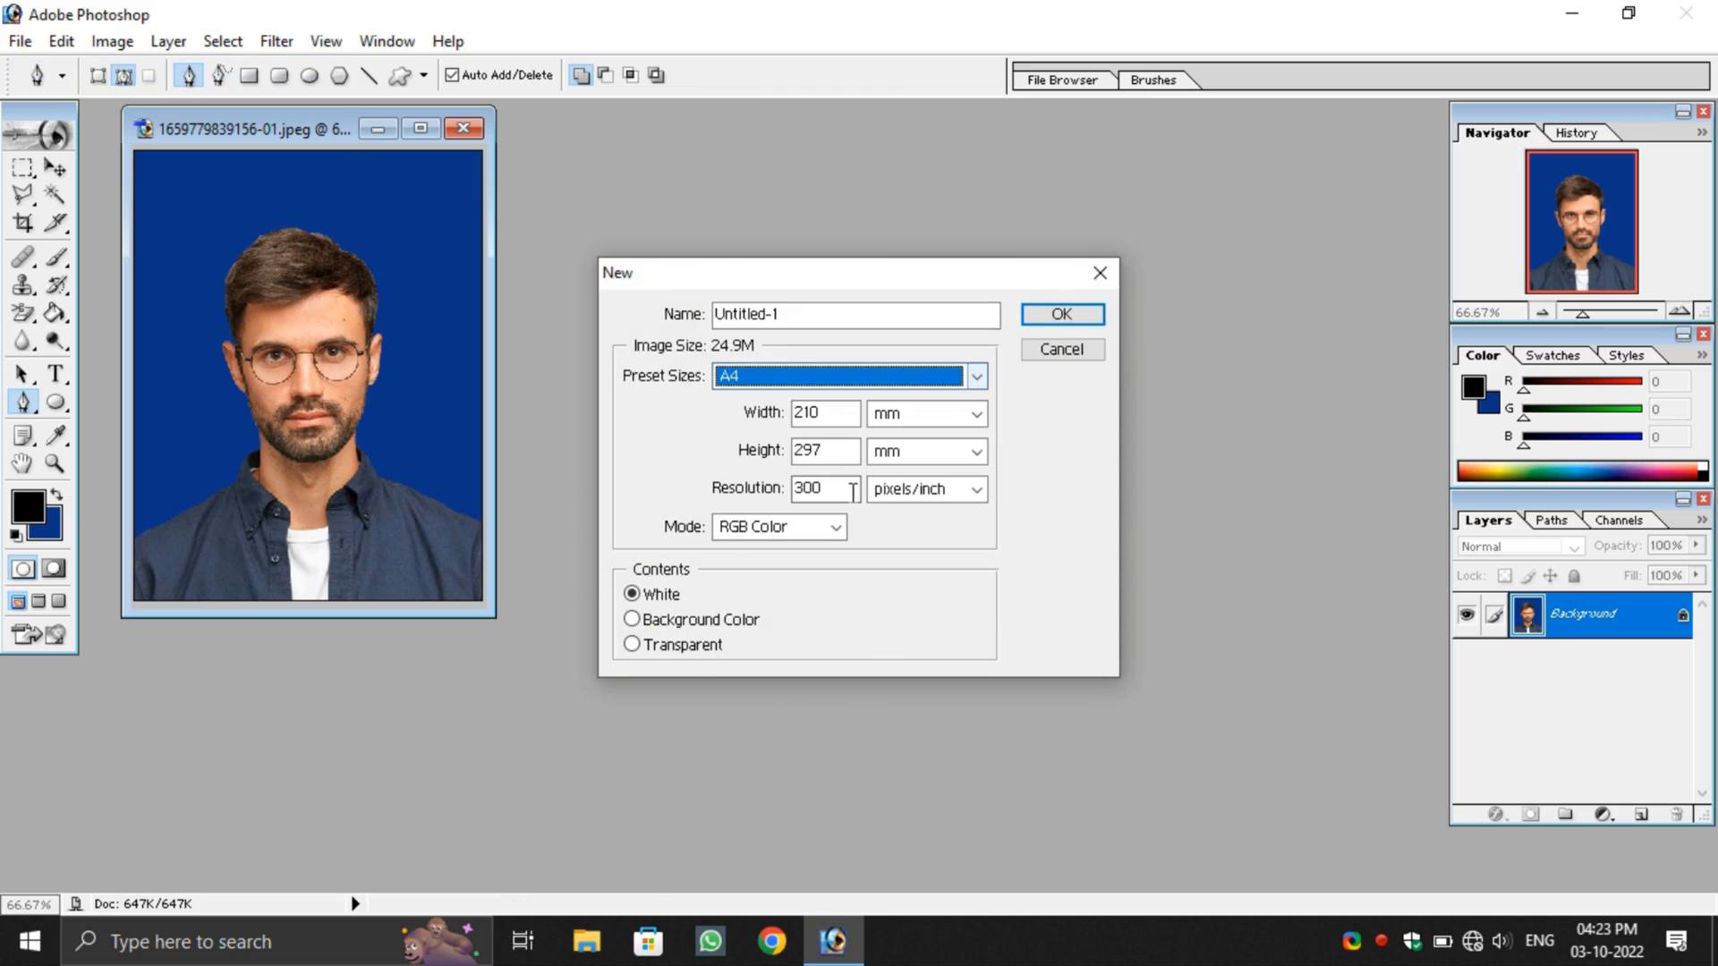
{"action": "left_click", "coordinate": [1061, 316]}
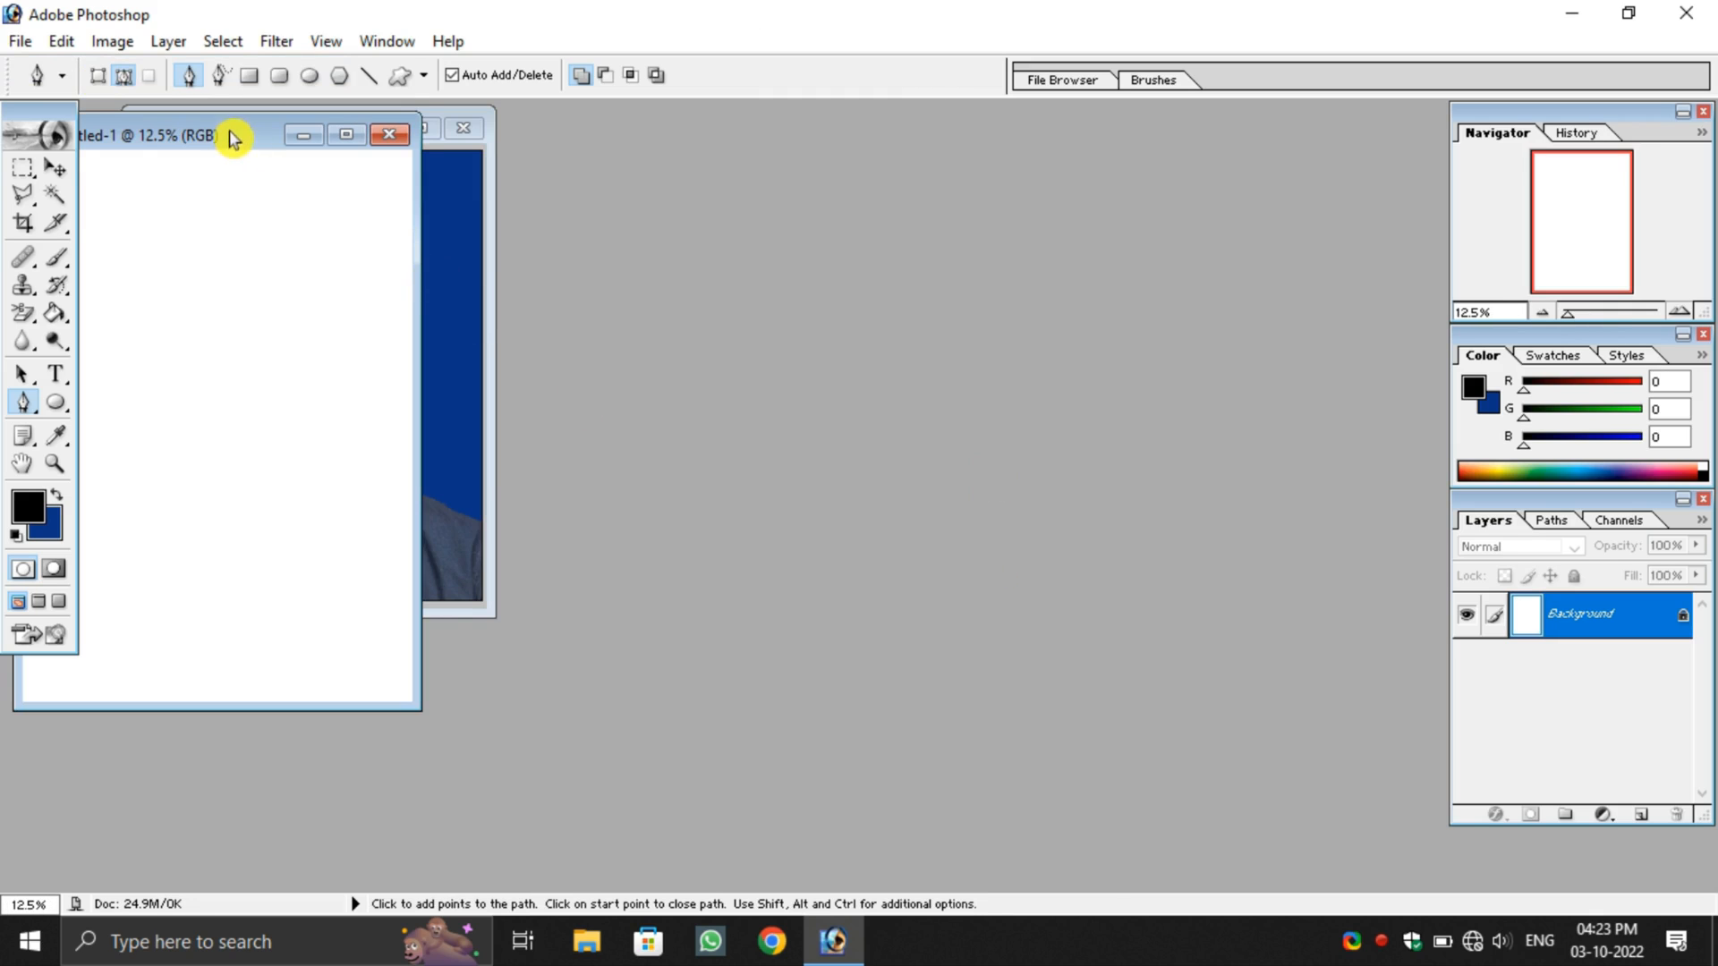
Step: Place the blank A4 document's window beside the photo, enlarge the window, and zoom the page to 16.67%
{"action": "left_click_drag", "start_coordinate": [230, 138], "coordinate": [905, 134]}
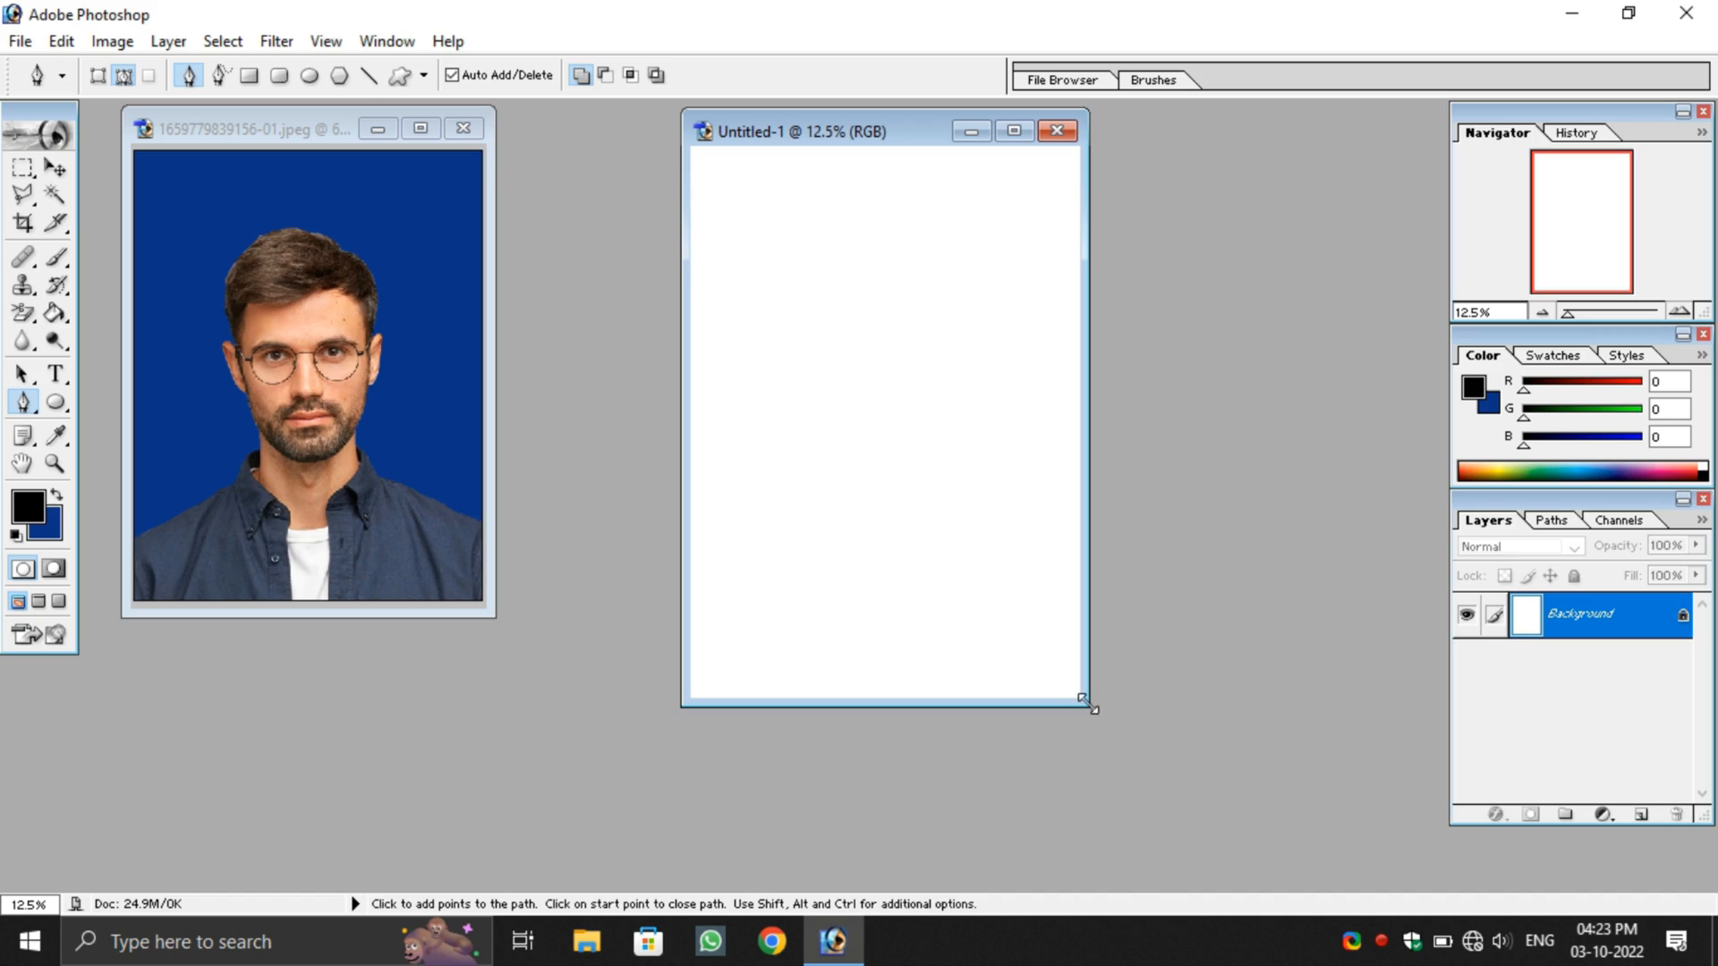
{"action": "left_click_drag", "start_coordinate": [1087, 705], "coordinate": [1291, 893]}
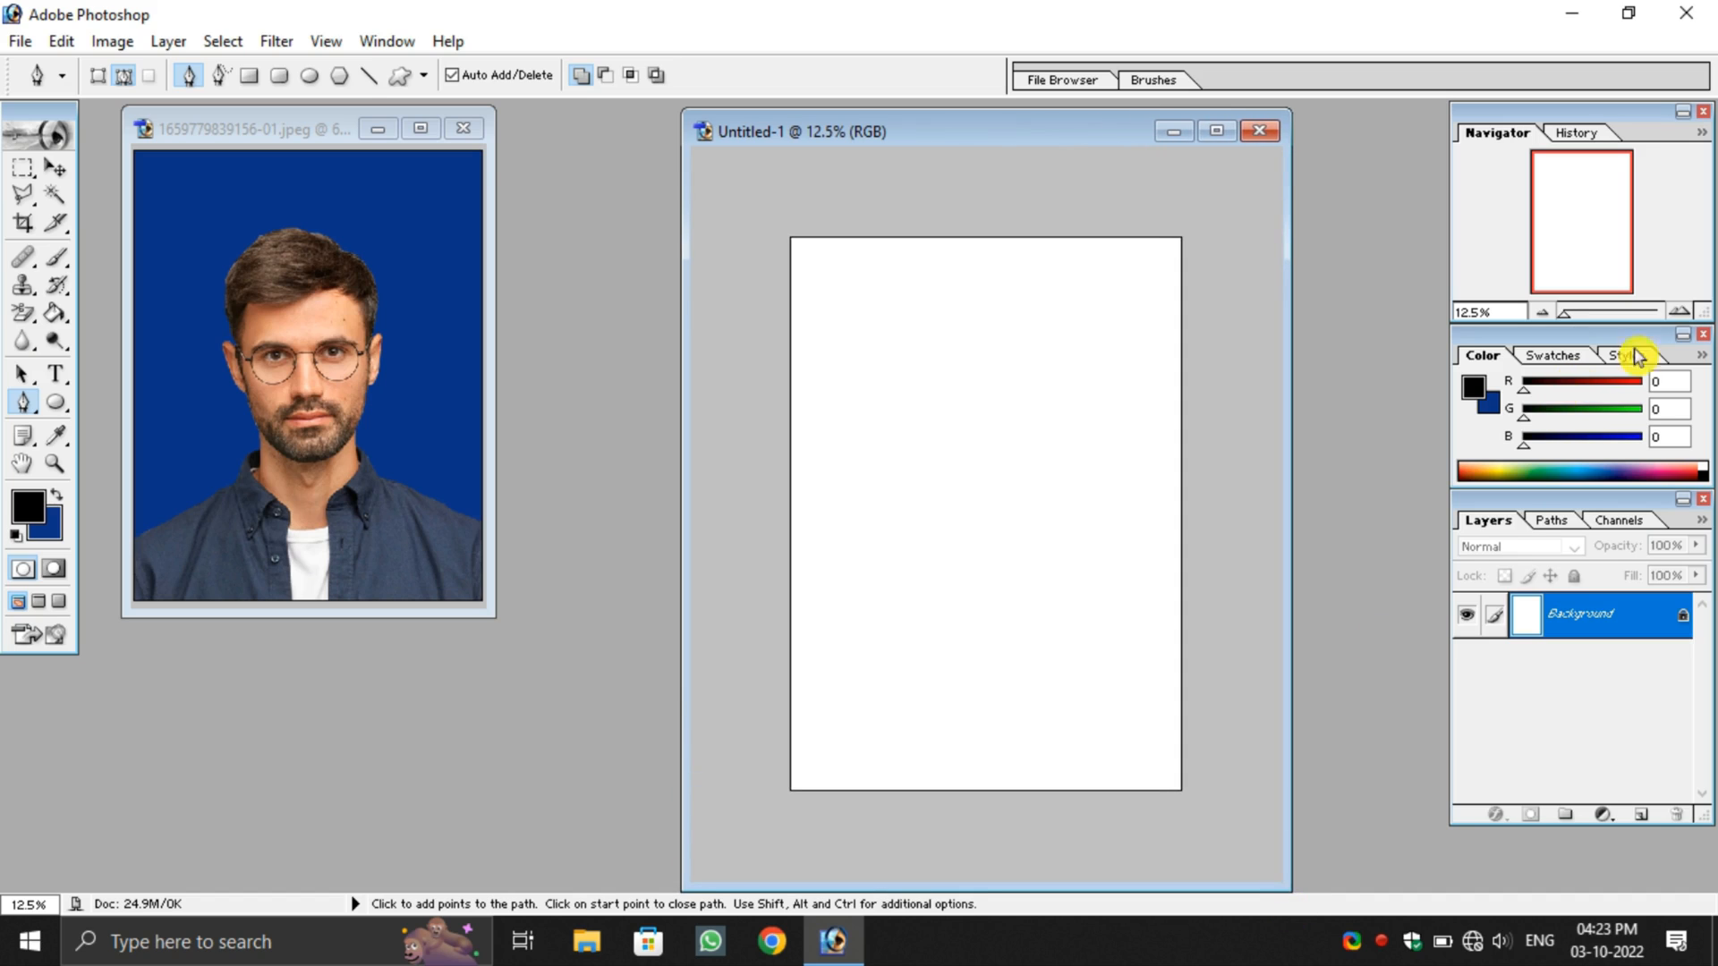
{"action": "left_click", "coordinate": [1678, 313]}
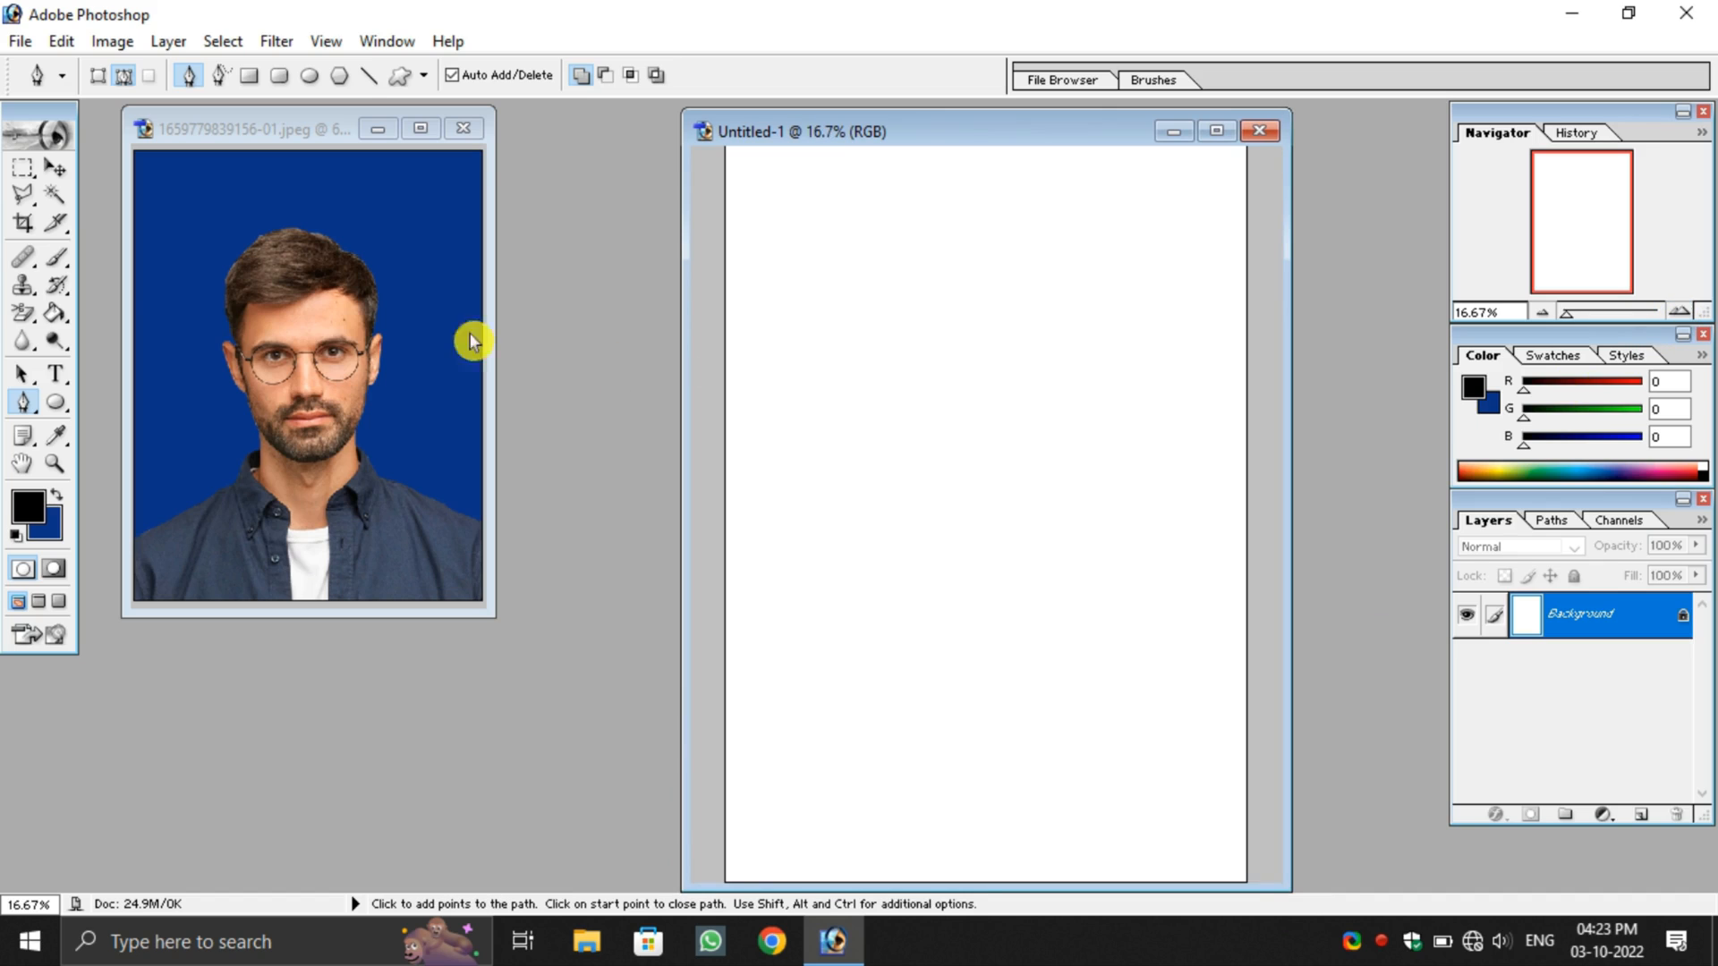
Step: Copy the blue-background portrait into the A4 document with the Move tool, placing it in the page's upper-left corner
{"action": "left_click", "coordinate": [56, 170]}
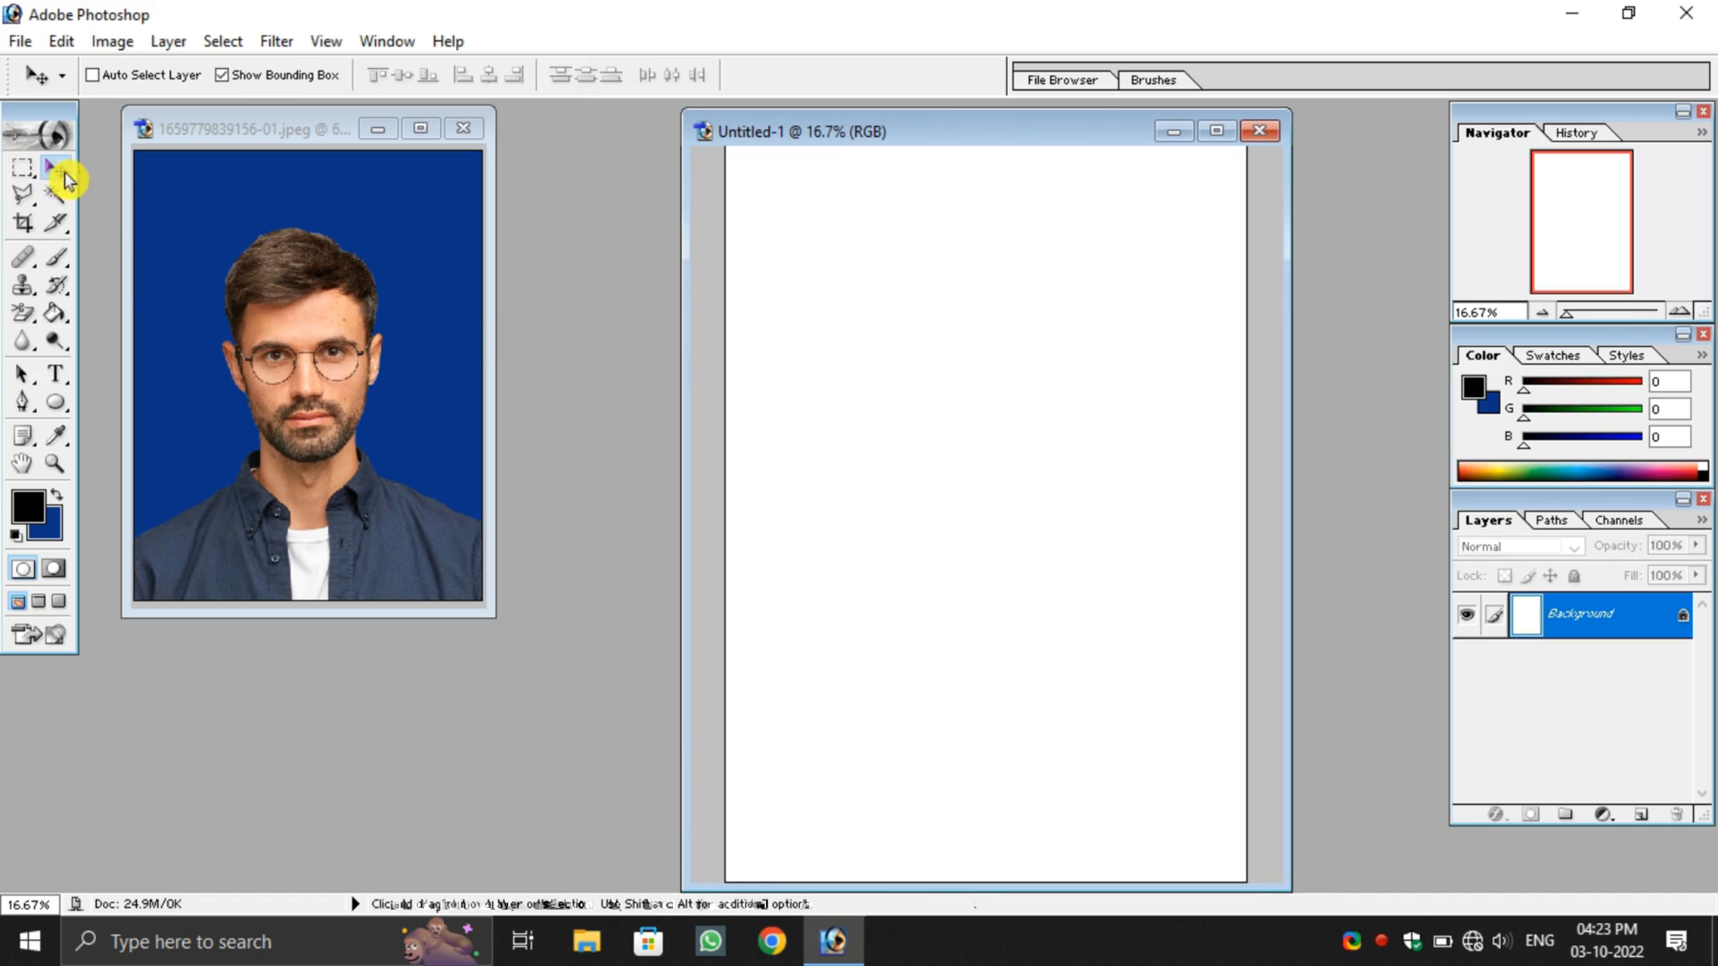
{"action": "left_click", "coordinate": [253, 309]}
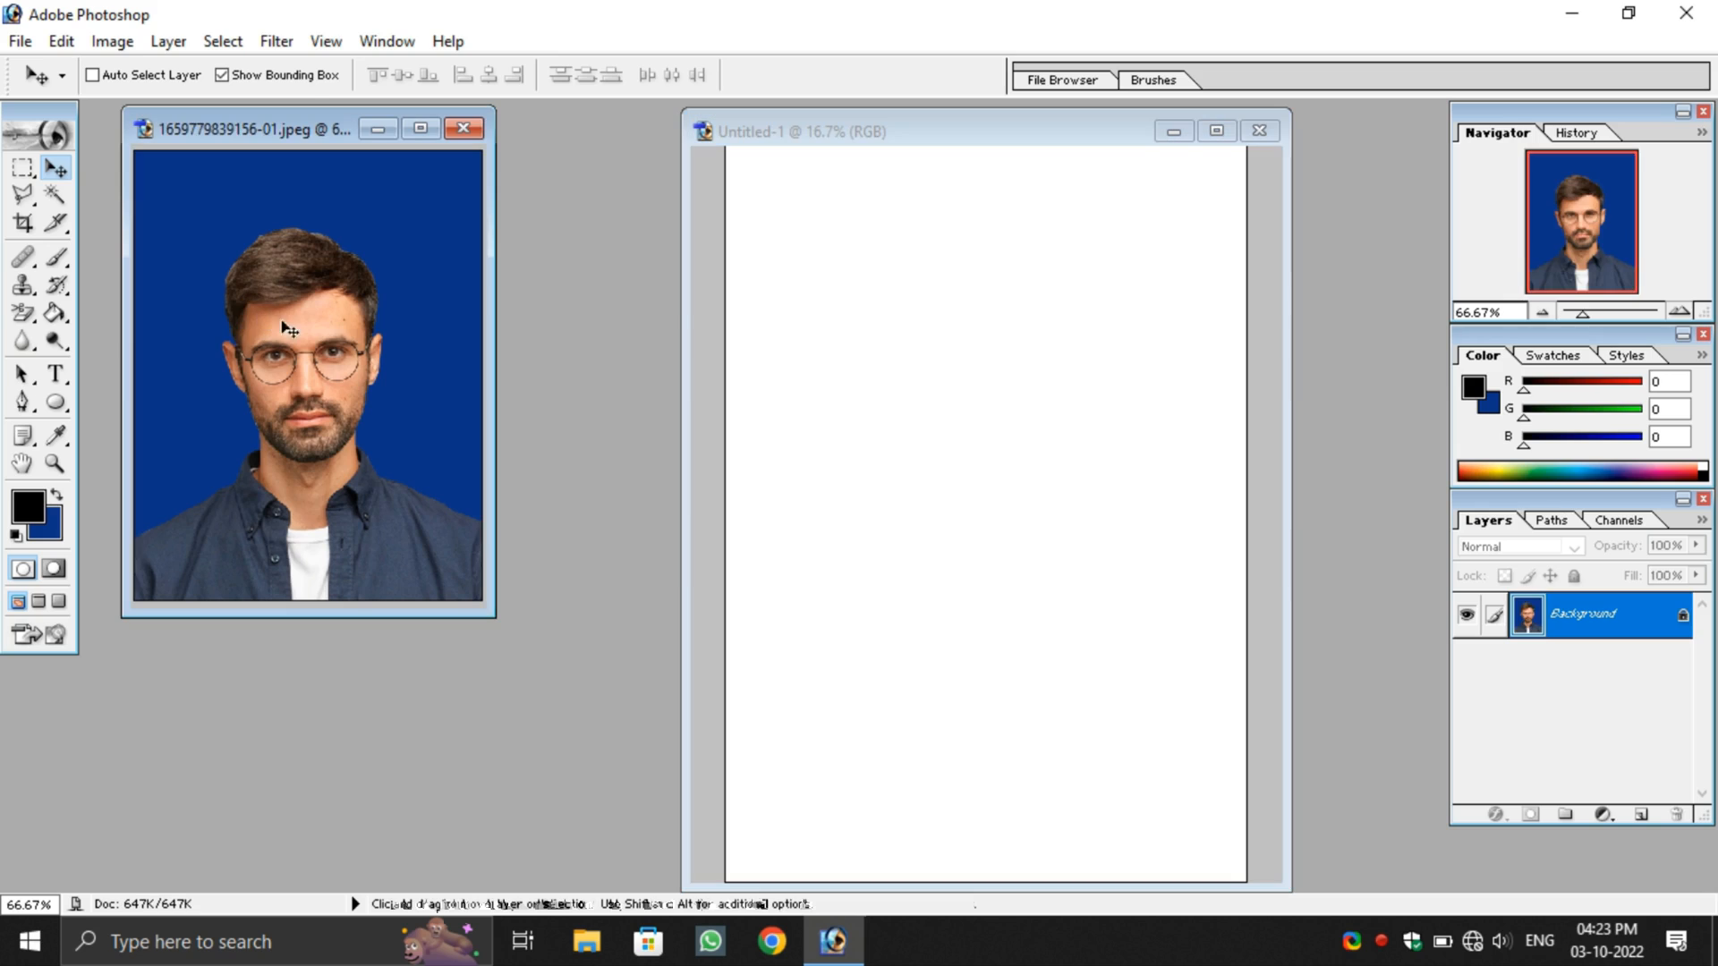
{"action": "left_click_drag", "start_coordinate": [628, 326], "coordinate": [786, 203]}
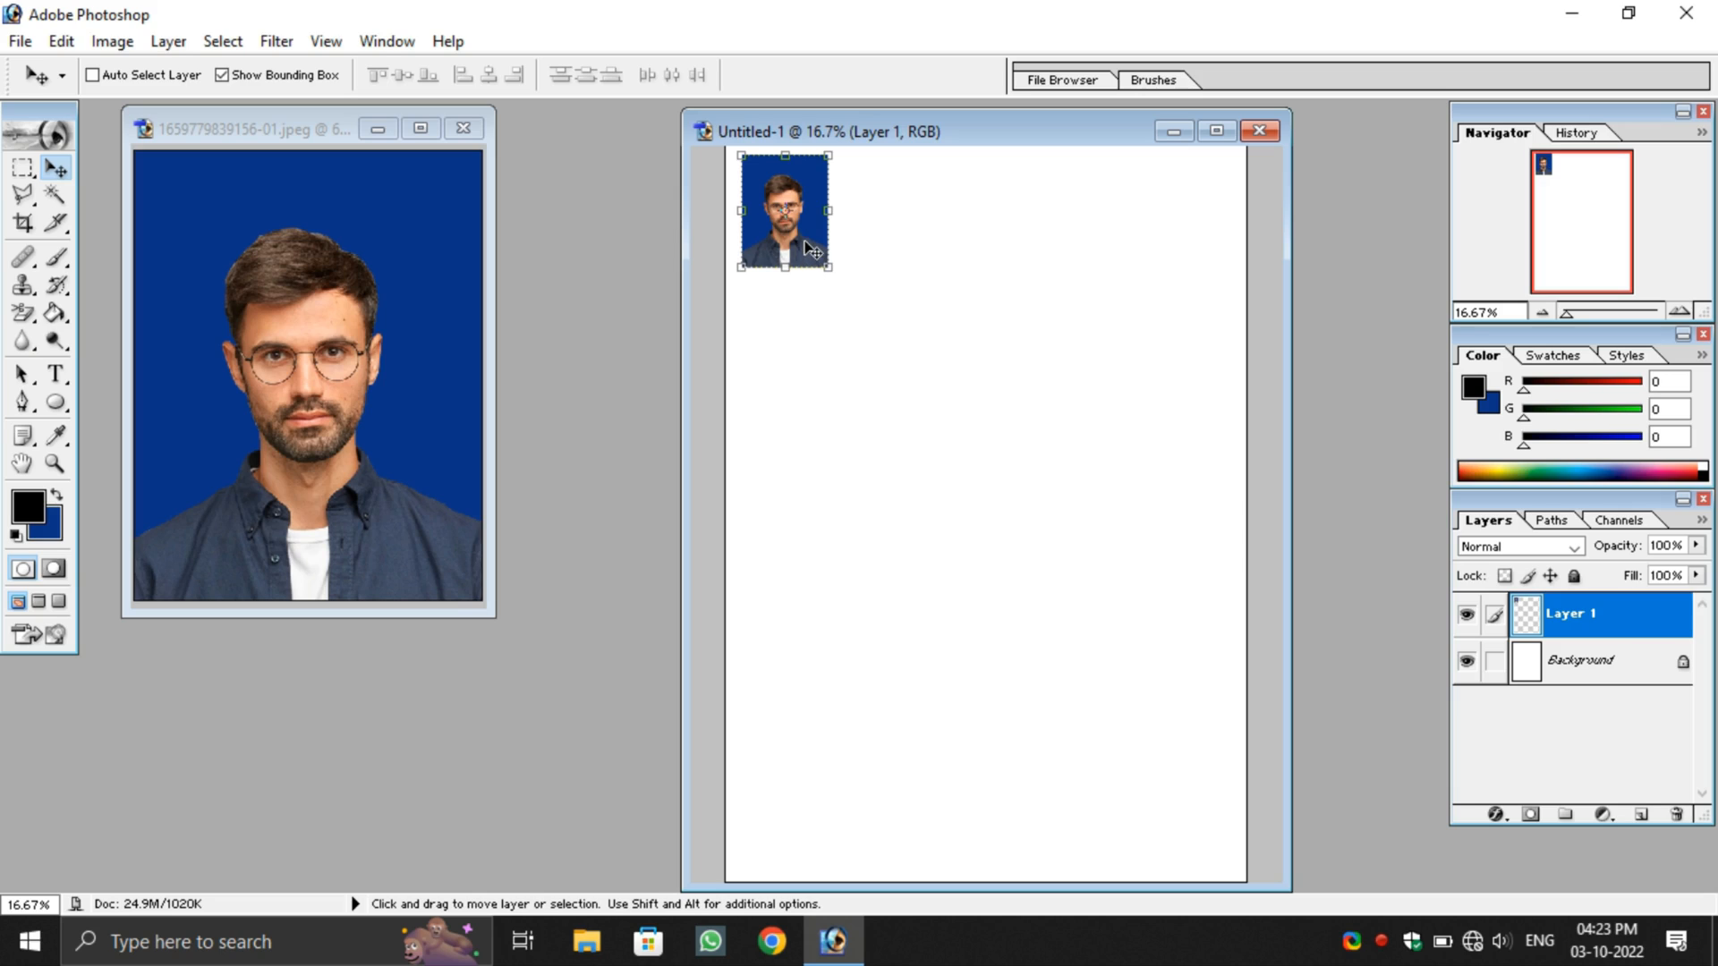
Step: Duplicate the portrait across the top of the A4 page to form a row of five and merge the photo layers into one
{"action": "left_click_drag", "start_coordinate": [805, 241], "coordinate": [998, 249], "text": "alt"}
{"action": "left_click_drag", "start_coordinate": [998, 249], "coordinate": [1186, 244], "text": "alt"}
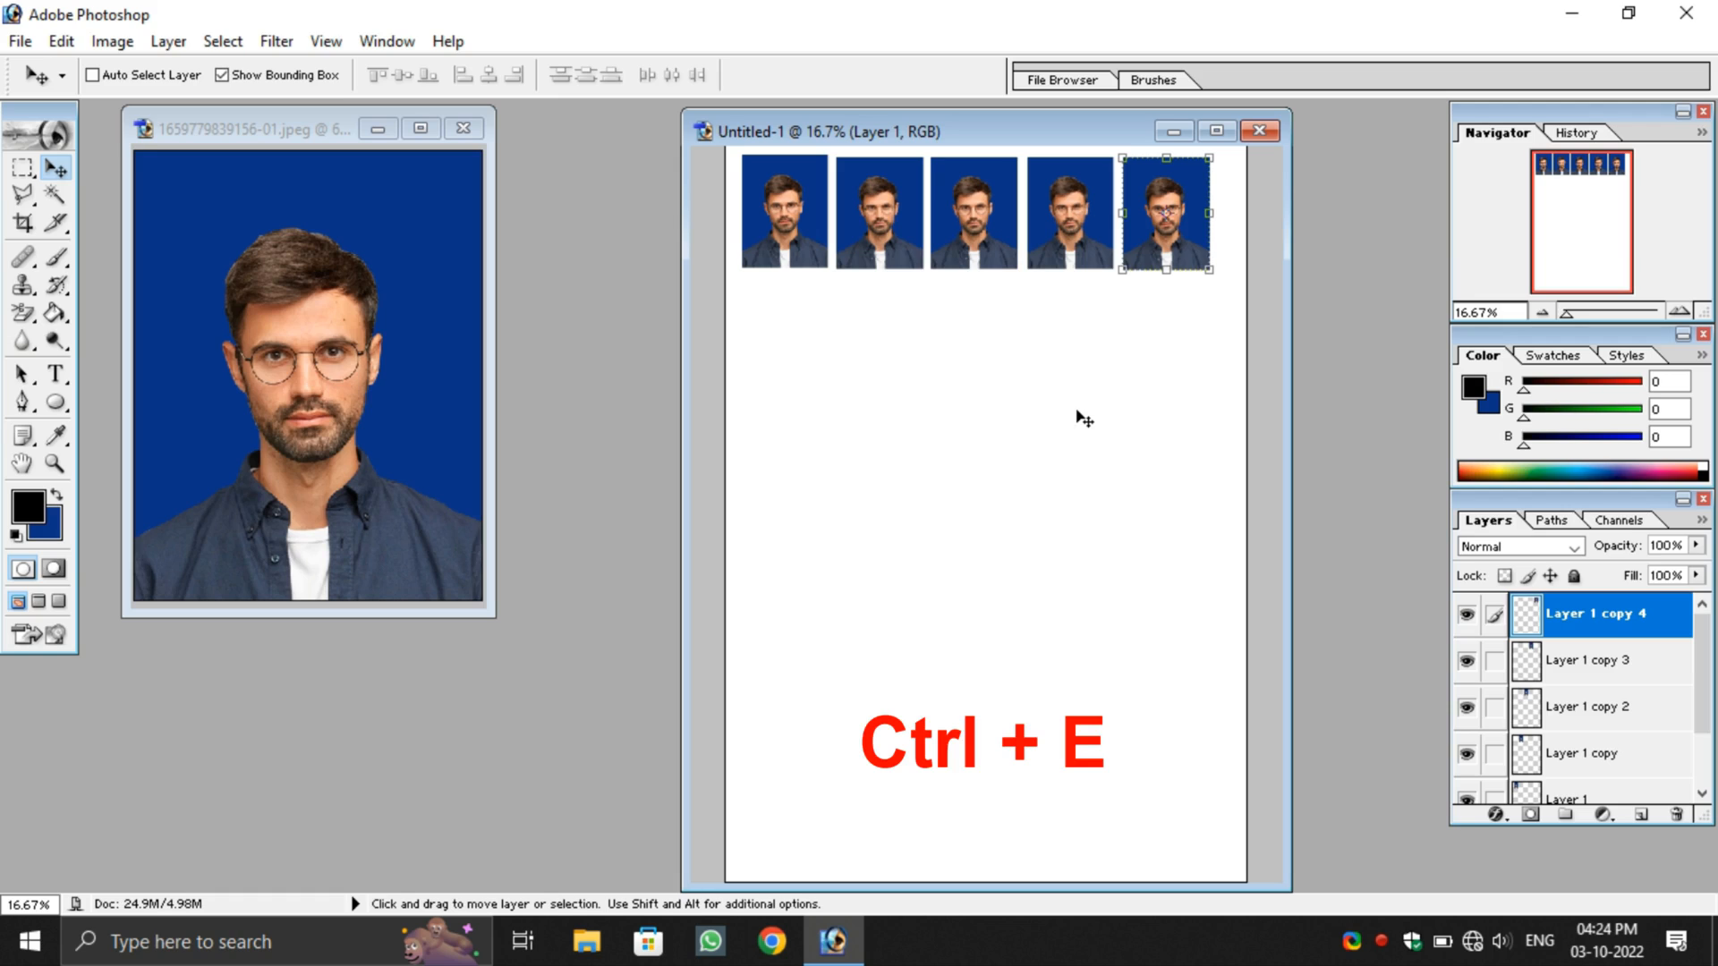
{"action": "key", "text": "ctrl+e"}
{"action": "key", "text": "ctrl+e"}
{"action": "key", "text": "ctrl+e"}
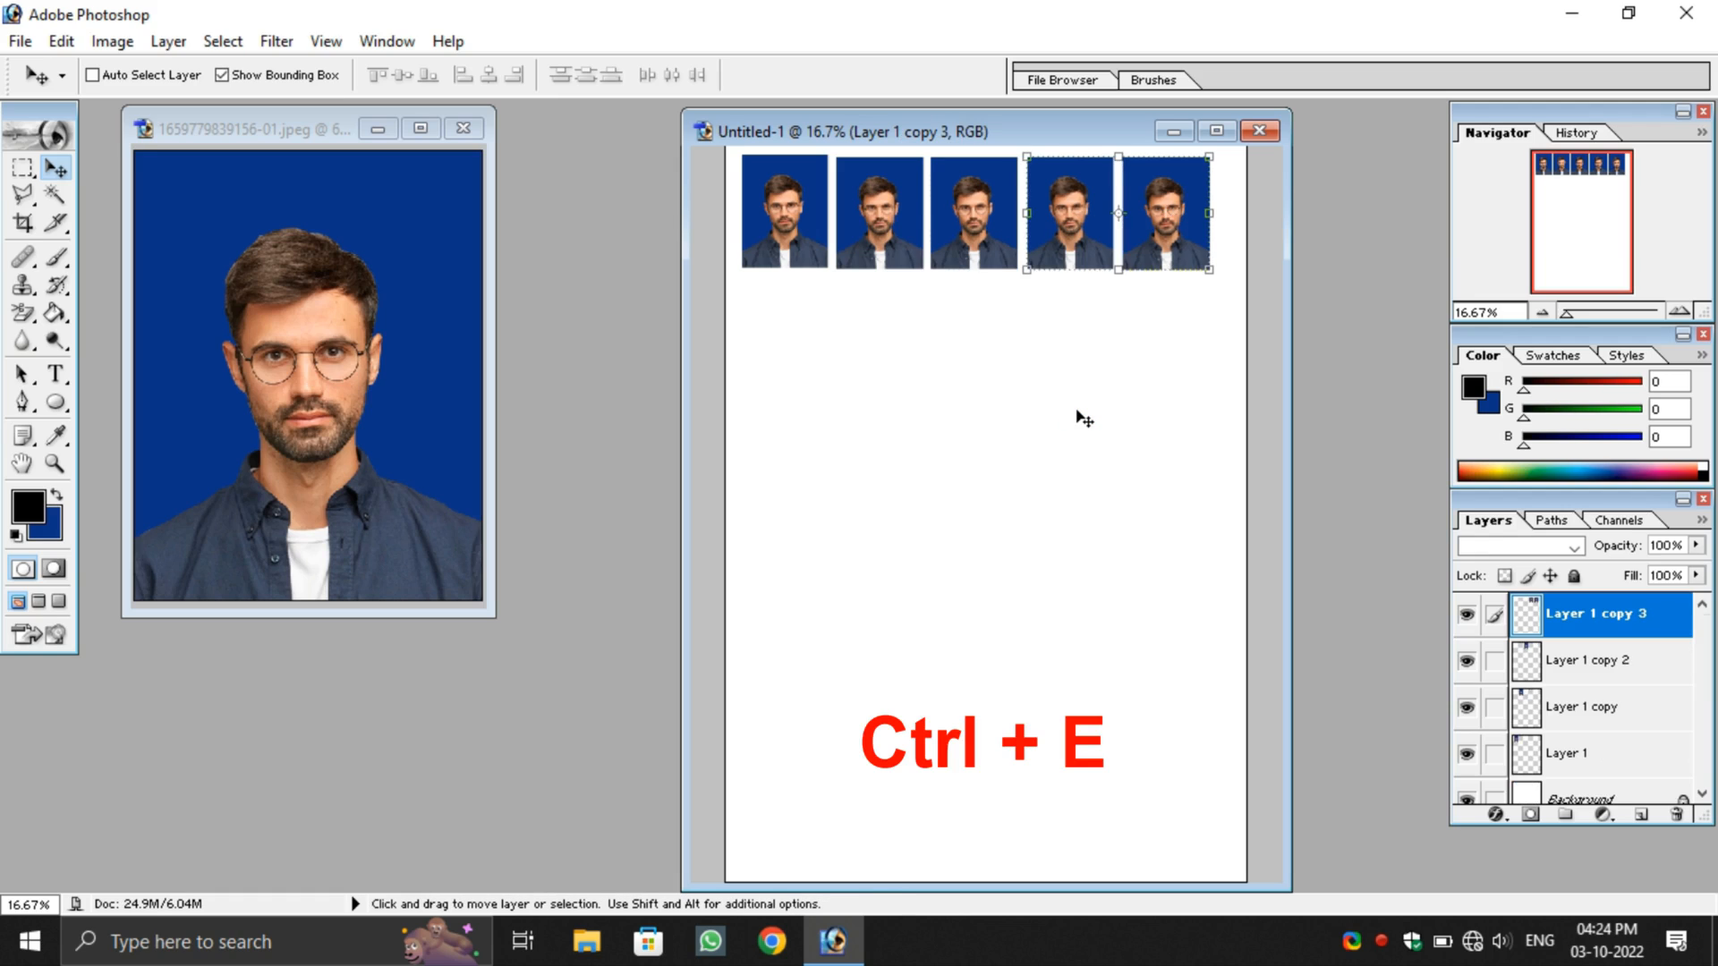
{"action": "key", "text": "ctrl+e"}
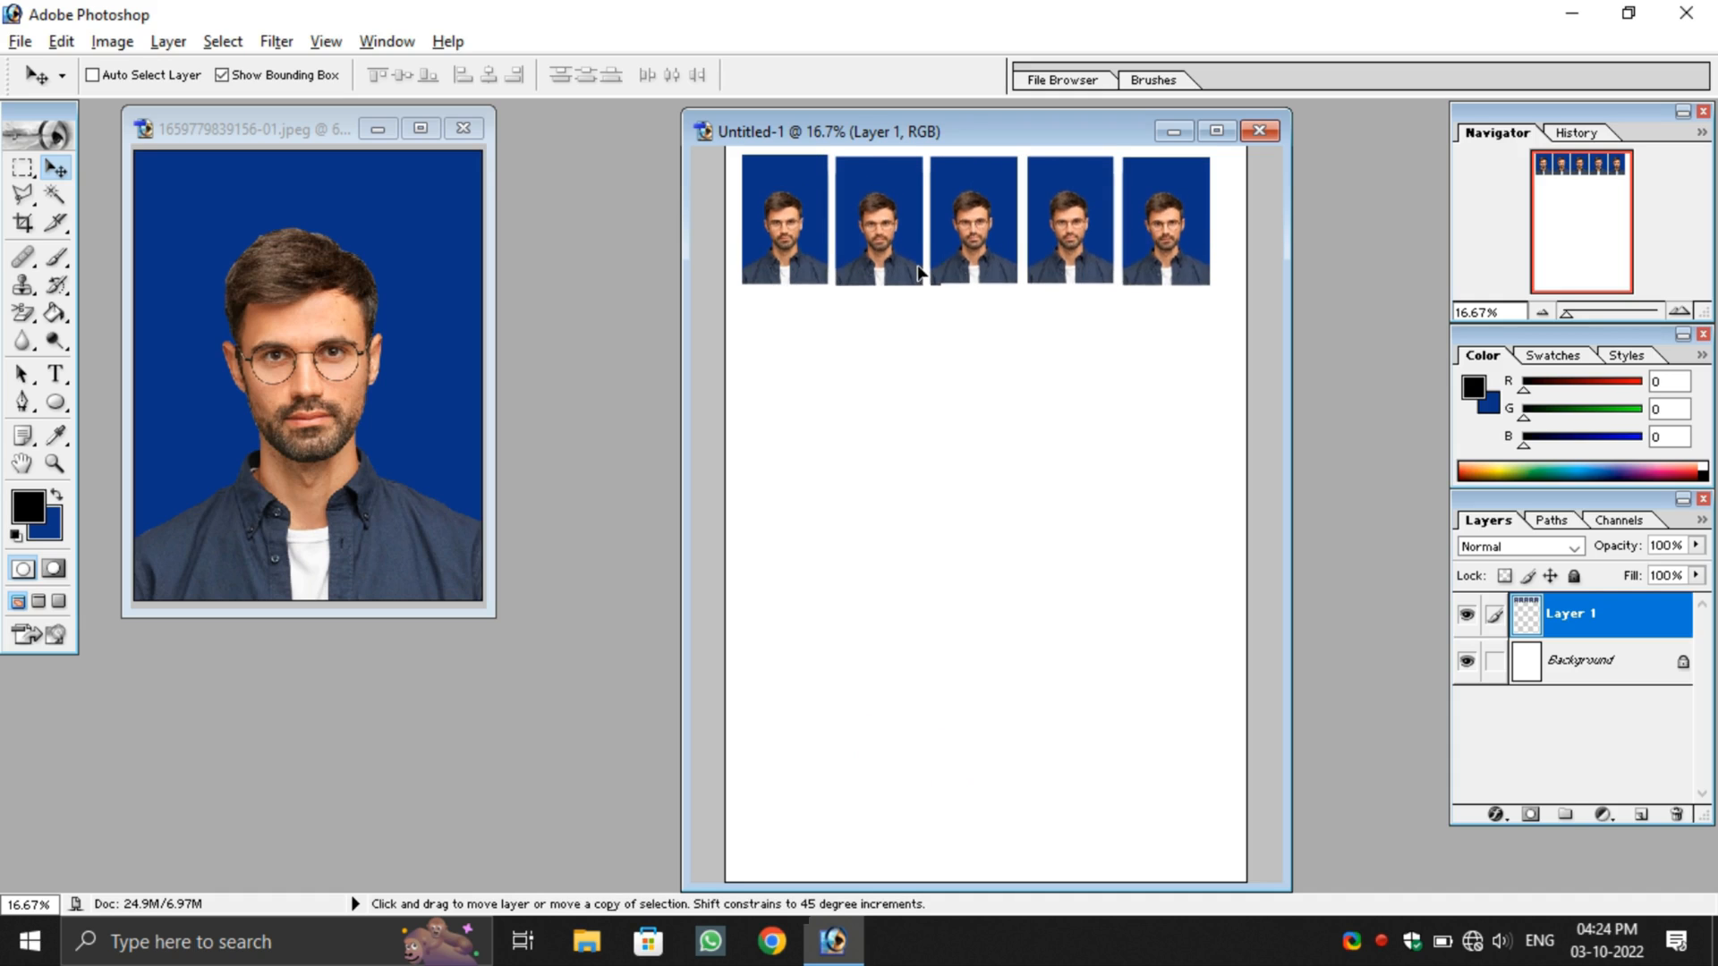
Step: Duplicate the merged row of portraits down the A4 page until there are five evenly spaced rows
{"action": "left_click_drag", "start_coordinate": [918, 273], "coordinate": [917, 512]}
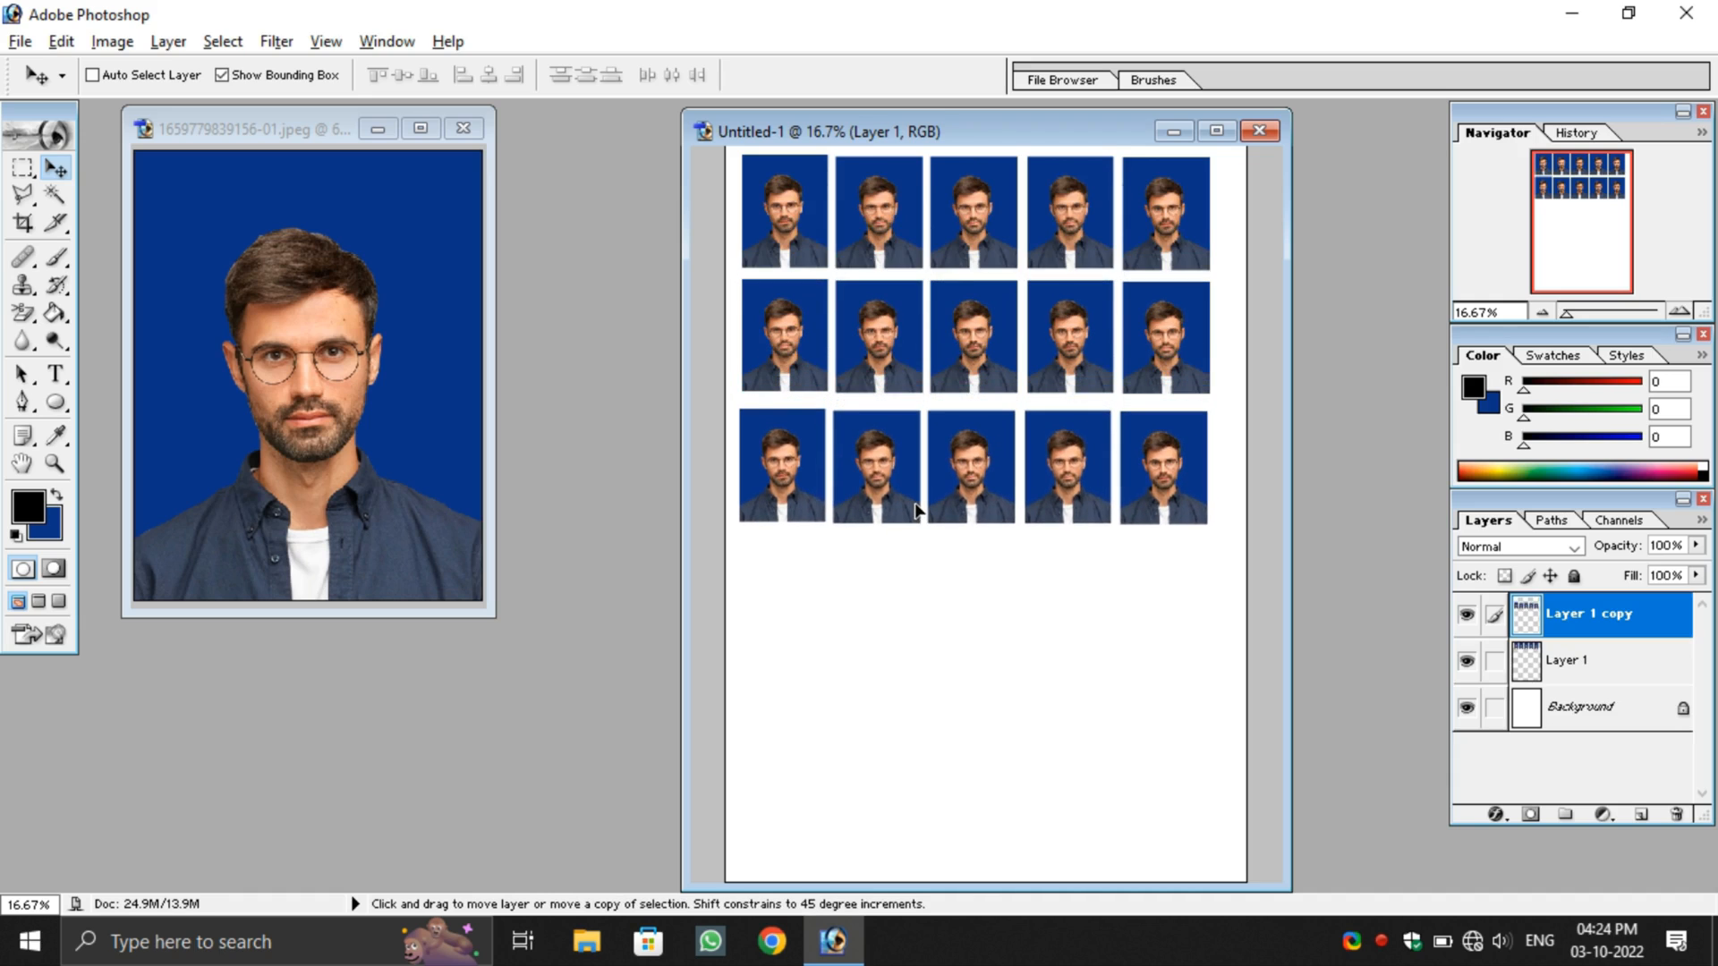
{"action": "left_click_drag", "start_coordinate": [917, 512], "coordinate": [924, 761]}
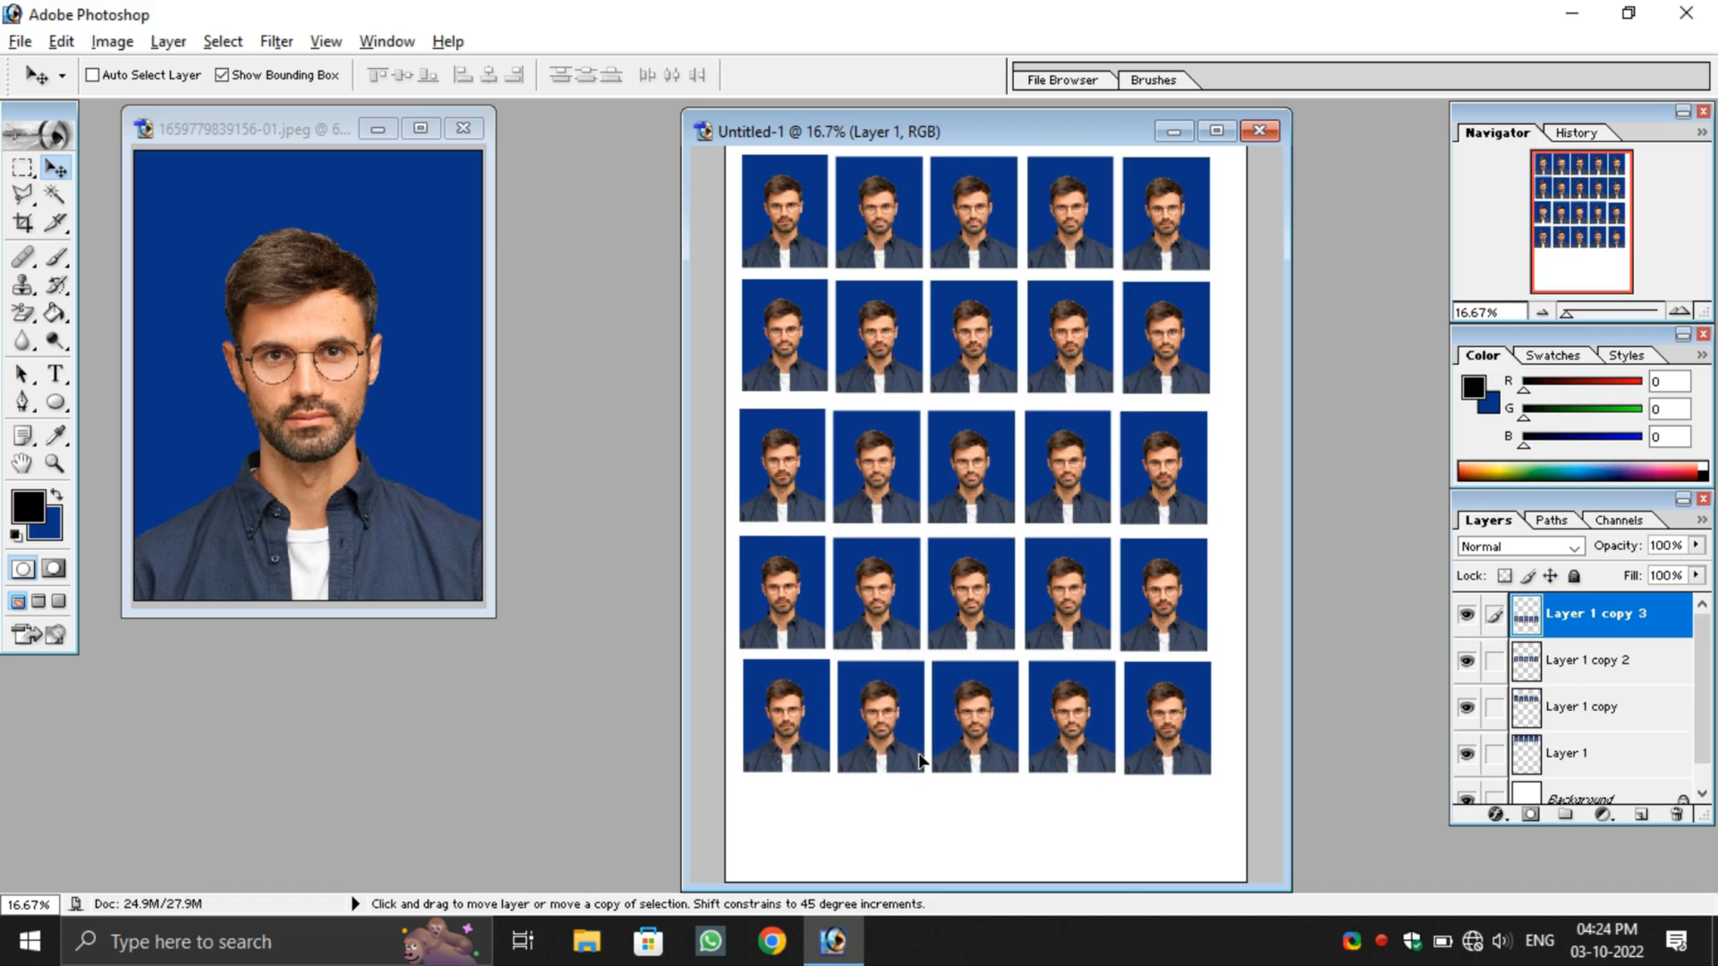